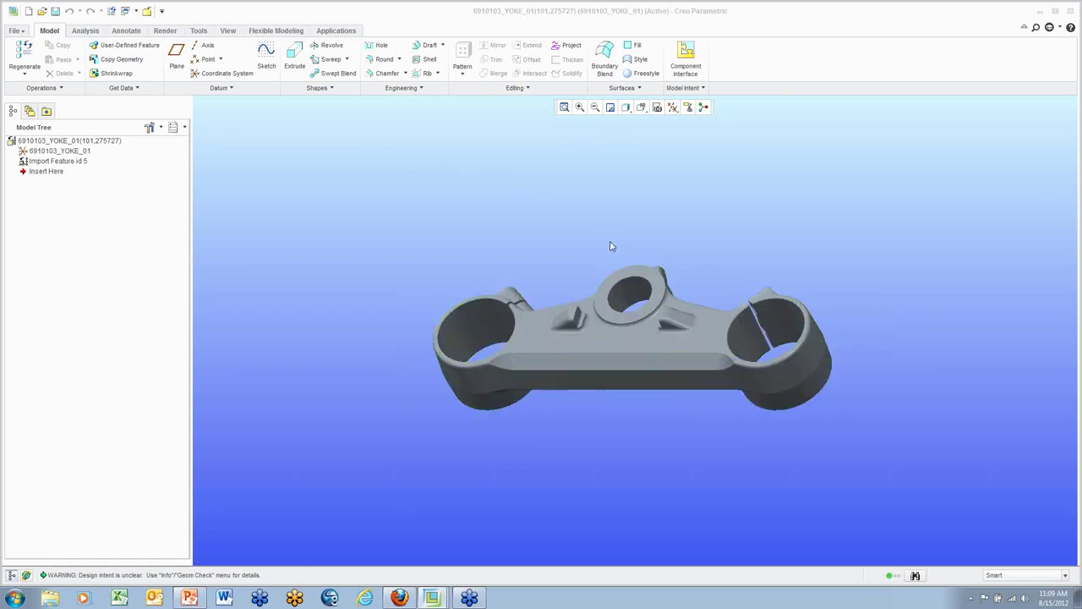
Step: Sketch a circle about 0.03 in diameter, concentric with the central bore, on the boss's flat ring face for an extrusion
{"action": "scroll", "coordinate": [613, 246], "scroll_direction": "down", "scroll_amount": 3}
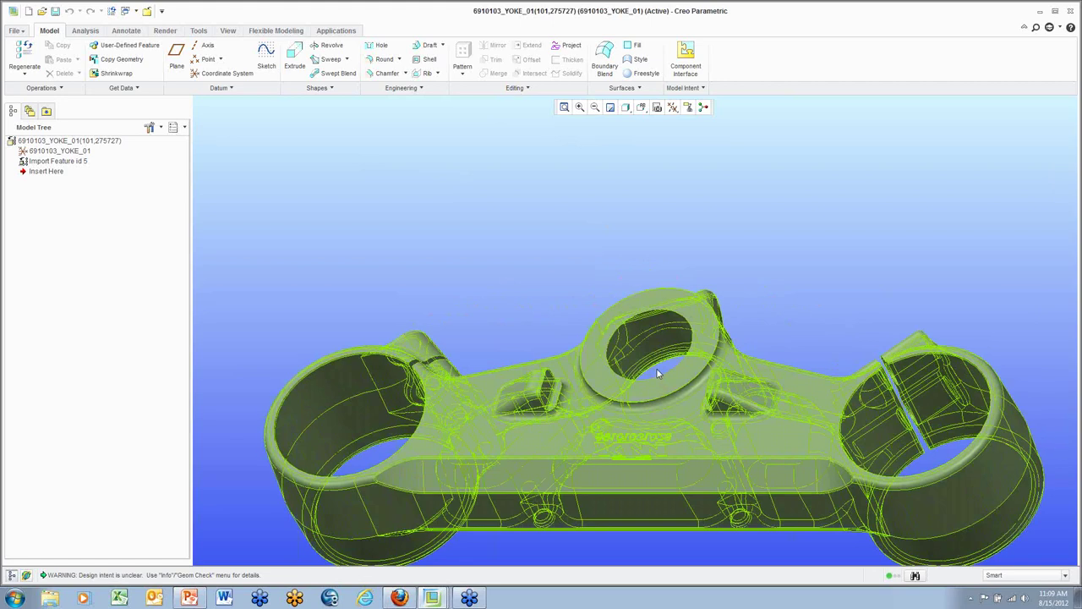
{"action": "scroll", "coordinate": [660, 373], "scroll_direction": "down", "scroll_amount": 3}
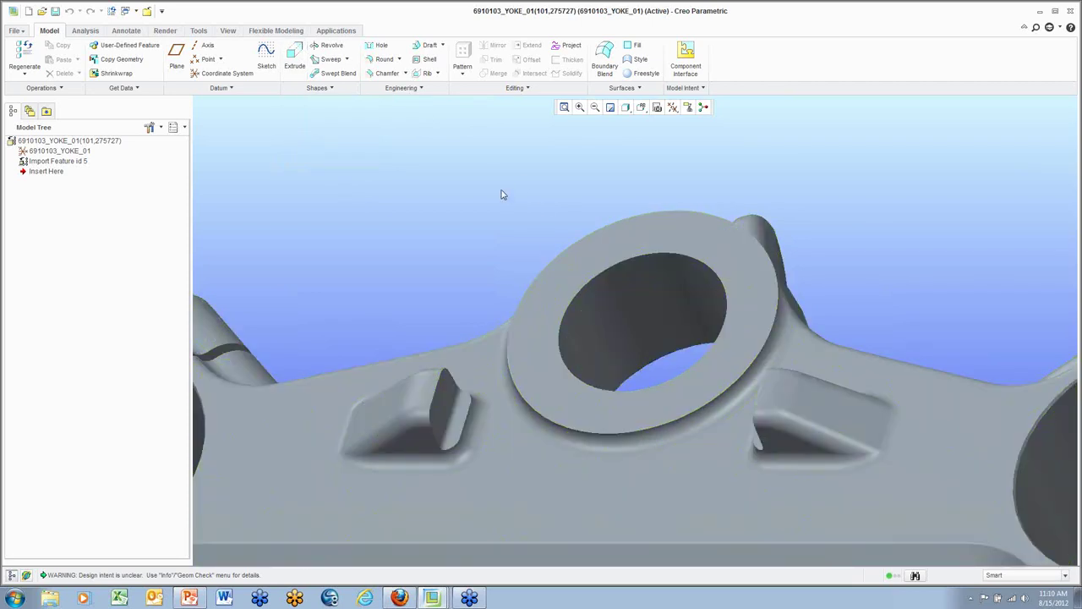
{"action": "left_click", "coordinate": [294, 56]}
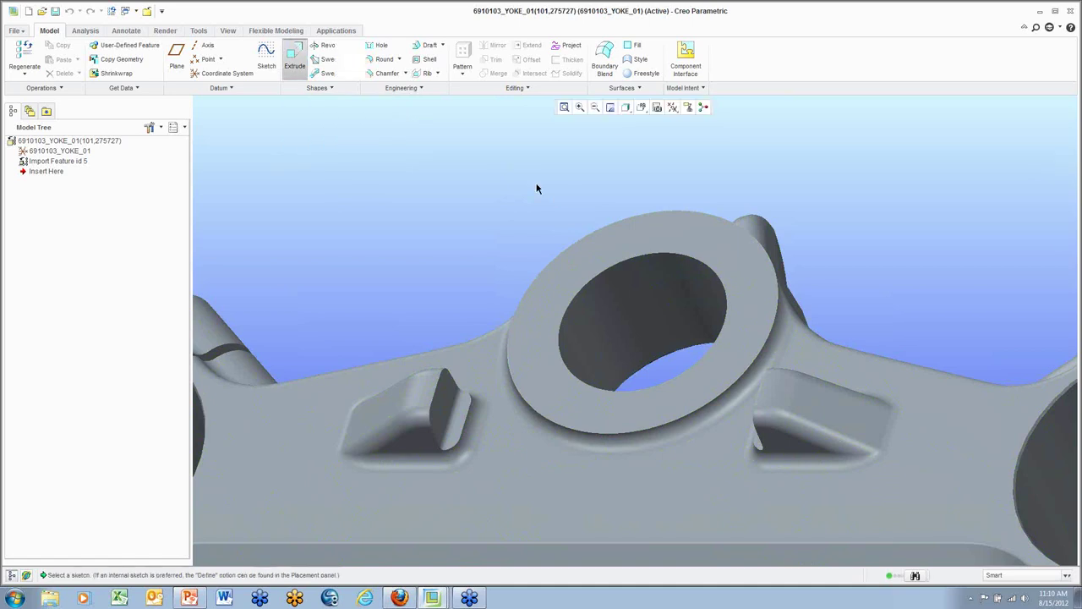
{"action": "left_click", "coordinate": [642, 236]}
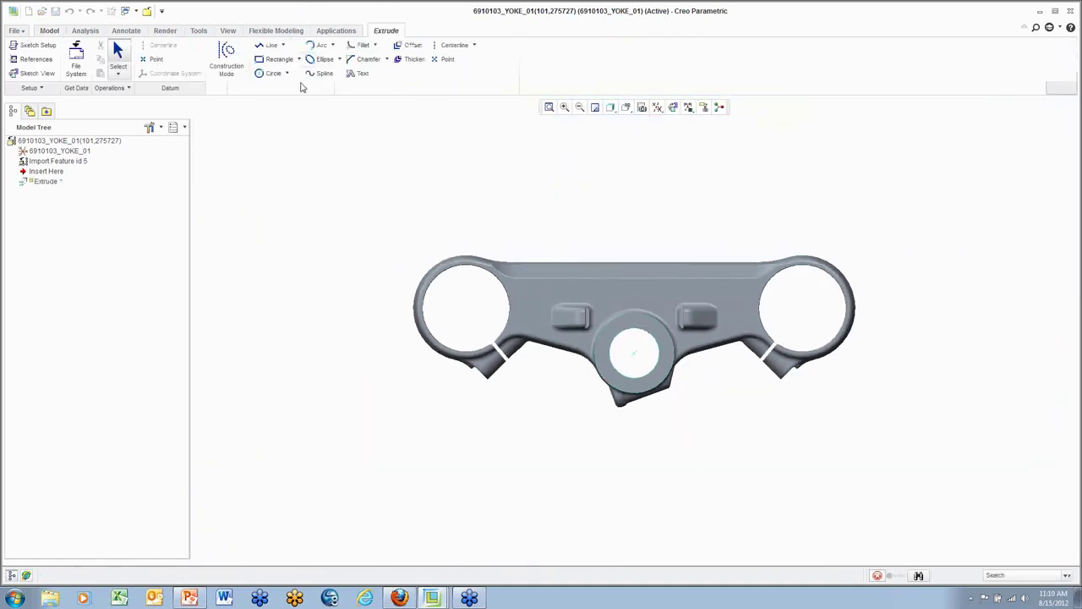
{"action": "left_click", "coordinate": [273, 73]}
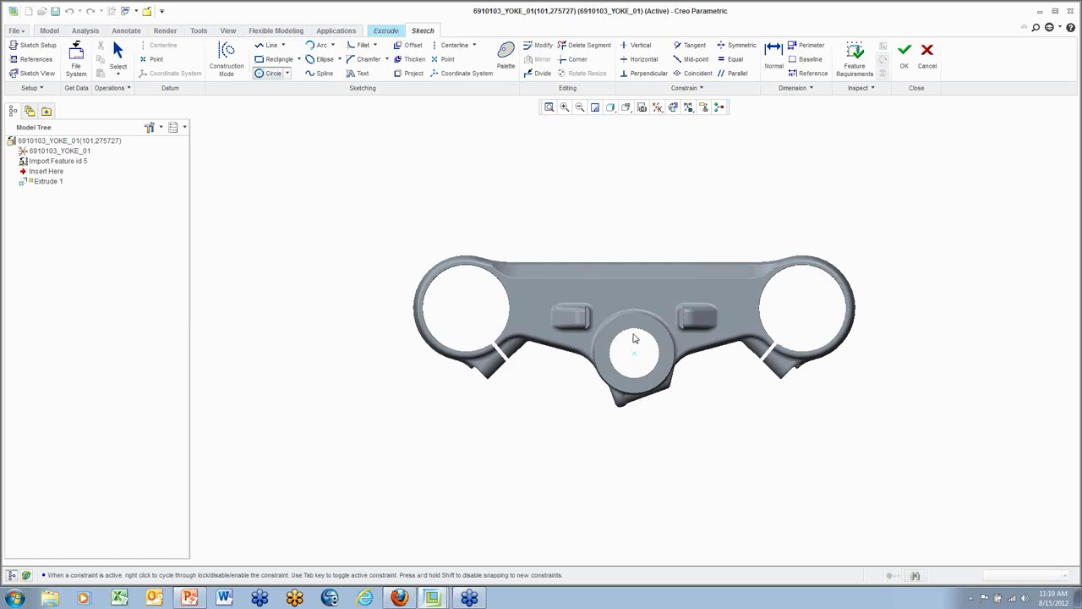
{"action": "scroll", "coordinate": [633, 339], "scroll_direction": "down", "scroll_amount": 3}
{"action": "scroll", "coordinate": [630, 340], "scroll_direction": "down", "scroll_amount": 2}
{"action": "left_click", "coordinate": [641, 395]}
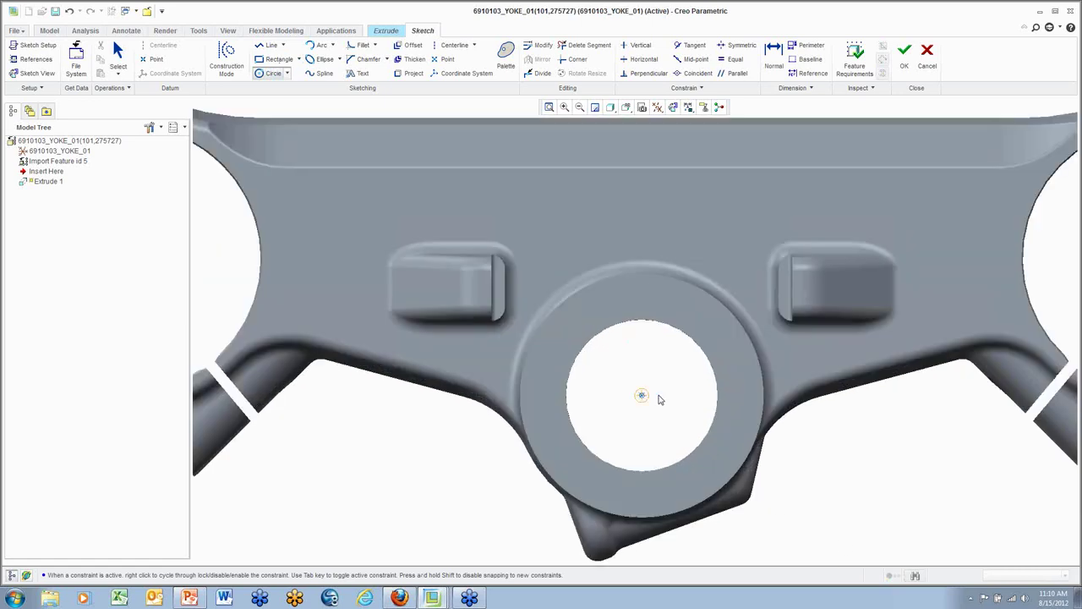
{"action": "left_click", "coordinate": [720, 367]}
{"action": "middle_click", "coordinate": [727, 258]}
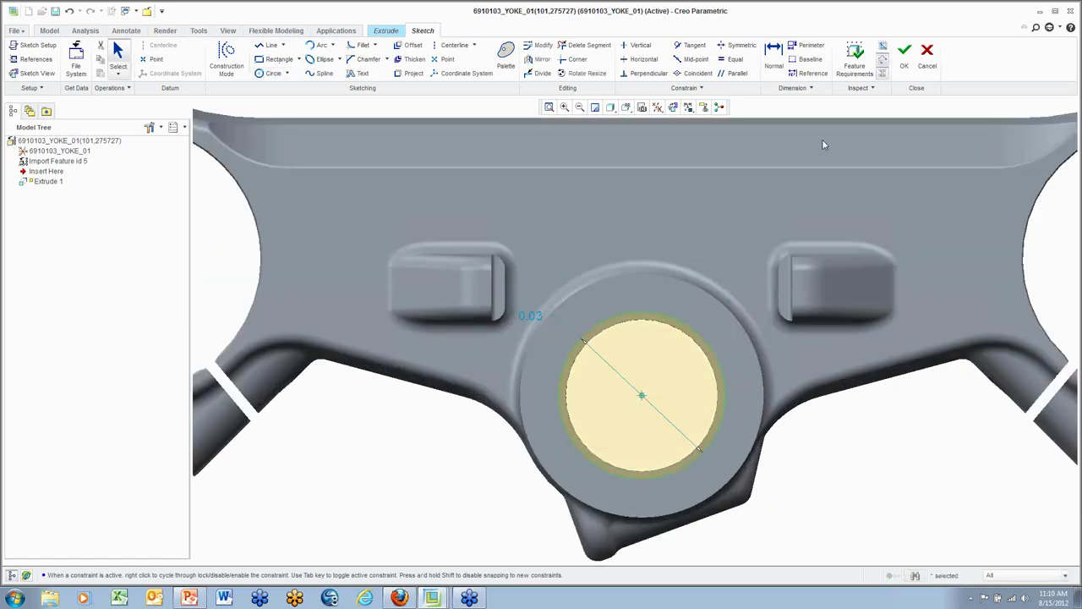
{"action": "left_click", "coordinate": [904, 52]}
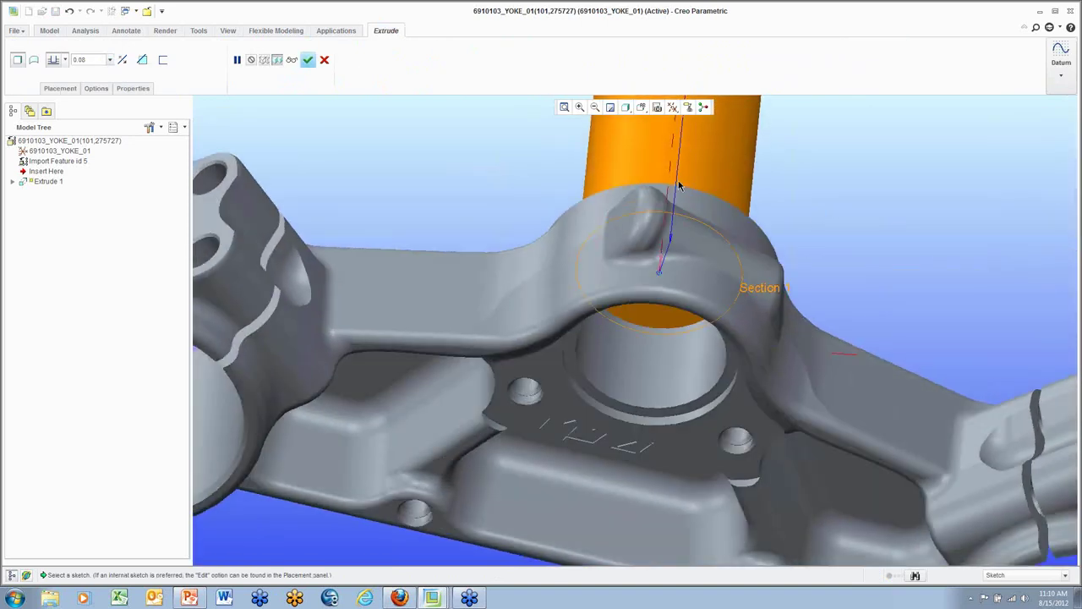
Step: Reverse the extrusion into the boss and extrude it up to the selected surface on the yoke's underside, filling the central bore
{"action": "left_click", "coordinate": [125, 59]}
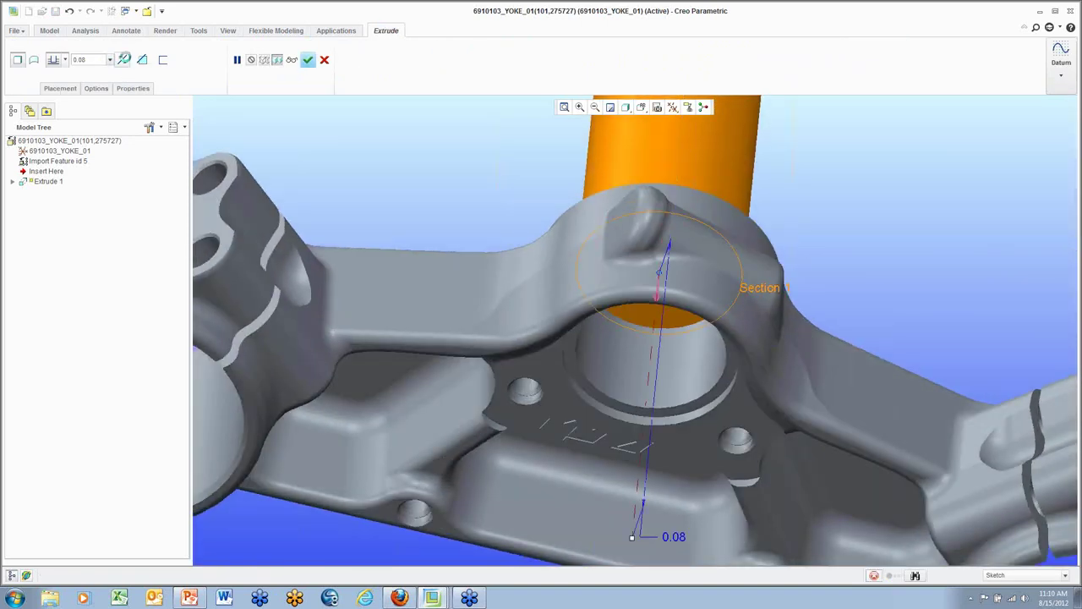
{"action": "left_click", "coordinate": [66, 59]}
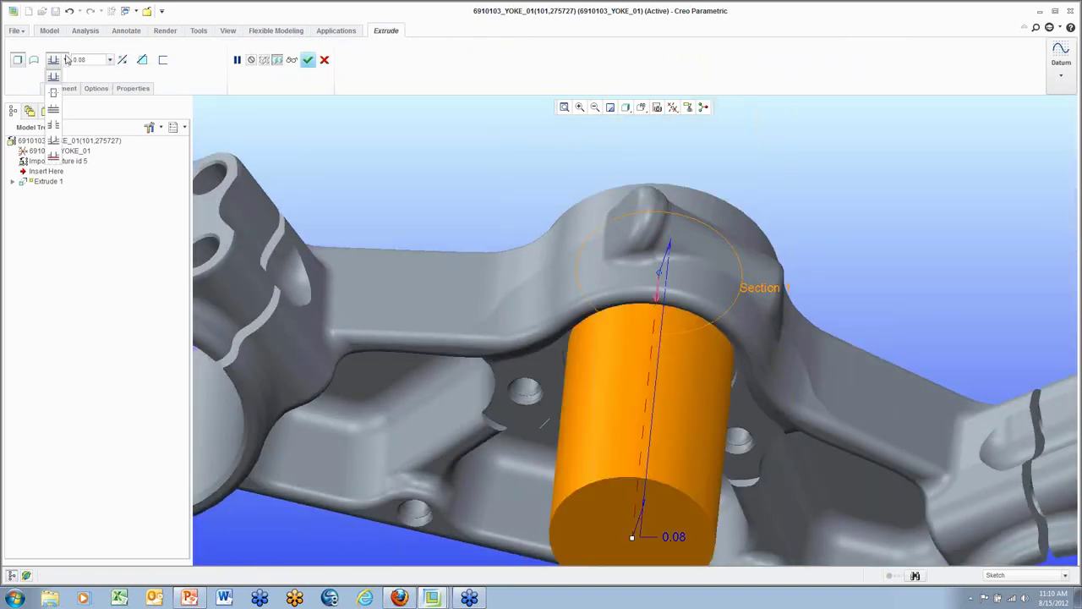
{"action": "left_click", "coordinate": [53, 156]}
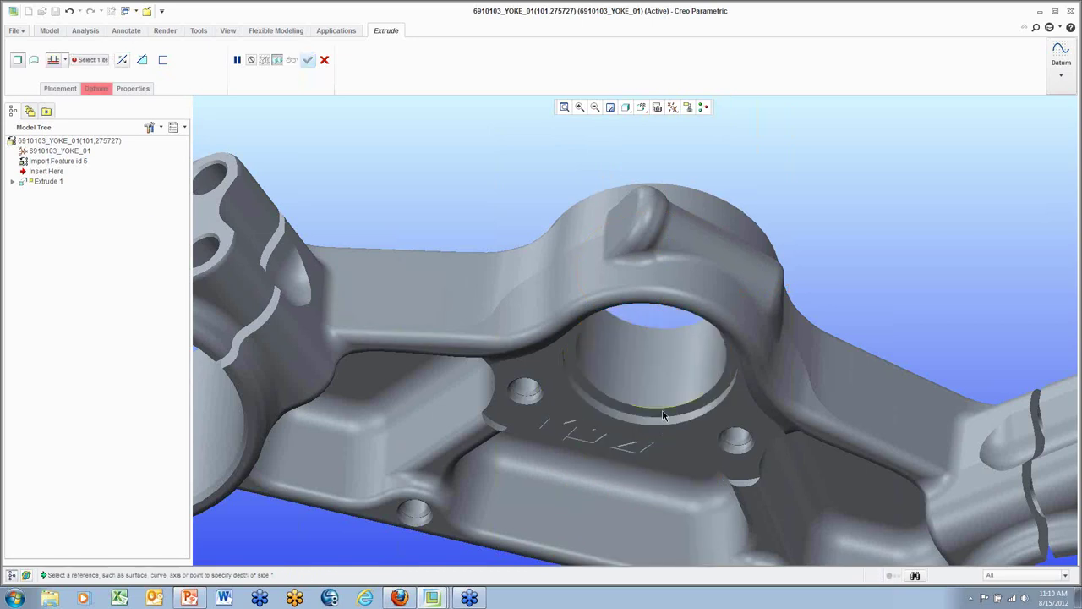
{"action": "left_click", "coordinate": [734, 372]}
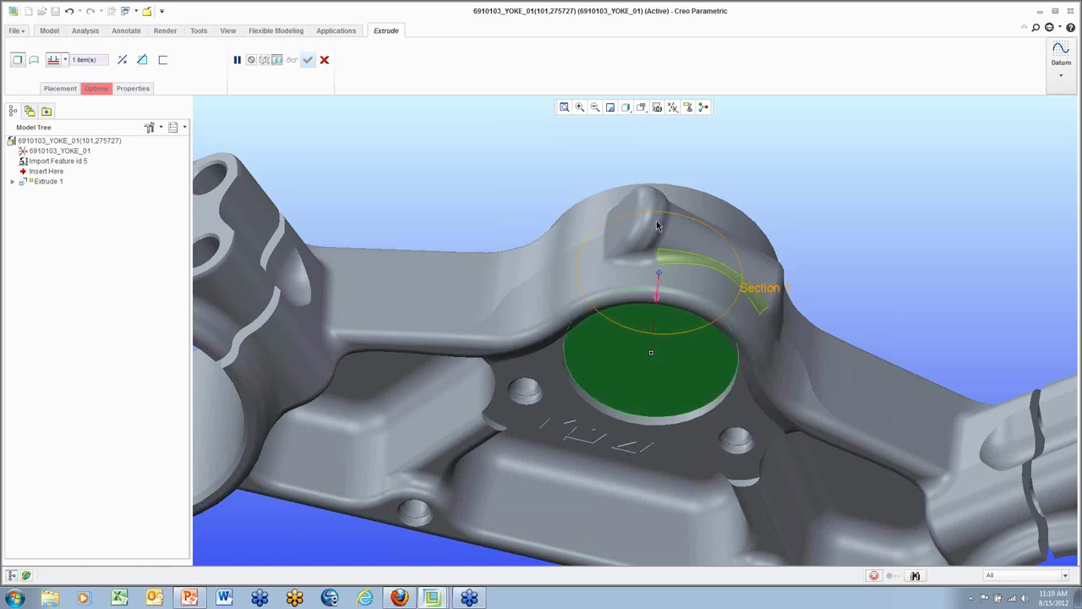
{"action": "left_click", "coordinate": [308, 60]}
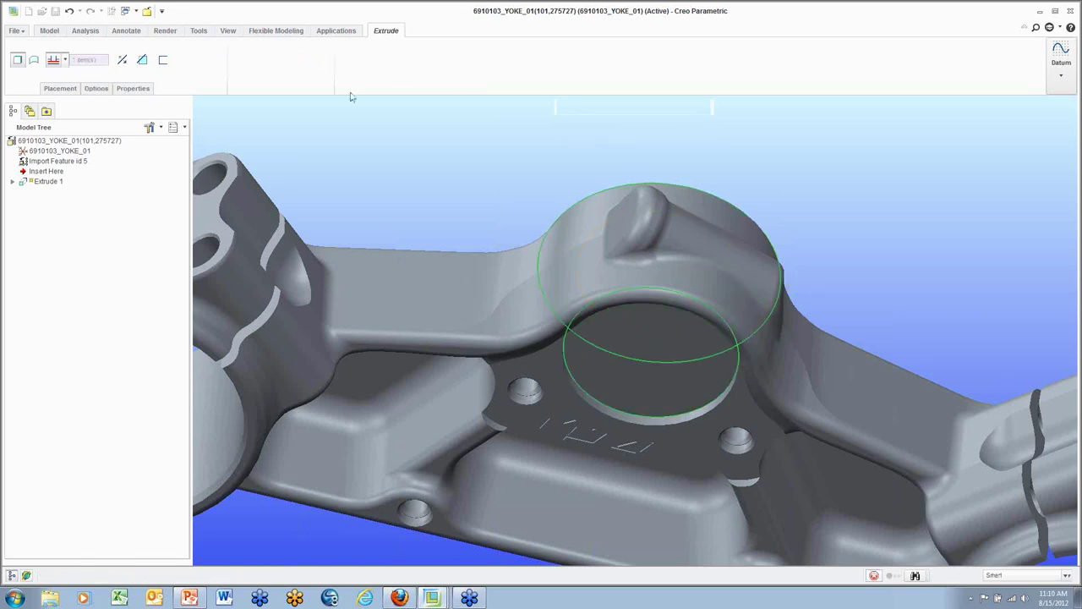
Step: Remove the extrusion that fills the central bore
{"action": "middle_click_drag", "start_coordinate": [435, 173], "coordinate": [508, 320]}
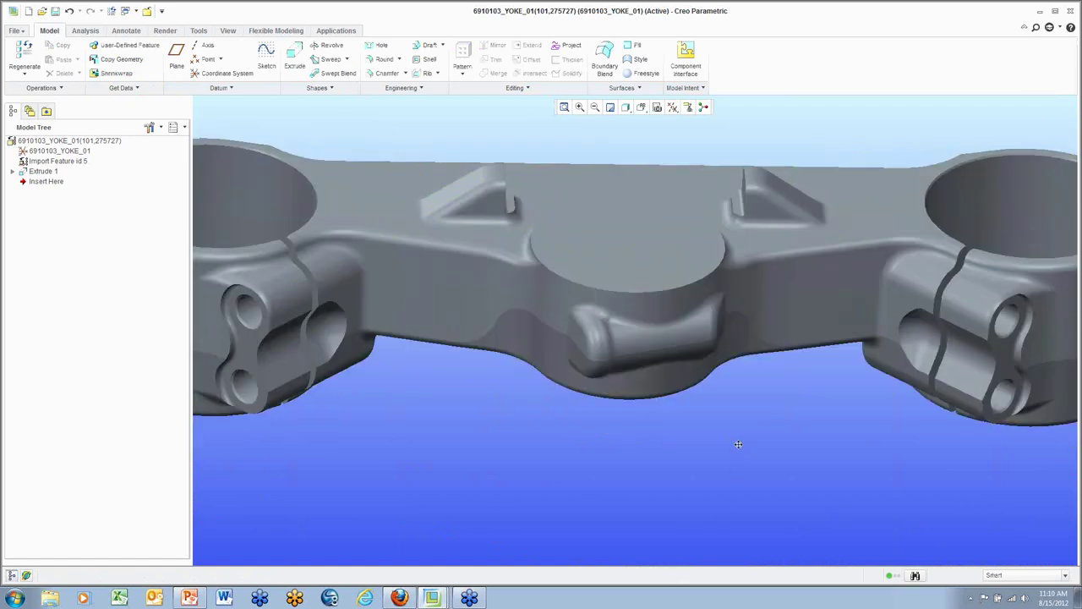
{"action": "middle_click_drag", "start_coordinate": [738, 444], "coordinate": [729, 491]}
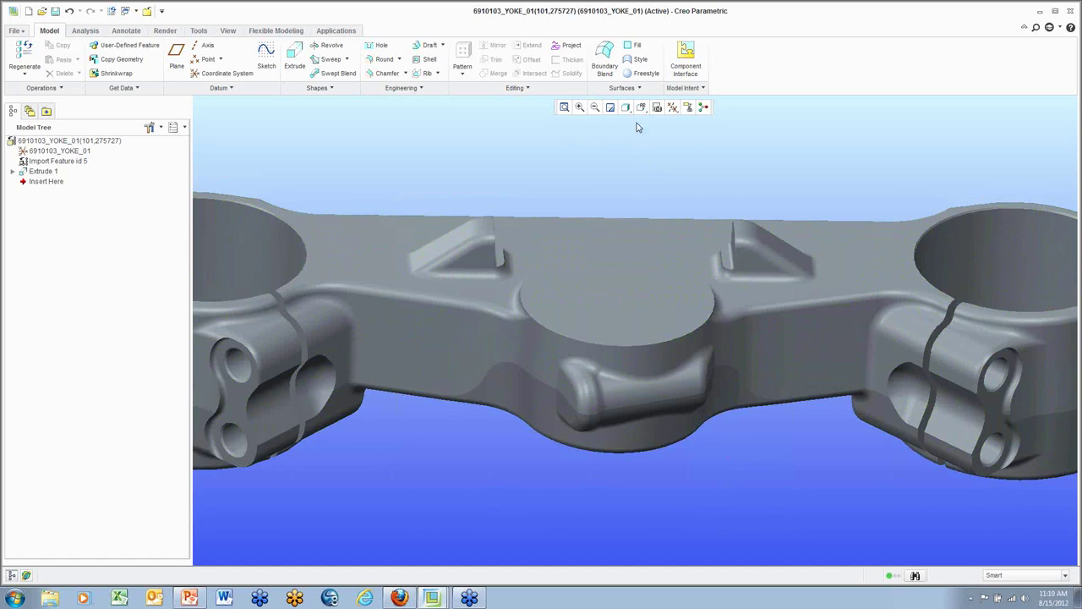
{"action": "key", "text": "Delete"}
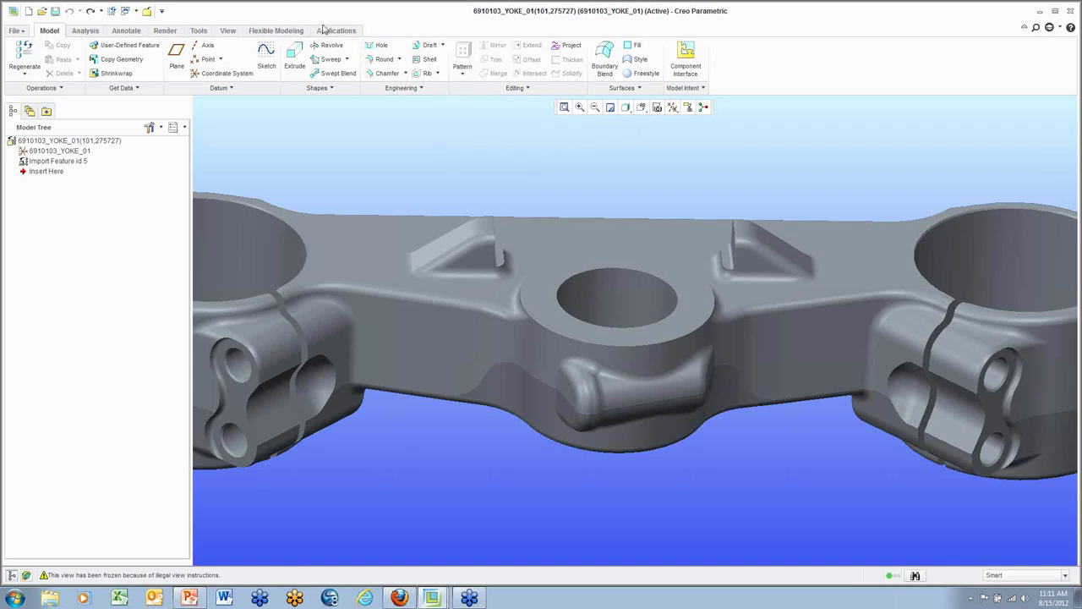
{"action": "left_click", "coordinate": [130, 29]}
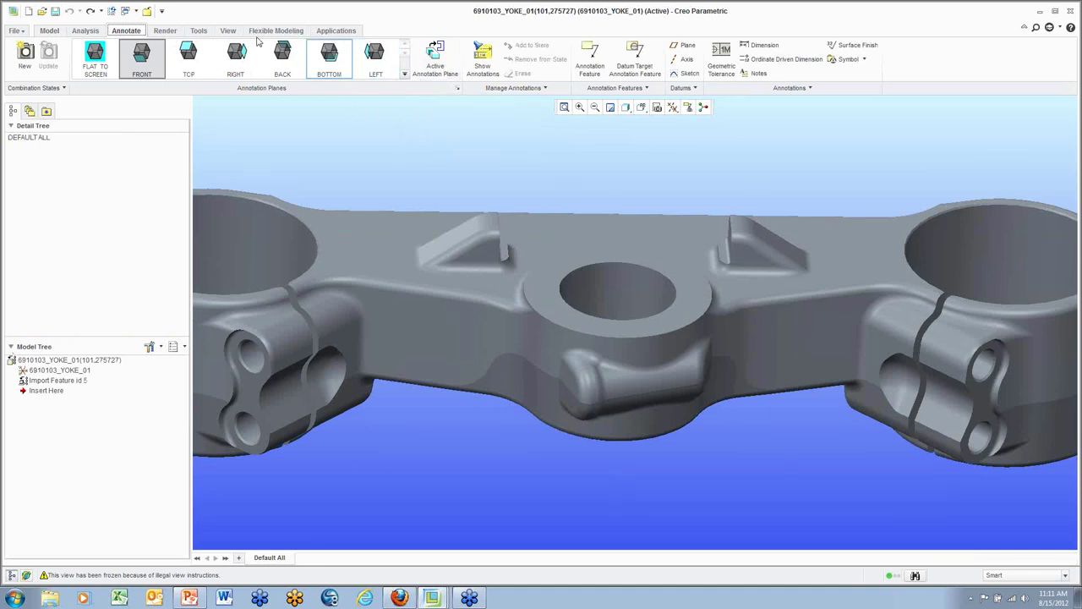
{"action": "left_click", "coordinate": [199, 31]}
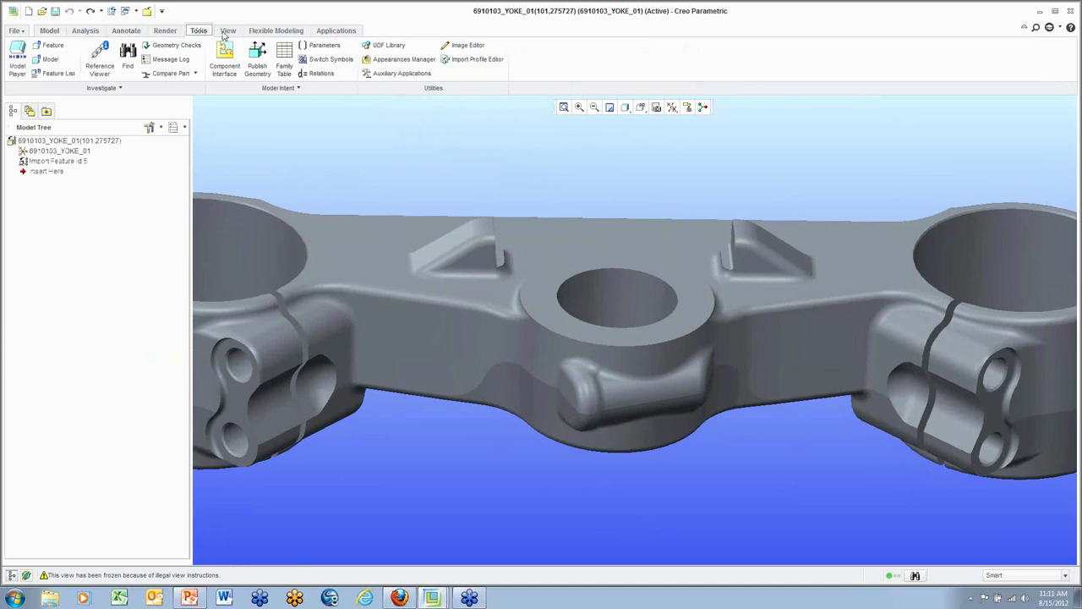
{"action": "left_click", "coordinate": [276, 32]}
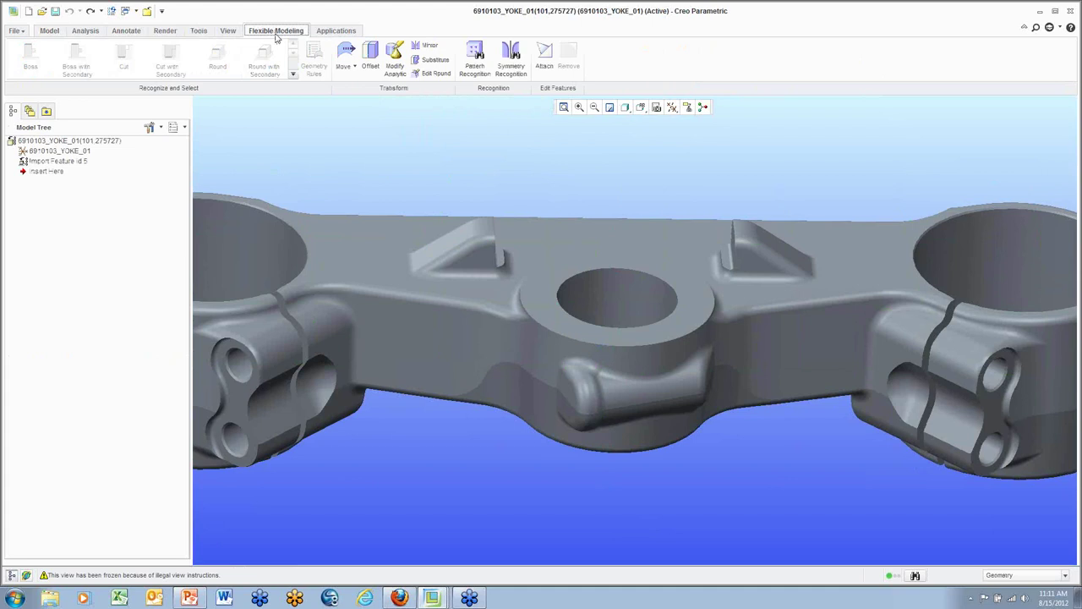
{"action": "left_click", "coordinate": [86, 30]}
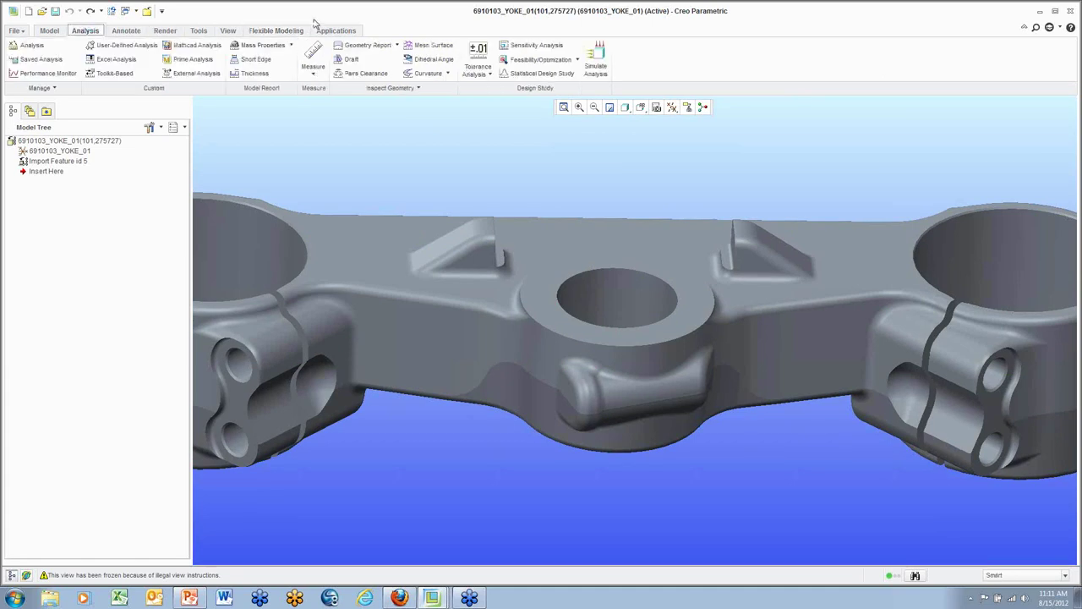
{"action": "left_click", "coordinate": [49, 30]}
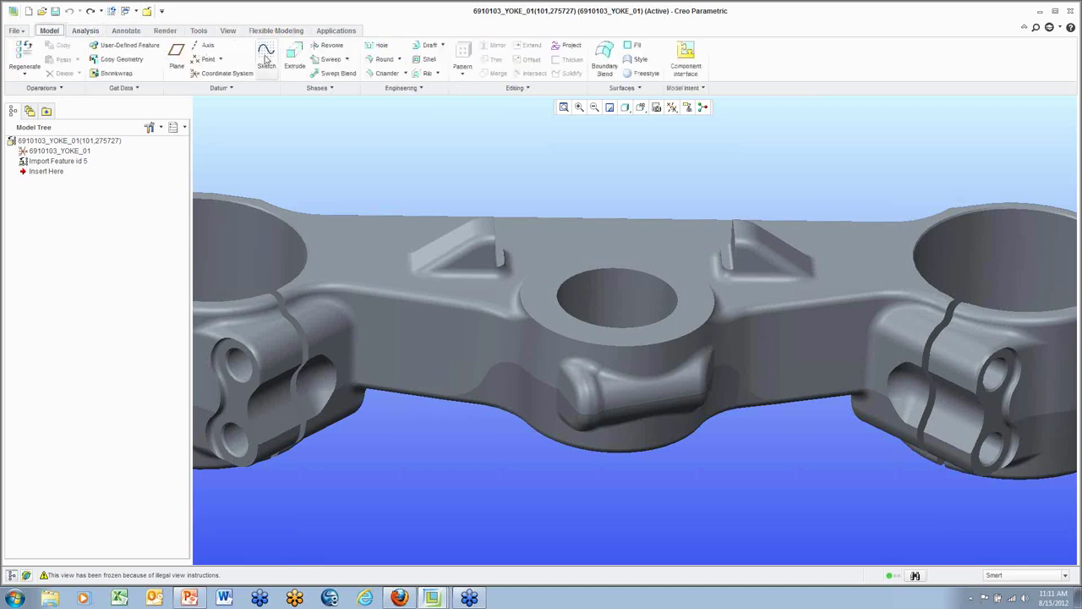
{"action": "left_click", "coordinate": [232, 88]}
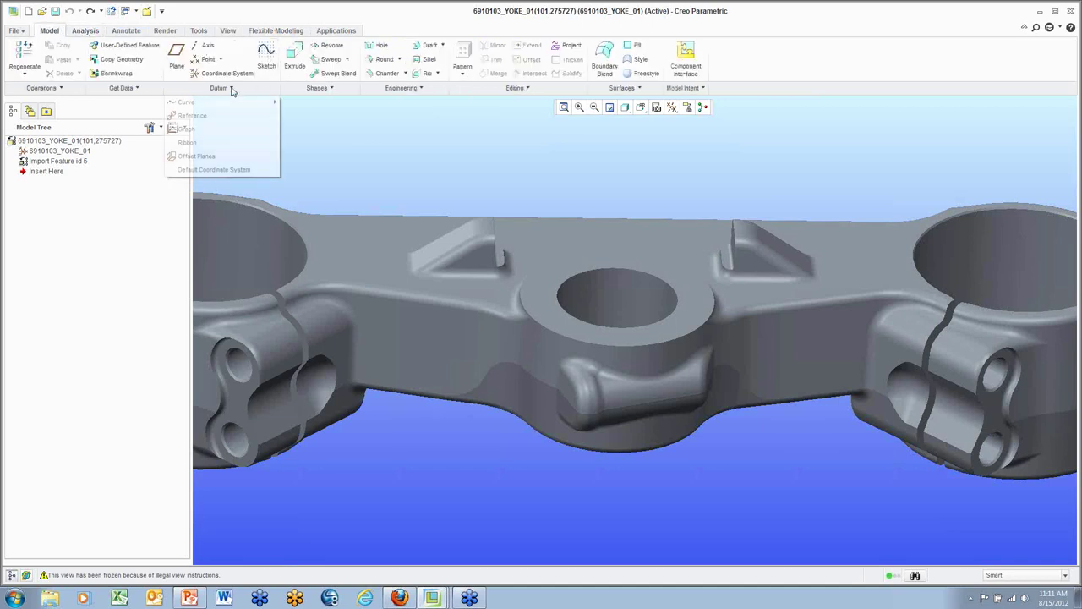
{"action": "left_click", "coordinate": [405, 88]}
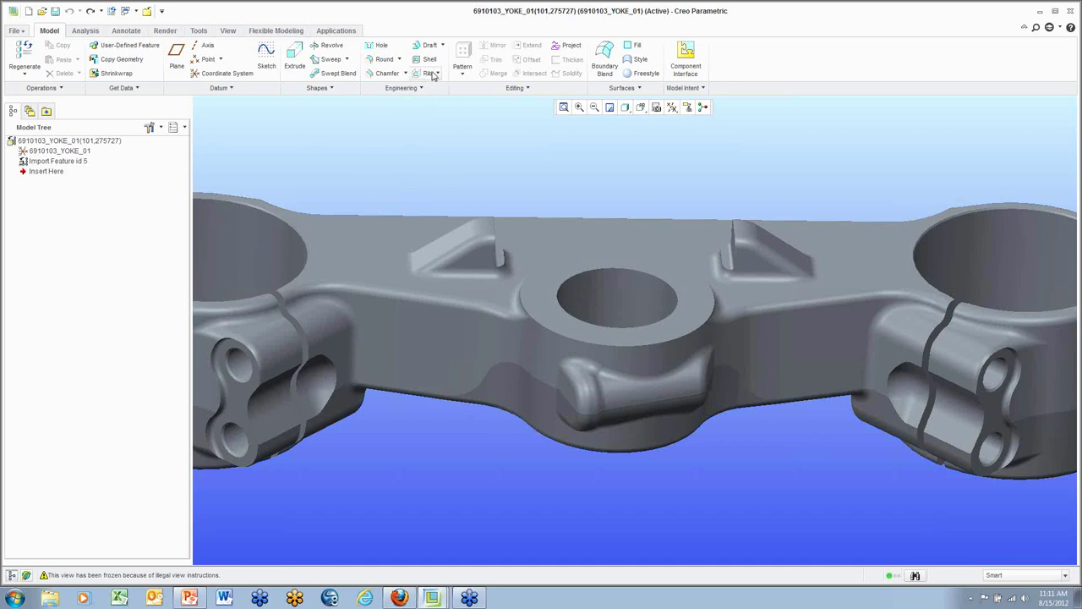
{"action": "left_click", "coordinate": [436, 75]}
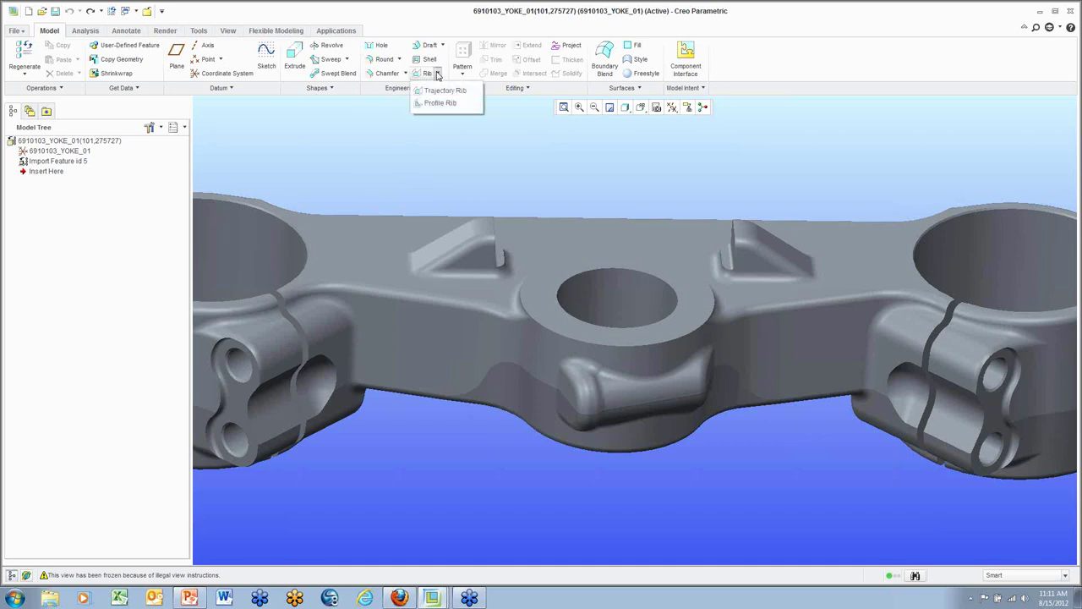
{"action": "left_click", "coordinate": [391, 89]}
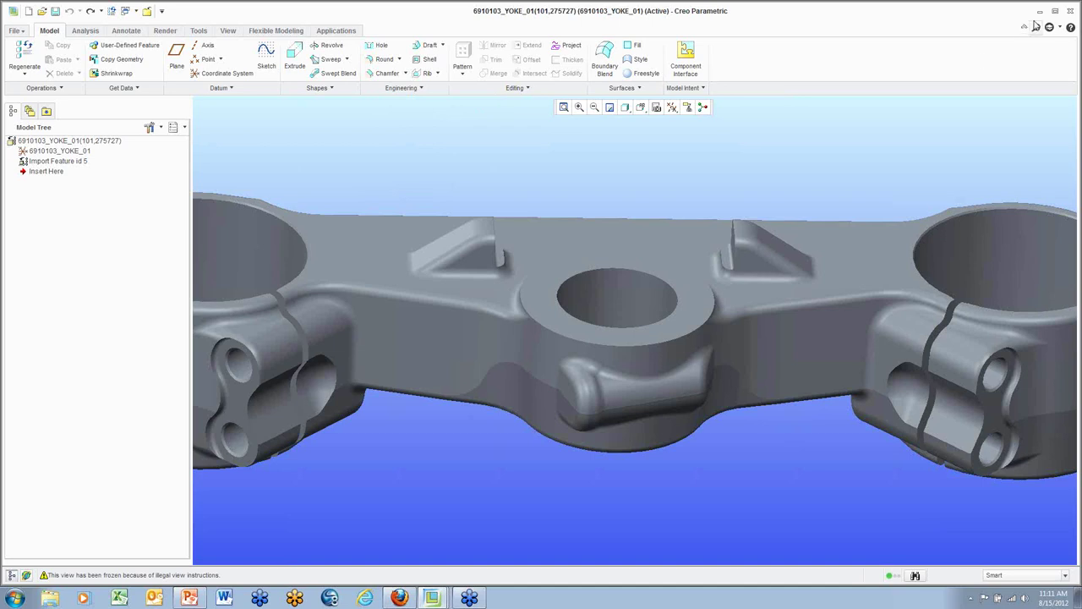
Step: Find the Parameters command by searching for "para", view the yoke part's parameters, and close them without changes
{"action": "left_click", "coordinate": [1036, 28]}
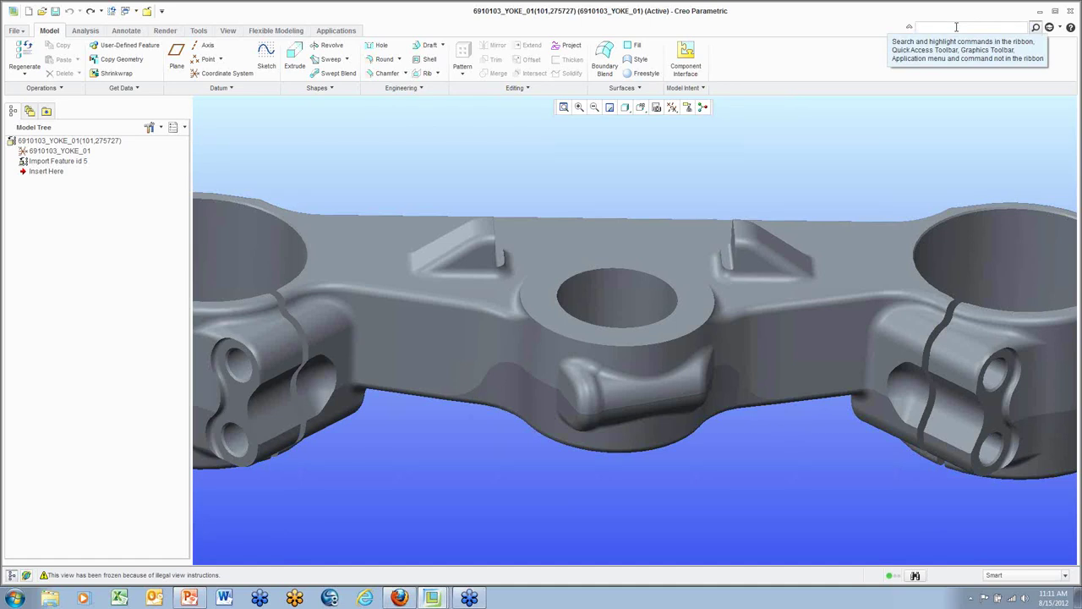
{"action": "type", "text": "para"}
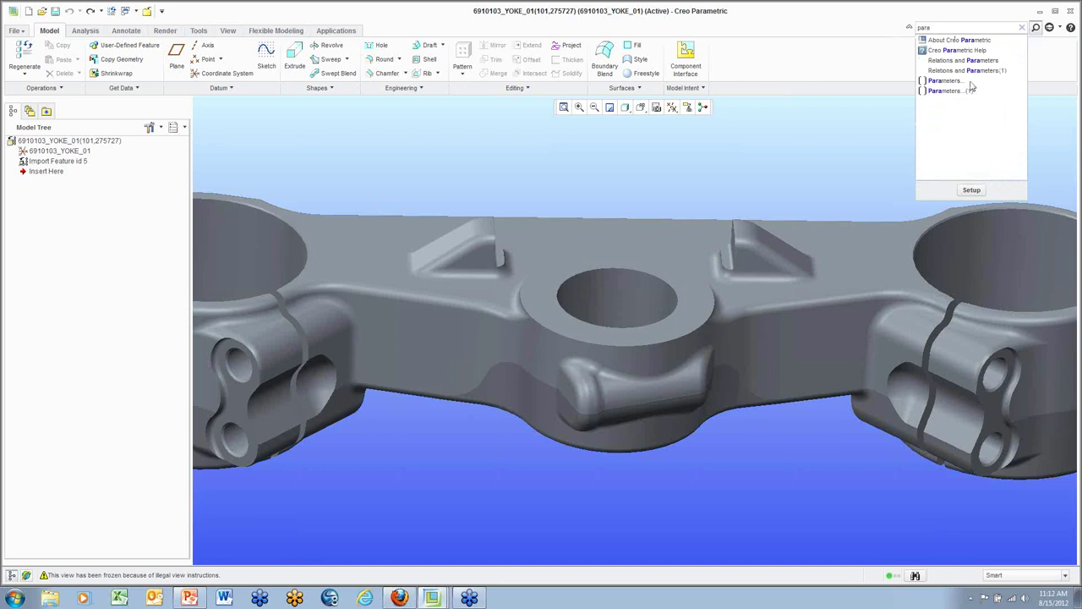
{"action": "mouse_move", "coordinate": [977, 44]}
{"action": "mouse_move", "coordinate": [954, 84]}
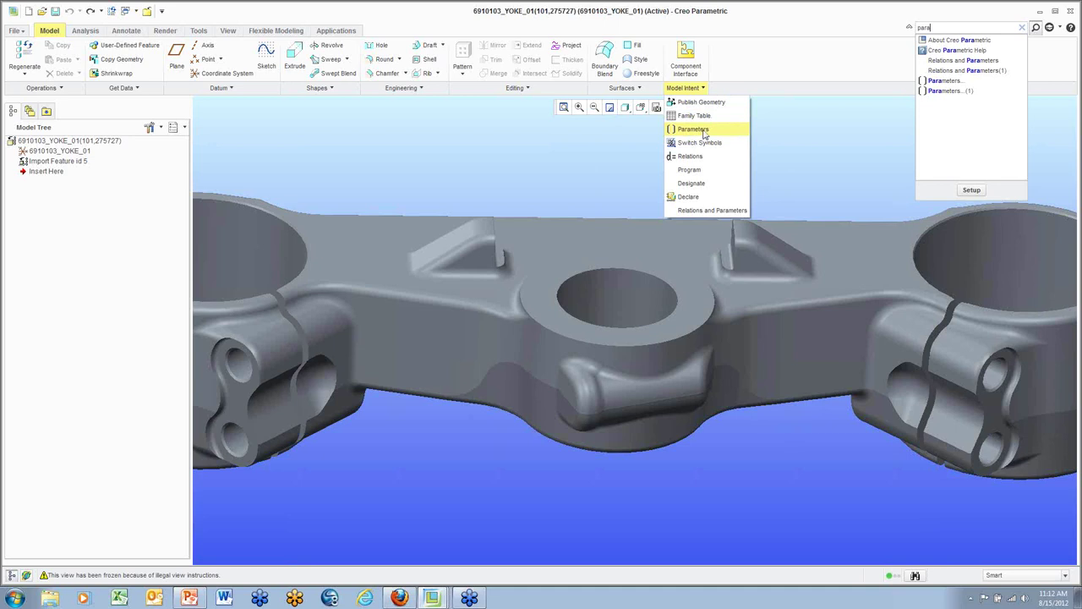
{"action": "left_click", "coordinate": [946, 81]}
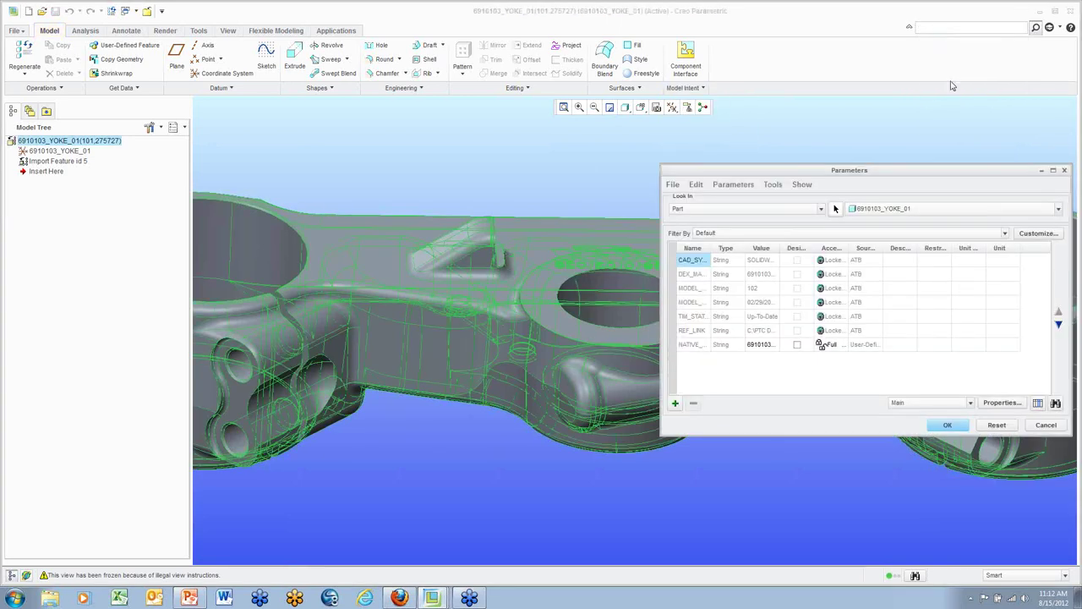
{"action": "left_click", "coordinate": [1046, 426]}
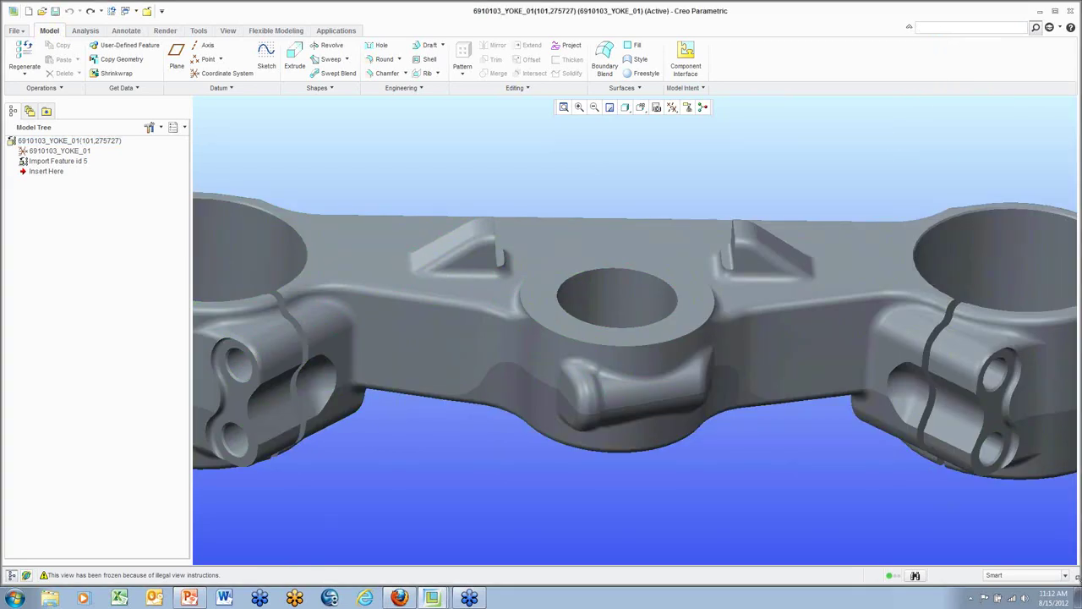
Step: Switch to flexible modeling and set the selection filter to Surface Regions
{"action": "left_click", "coordinate": [291, 31]}
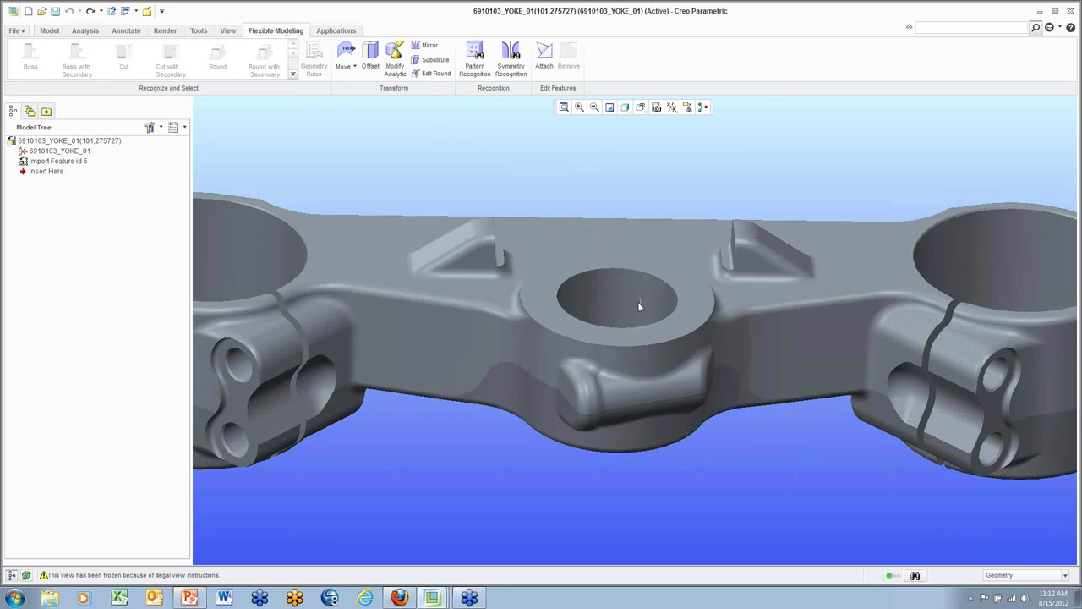
{"action": "middle_click_drag", "start_coordinate": [639, 305], "coordinate": [648, 309]}
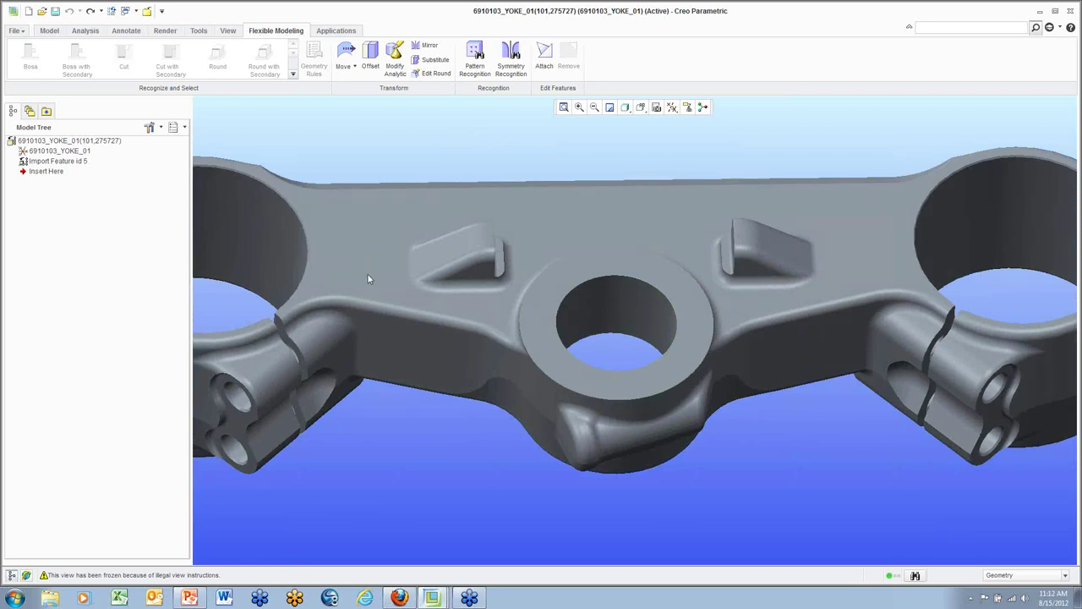
{"action": "left_click", "coordinate": [706, 374]}
{"action": "left_click", "coordinate": [1064, 575]}
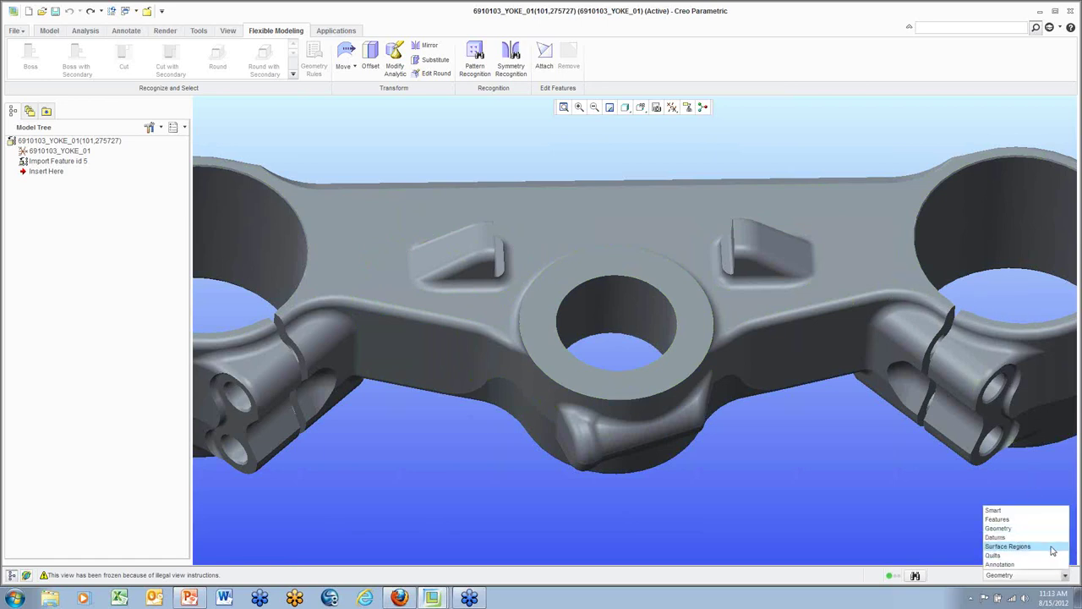
{"action": "left_click", "coordinate": [1055, 553]}
{"action": "left_click", "coordinate": [1066, 576]}
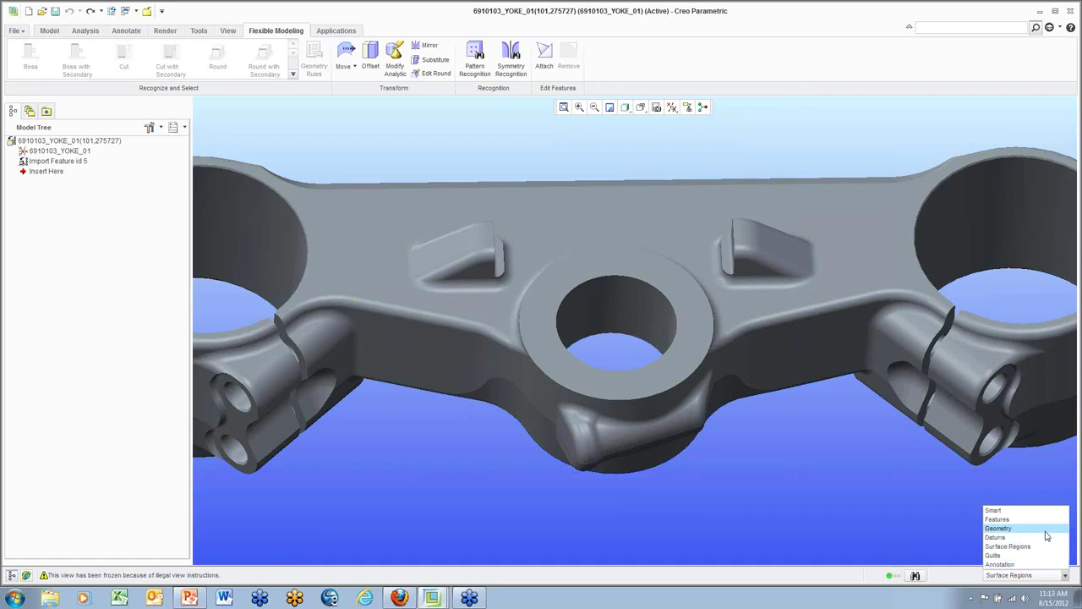
{"action": "left_click", "coordinate": [934, 491]}
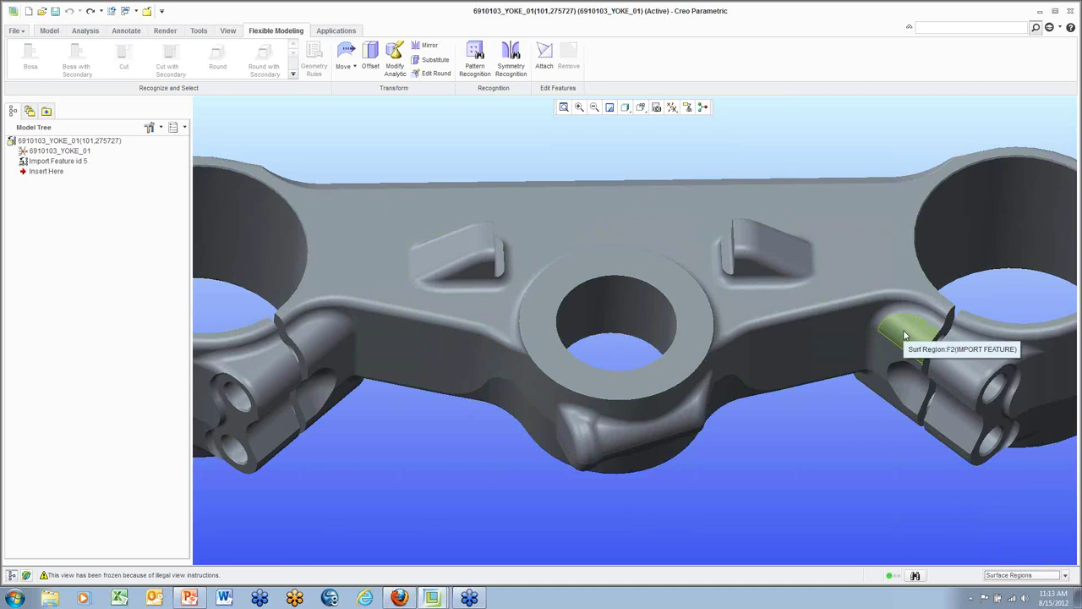
Step: Remove the yoke's central bore using one of its inner wall surfaces, and undo the removal
{"action": "left_click", "coordinate": [646, 298]}
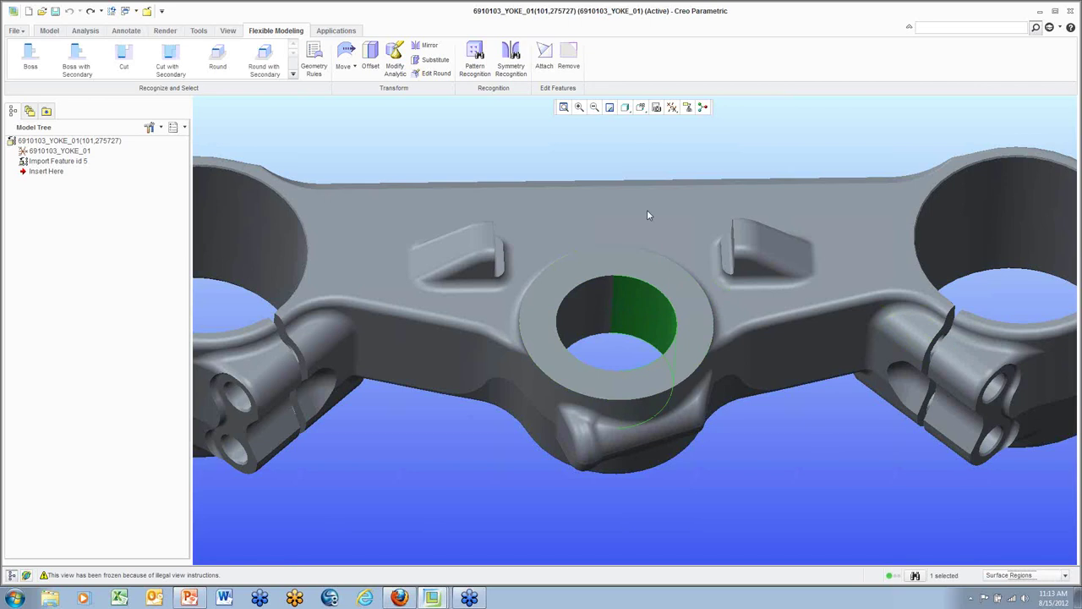
{"action": "left_click", "coordinate": [568, 57]}
{"action": "middle_click", "coordinate": [573, 57]}
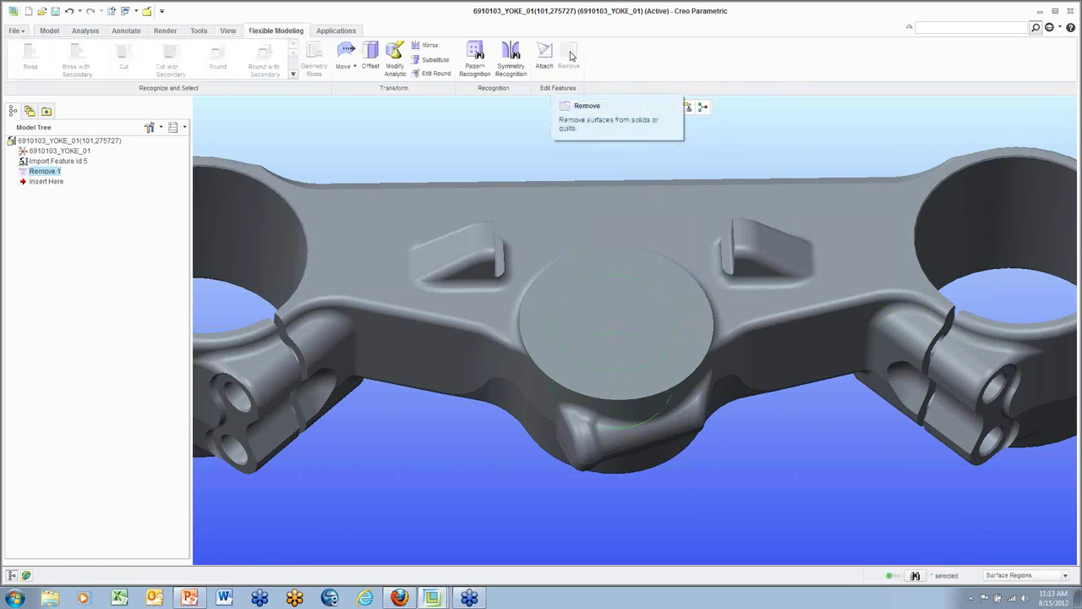
{"action": "left_click", "coordinate": [533, 112]}
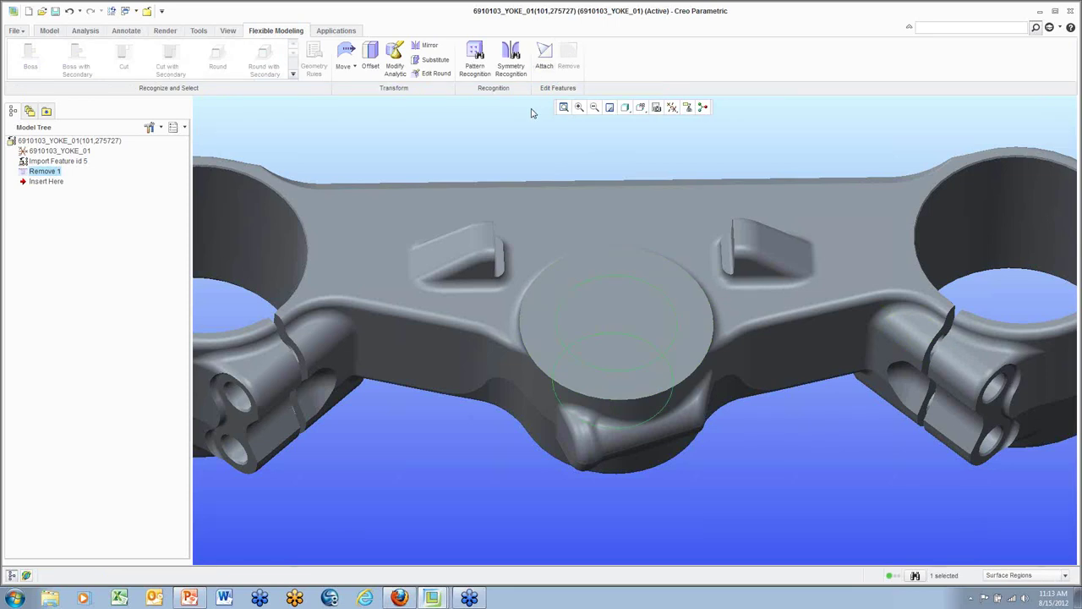
{"action": "key", "text": "ctrl+z"}
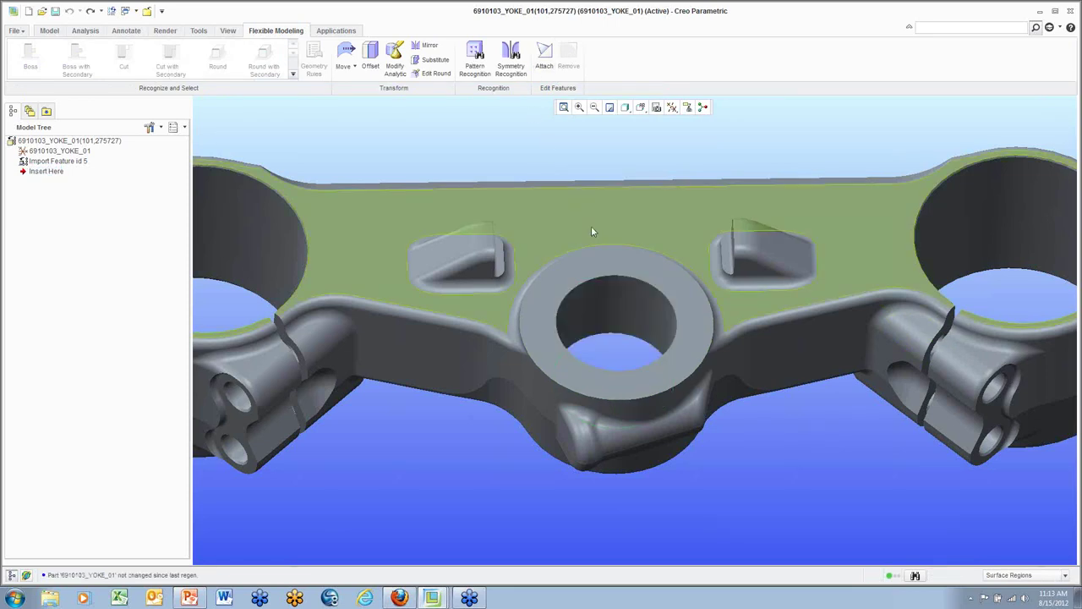
Step: Repeat the surface removal that closes the central bore, and undo it again
{"action": "left_click", "coordinate": [634, 310]}
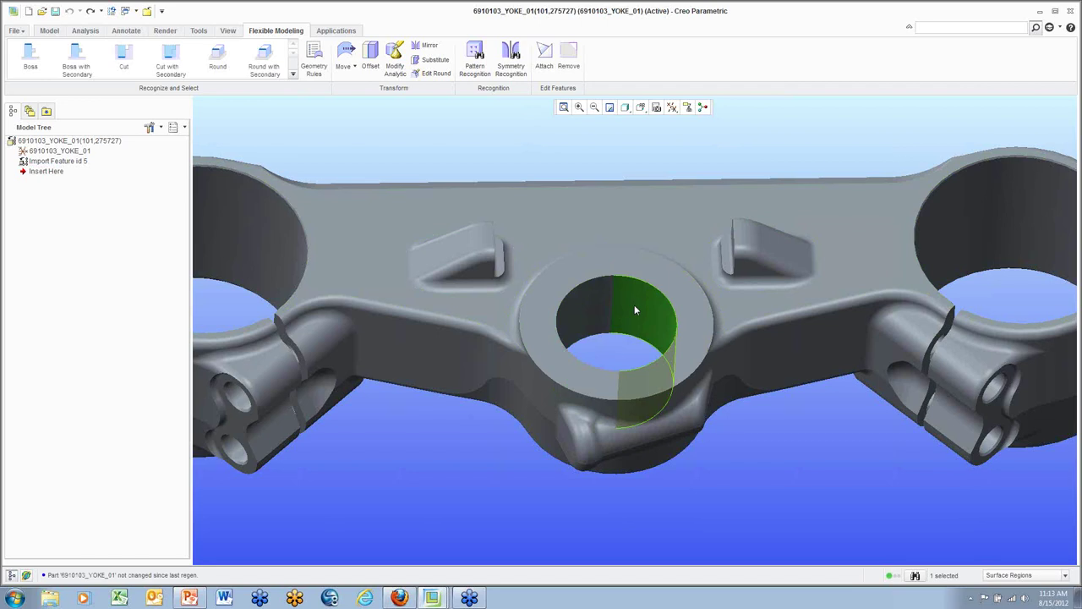
{"action": "left_click", "coordinate": [570, 56]}
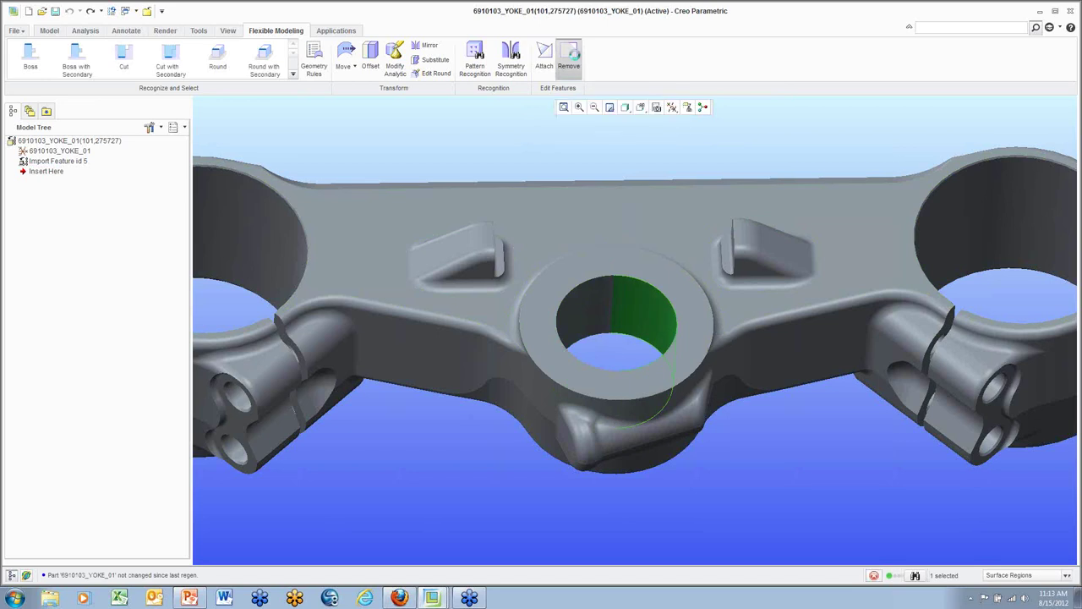
{"action": "middle_click", "coordinate": [576, 59]}
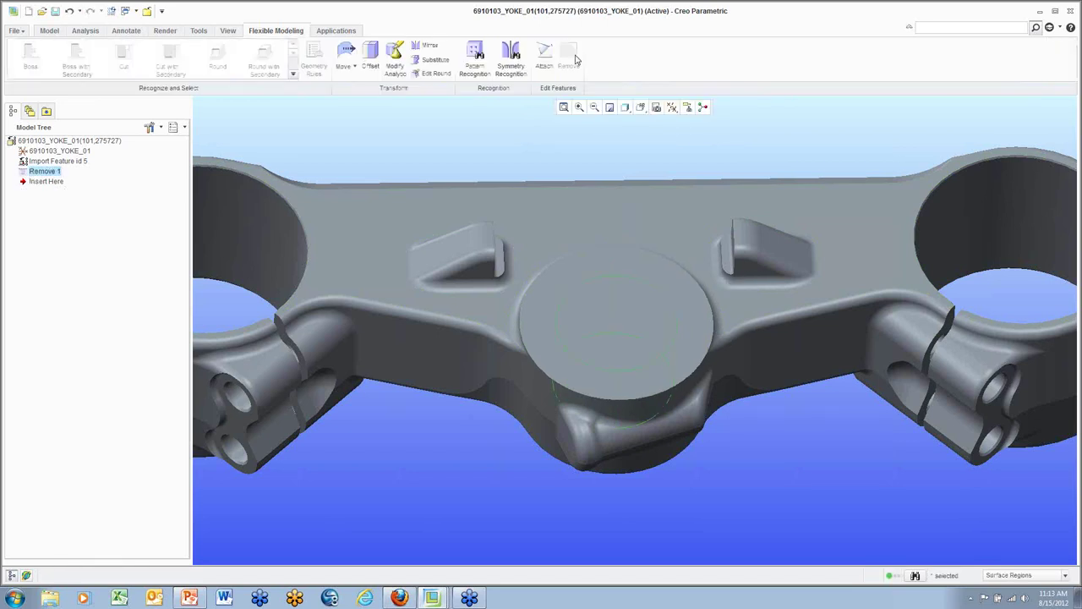
{"action": "left_click", "coordinate": [778, 152]}
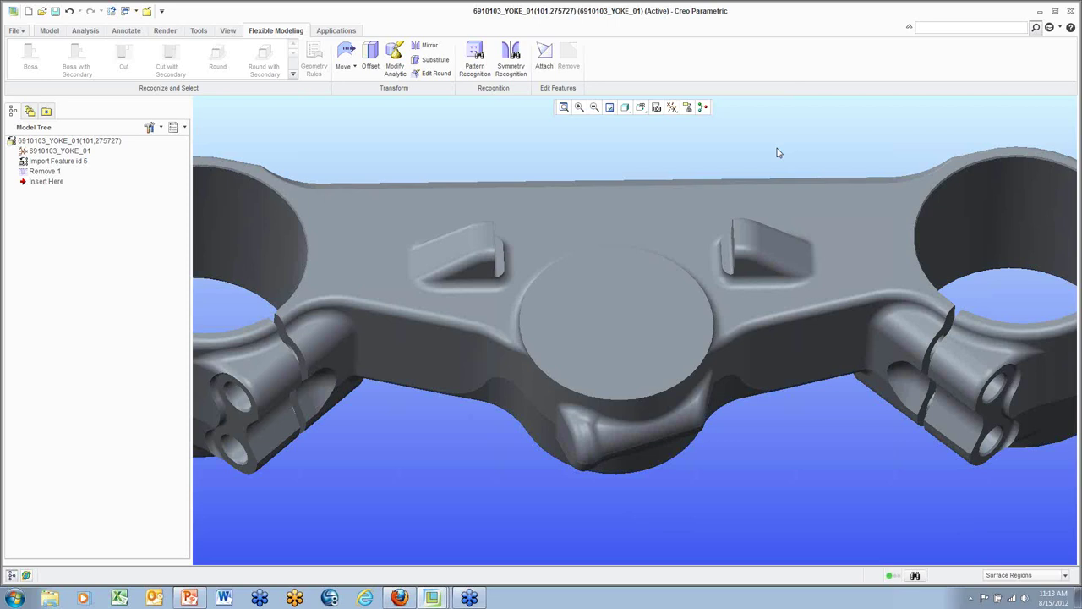
{"action": "key", "text": "ctrl+z"}
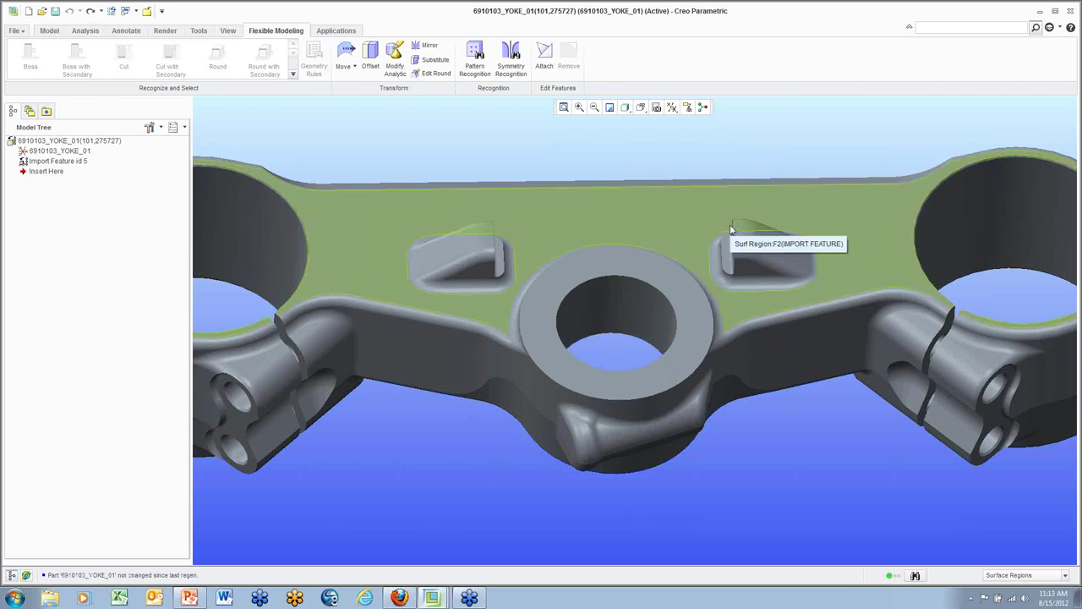
Step: Apply Modify Analytic to both halves of the central bore's wall and set the radius to 0.0170
{"action": "left_click", "coordinate": [641, 303]}
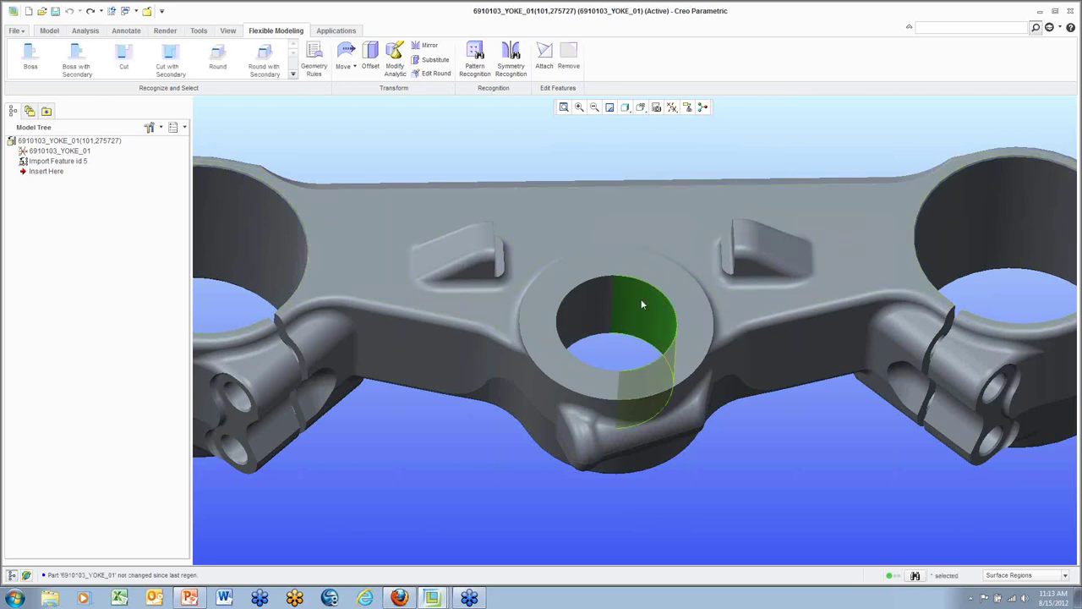
{"action": "left_click", "coordinate": [586, 317], "text": "ctrl"}
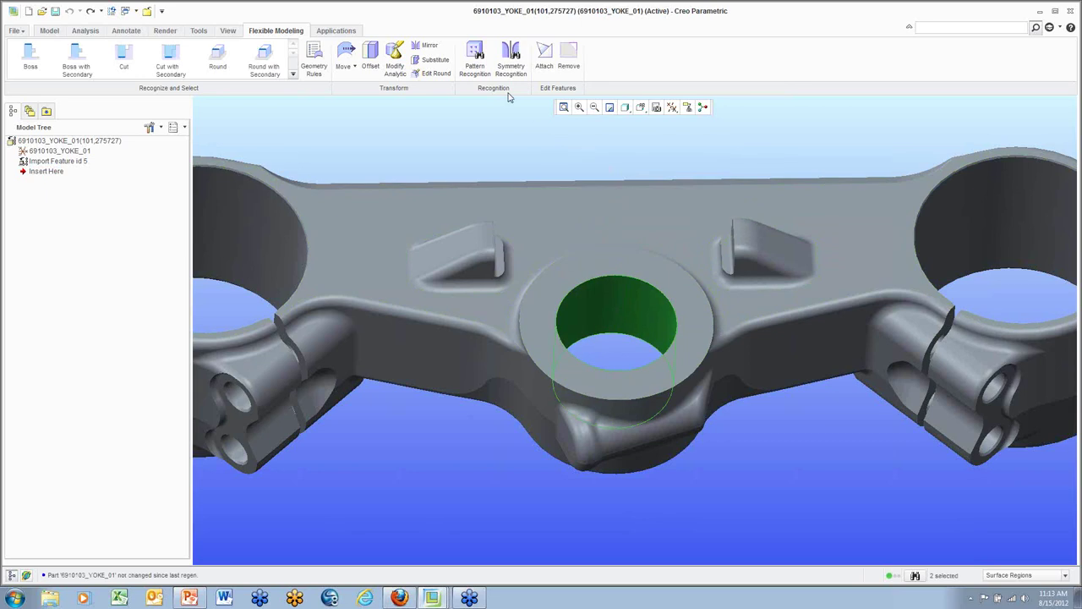
{"action": "left_click", "coordinate": [396, 55]}
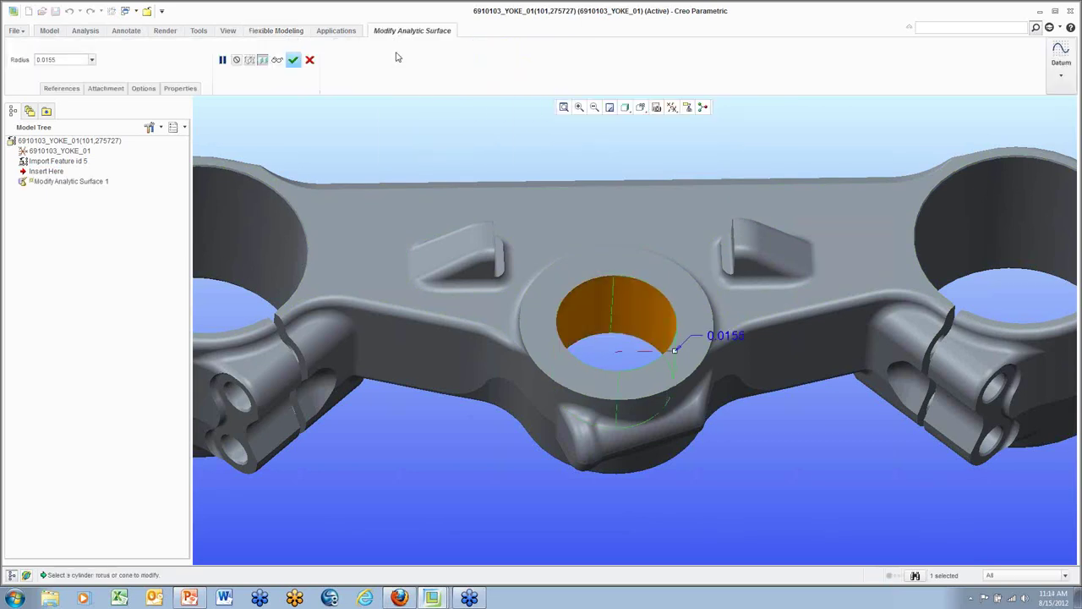
{"action": "scroll", "coordinate": [664, 352], "scroll_direction": "up", "scroll_amount": 3}
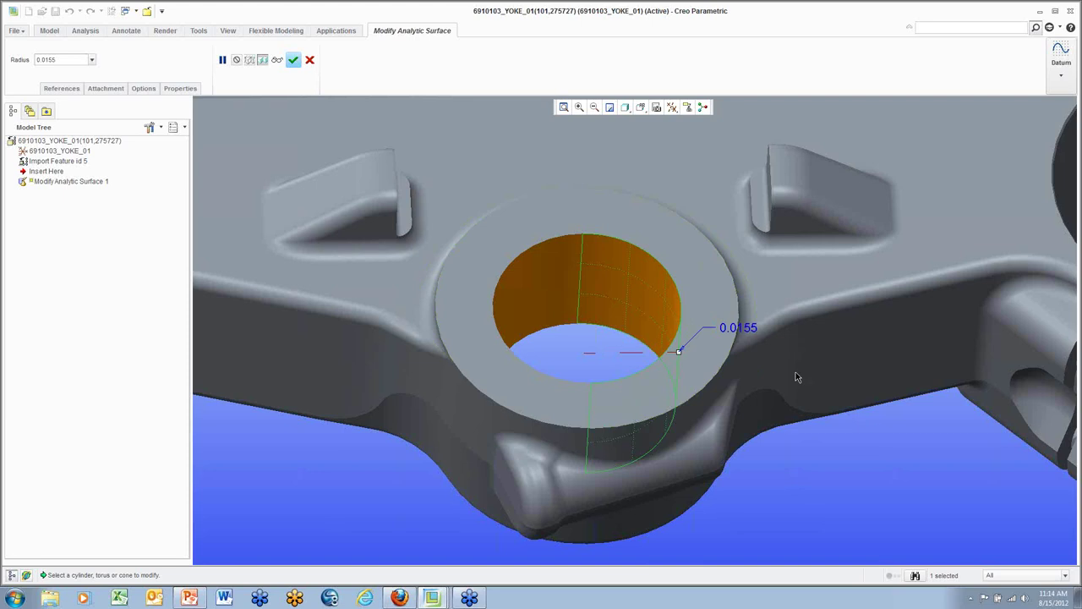
{"action": "double_click", "coordinate": [53, 59]}
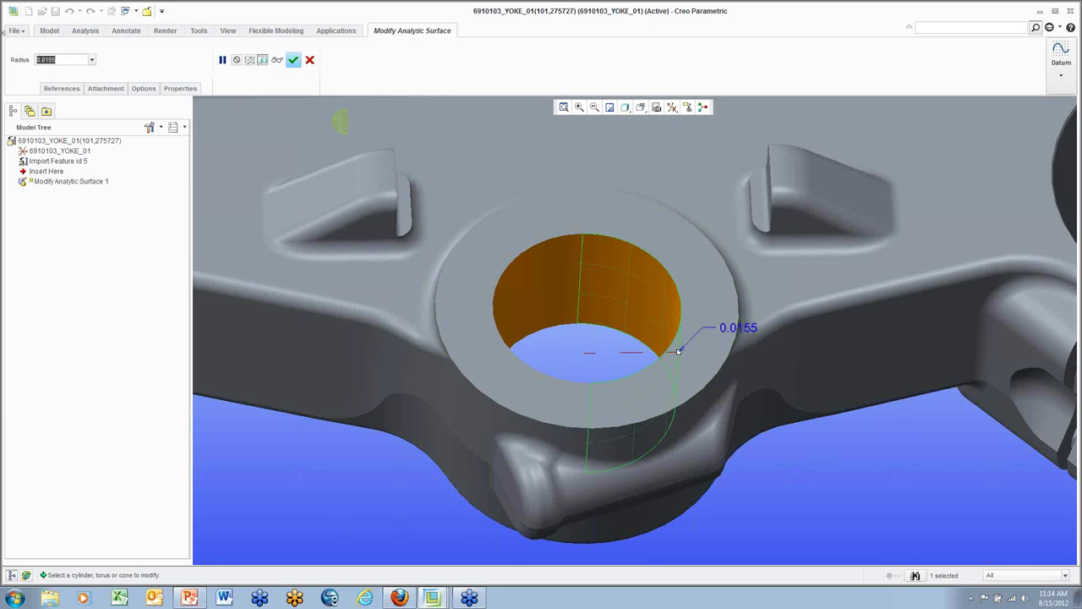
{"action": "left_click", "coordinate": [54, 60]}
{"action": "left_click_drag", "start_coordinate": [52, 61], "coordinate": [48, 63]}
{"action": "type", "text": "70"}
{"action": "key", "text": "Return"}
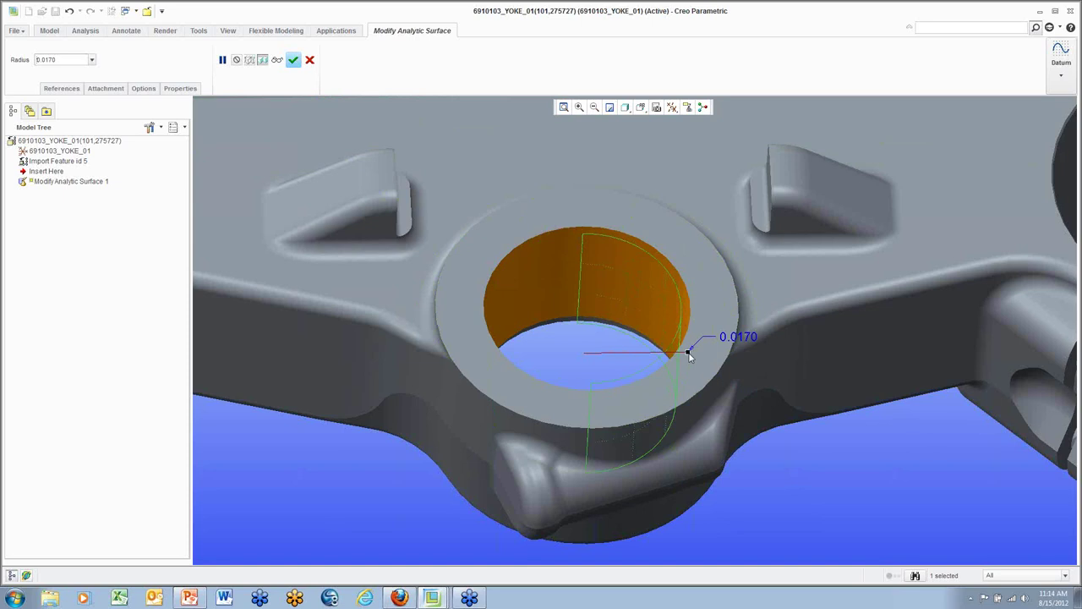
Step: Shrink the central bore to a radius of 0.0090 and apply the surface modification
{"action": "left_click_drag", "start_coordinate": [689, 355], "coordinate": [628, 350]}
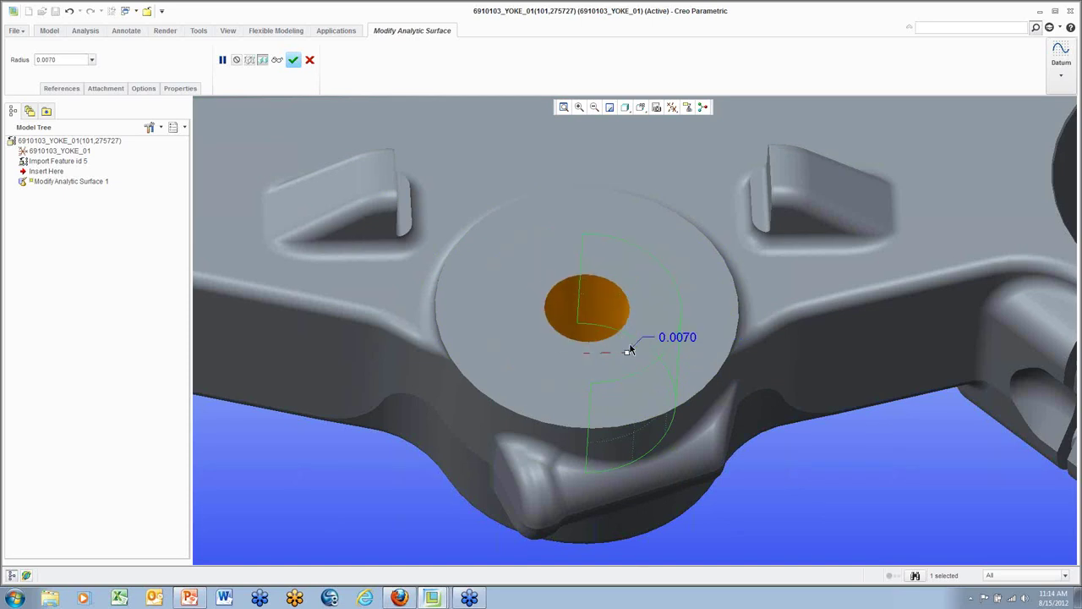
{"action": "left_click_drag", "start_coordinate": [629, 350], "coordinate": [641, 357]}
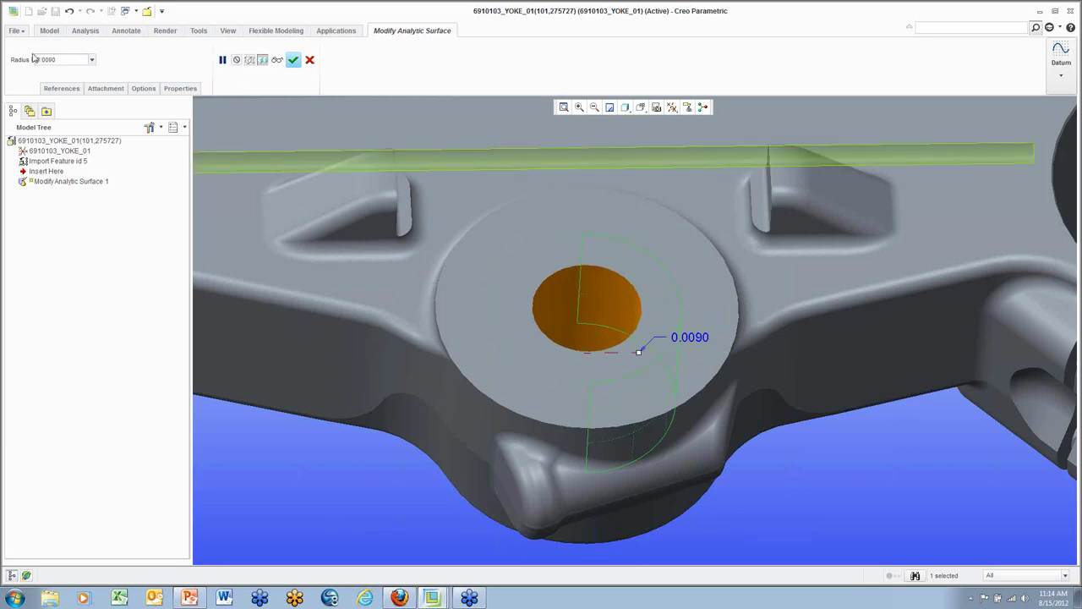
{"action": "left_click", "coordinate": [293, 59]}
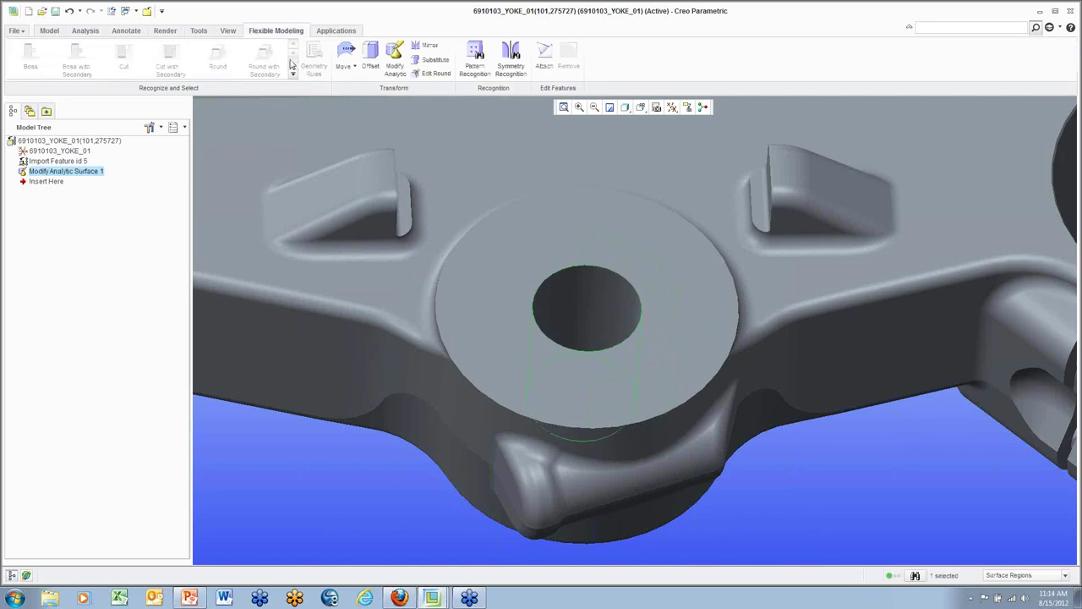
{"action": "left_click", "coordinate": [896, 523]}
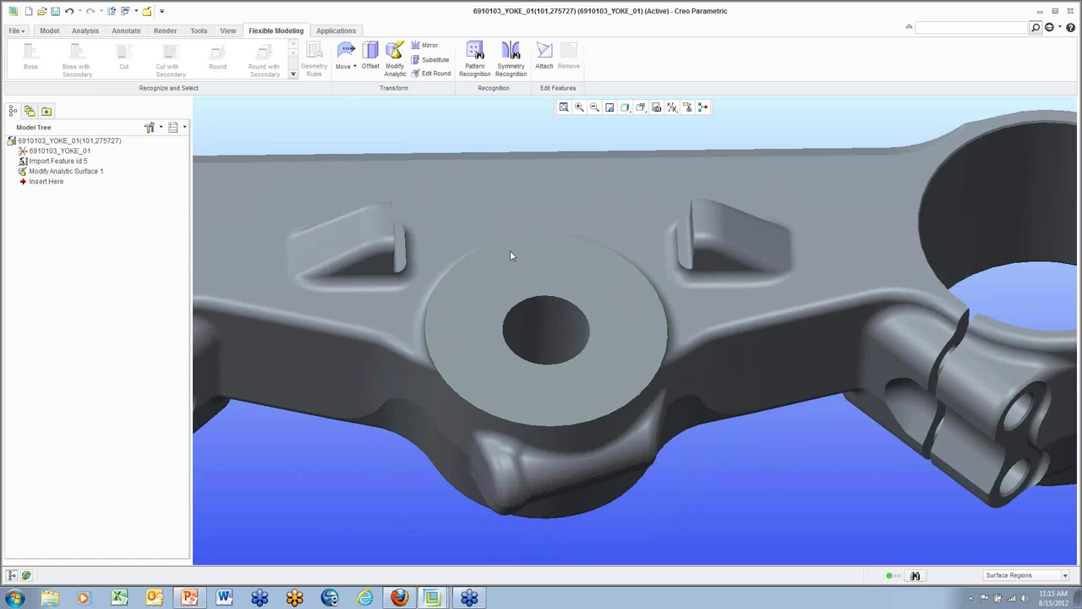
Step: Open the references of the bore's analytic surface modification without rolling back the model, and quit the rerouting without changes
{"action": "middle_click_drag", "start_coordinate": [511, 251], "coordinate": [584, 234], "text": "shift"}
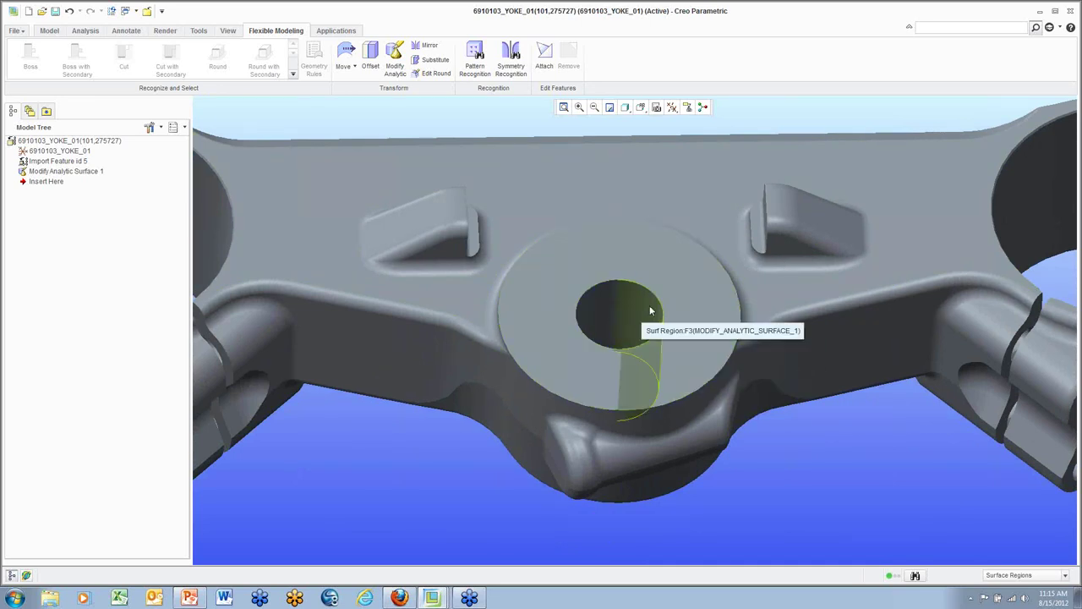
{"action": "left_click", "coordinate": [78, 172]}
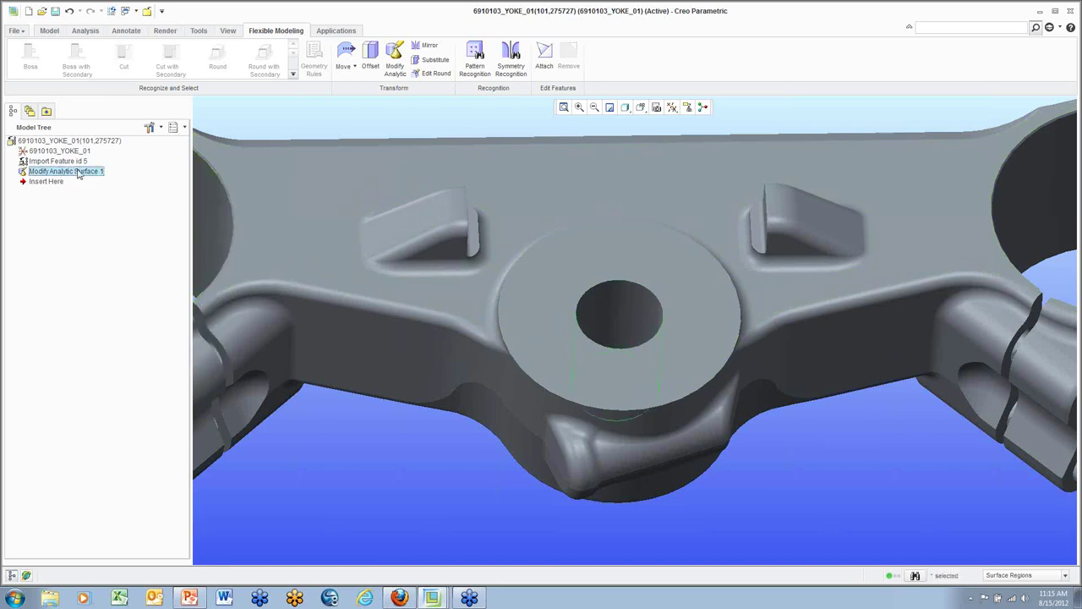
{"action": "right_click", "coordinate": [53, 172]}
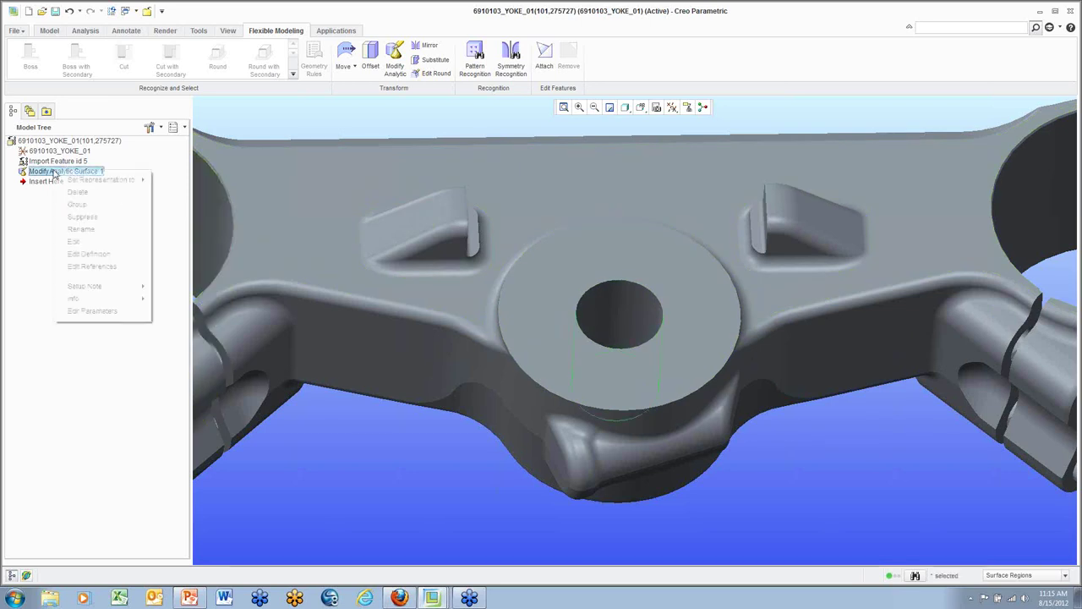
{"action": "left_click", "coordinate": [116, 267]}
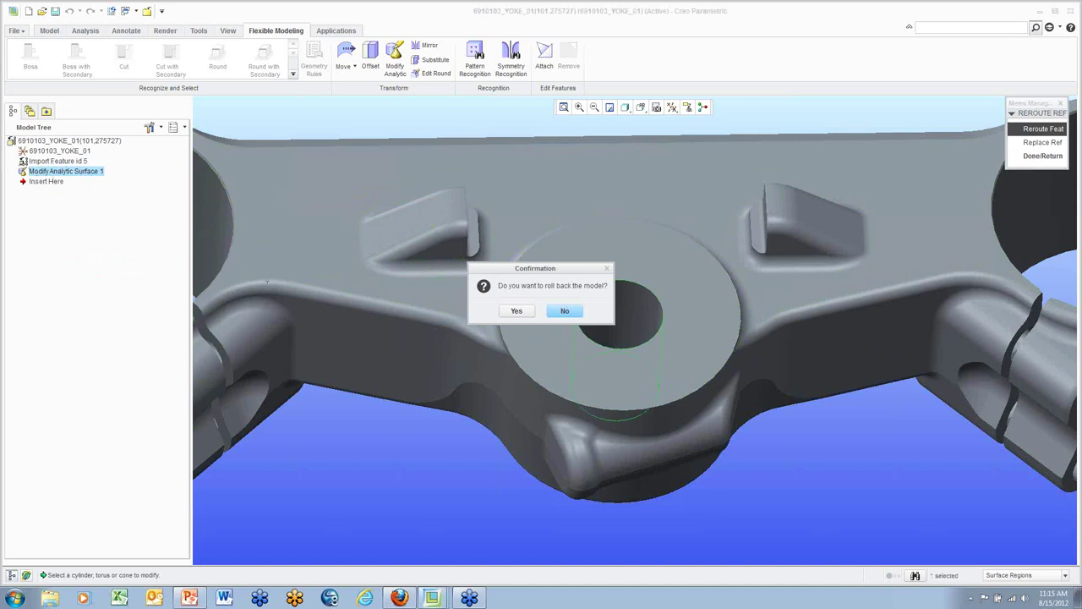
{"action": "left_click", "coordinate": [563, 312]}
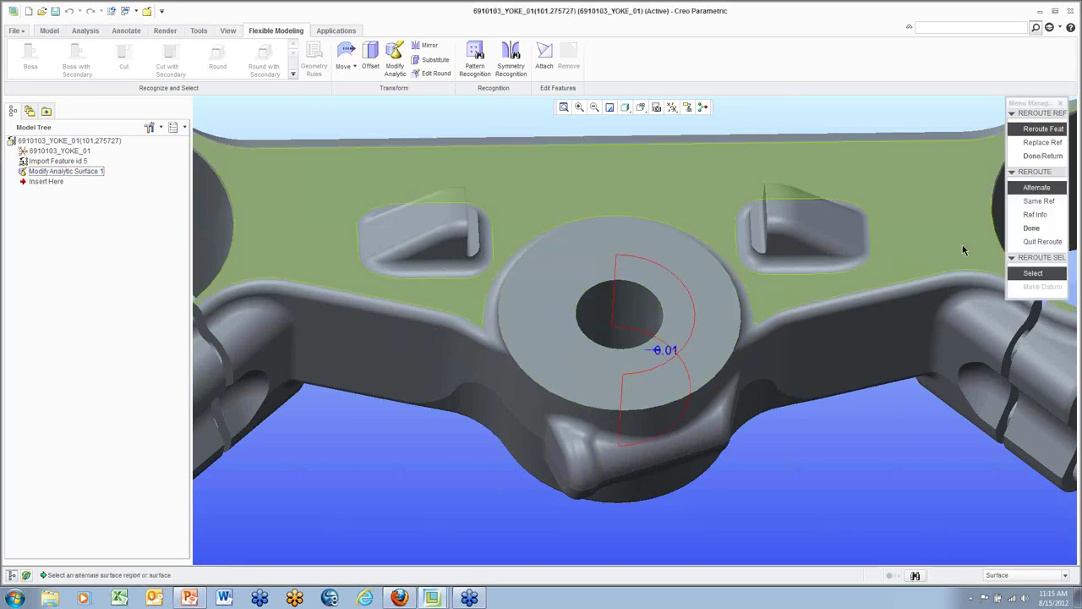
{"action": "left_click", "coordinate": [1034, 241]}
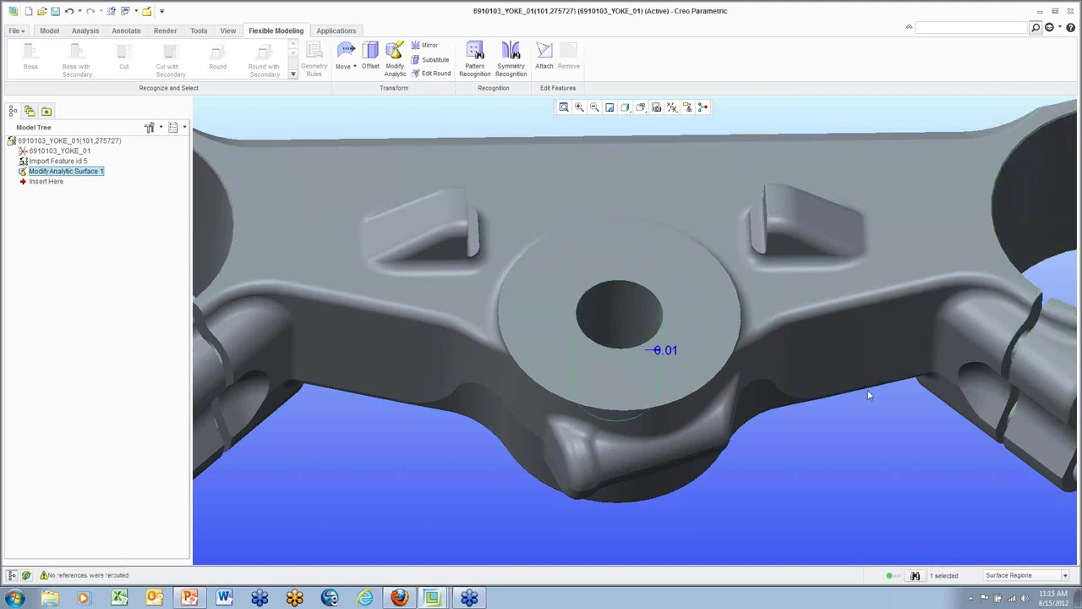
{"action": "left_click", "coordinate": [539, 119]}
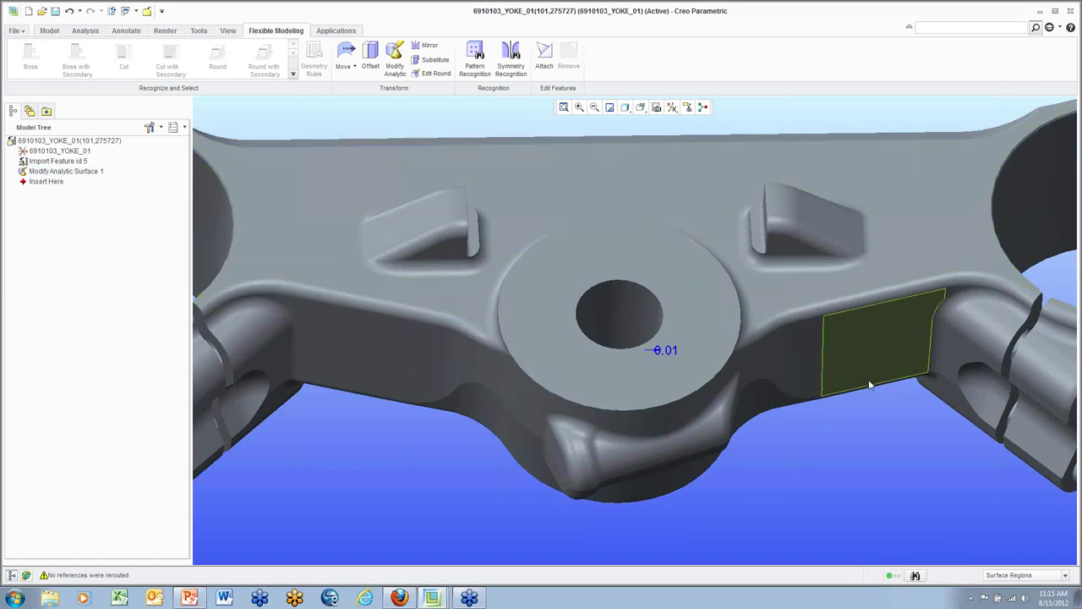
Step: Select the complete round bordering the two bolt holes' face on one clamp as a round shape and remove it
{"action": "middle_click_drag", "start_coordinate": [956, 482], "coordinate": [1006, 447]}
{"action": "scroll", "coordinate": [681, 226], "scroll_direction": "up", "scroll_amount": 3}
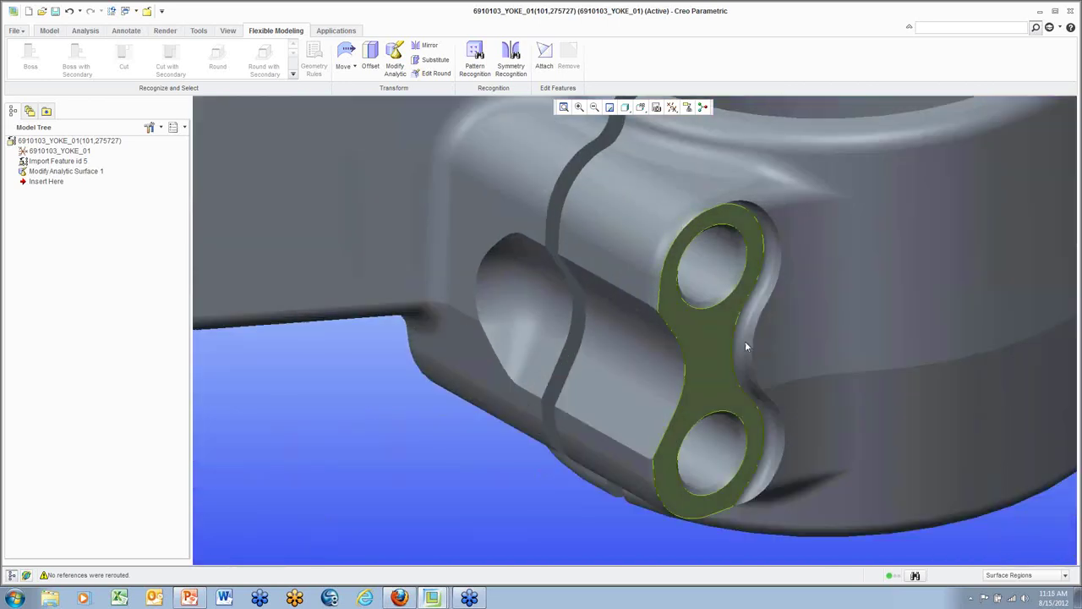
{"action": "left_click", "coordinate": [741, 358]}
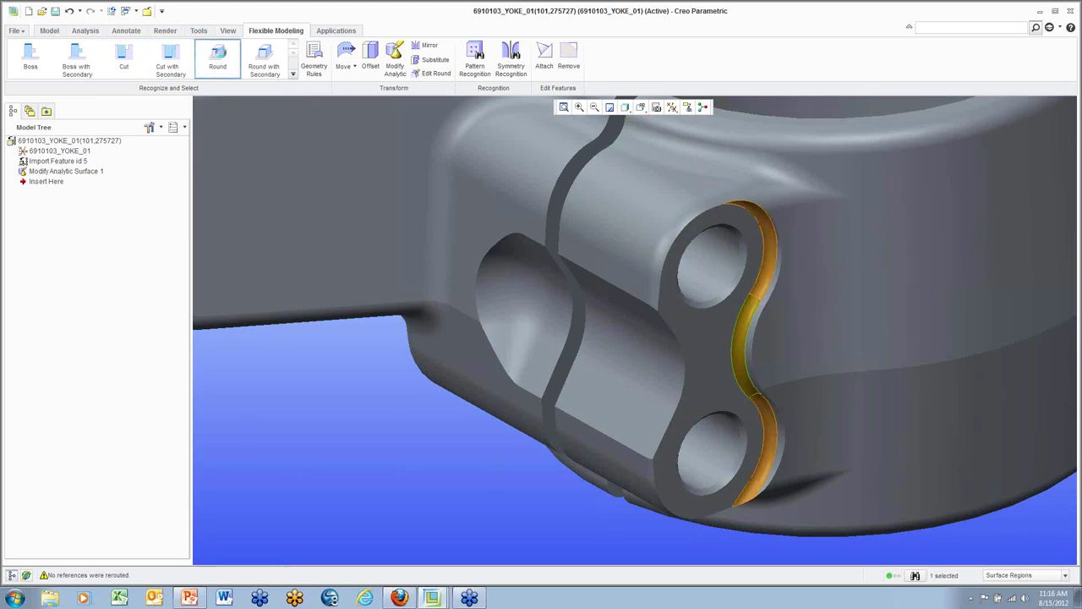
{"action": "left_click", "coordinate": [219, 57]}
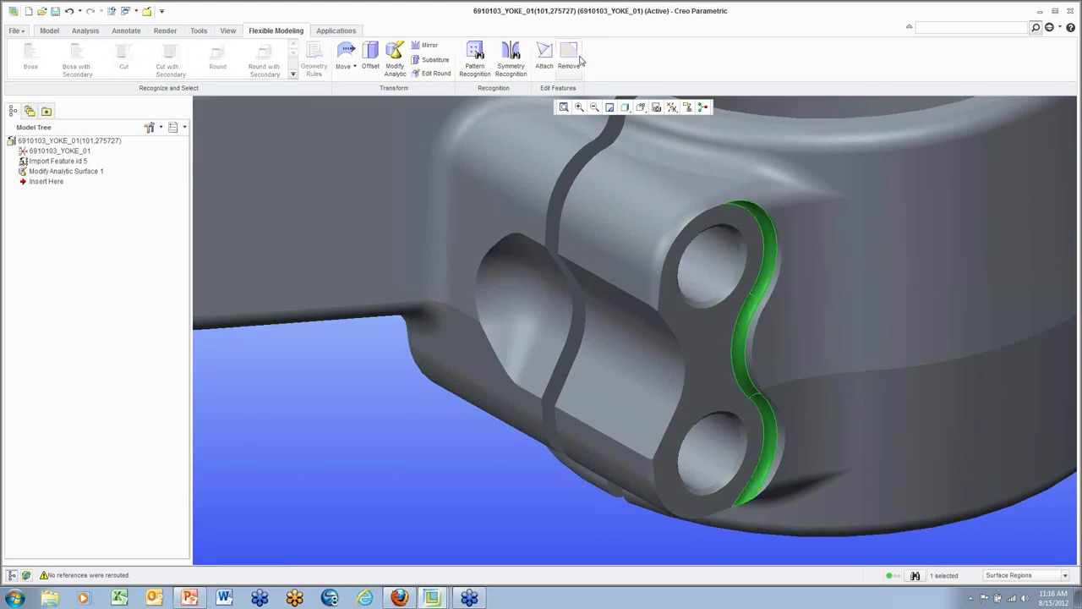
{"action": "left_click", "coordinate": [573, 58]}
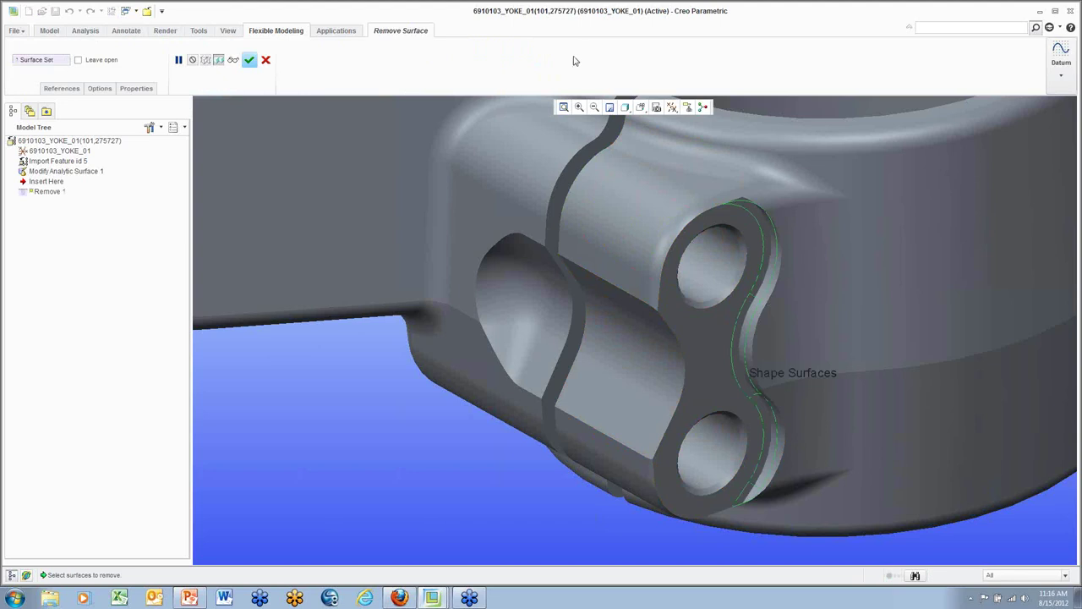
{"action": "left_click", "coordinate": [250, 59]}
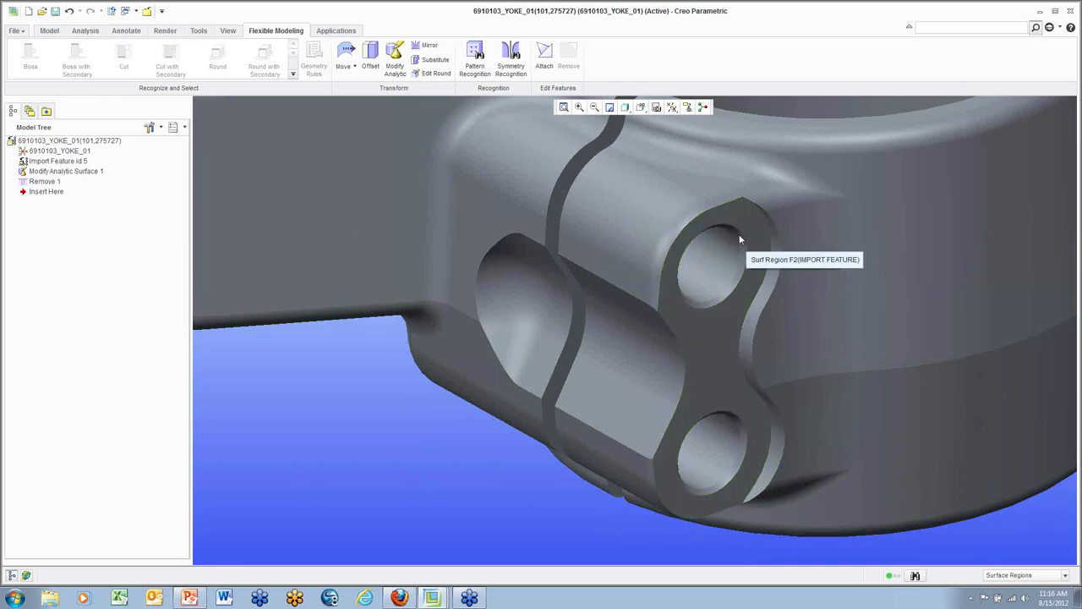
Step: Use Edit Round to set the radius of the round along the recessed side of the two bolt holes' face to 0.00025
{"action": "scroll", "coordinate": [625, 211], "scroll_direction": "down", "scroll_amount": 5}
{"action": "middle_click_drag", "start_coordinate": [340, 236], "coordinate": [621, 294], "text": "shift"}
{"action": "scroll", "coordinate": [428, 267], "scroll_direction": "up", "scroll_amount": 5}
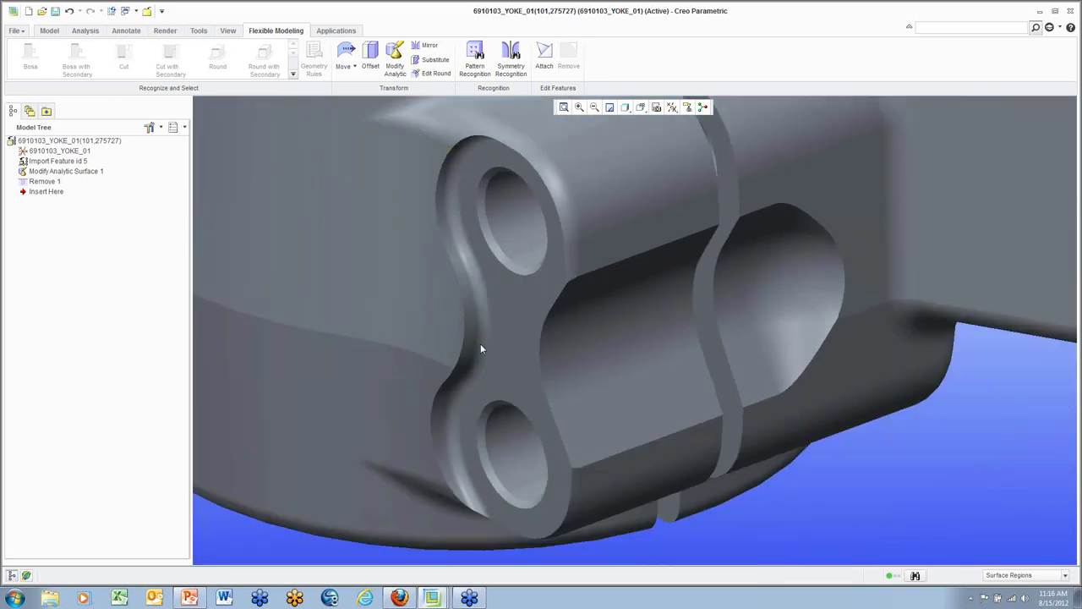
{"action": "left_click", "coordinate": [476, 338]}
{"action": "left_click", "coordinate": [218, 54]}
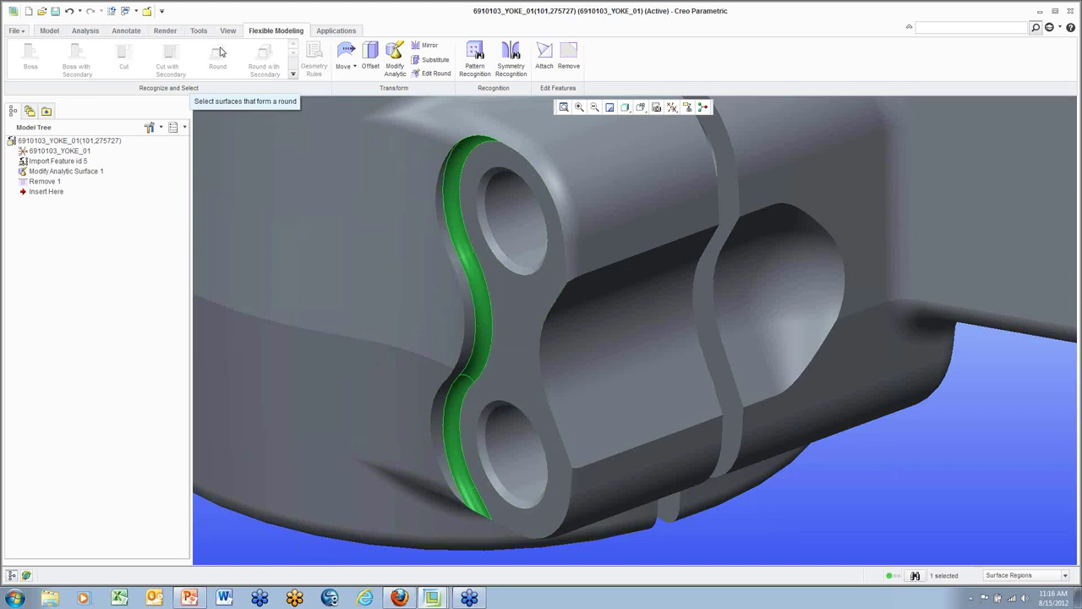
{"action": "left_click", "coordinate": [431, 74]}
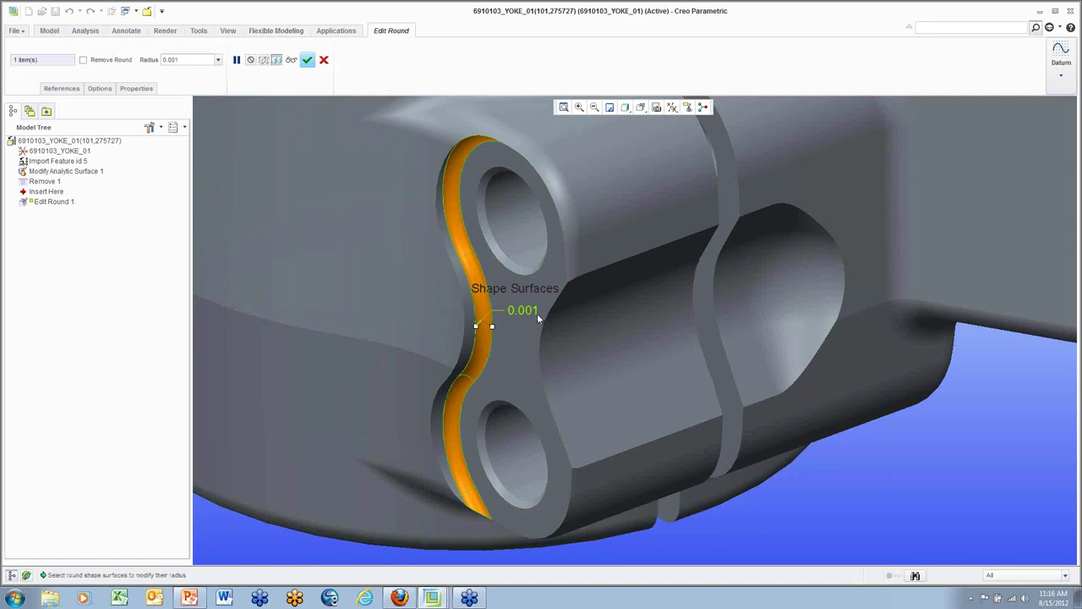
{"action": "left_click", "coordinate": [193, 60]}
{"action": "left_click", "coordinate": [193, 60]}
{"action": "key", "text": "BackSpace"}
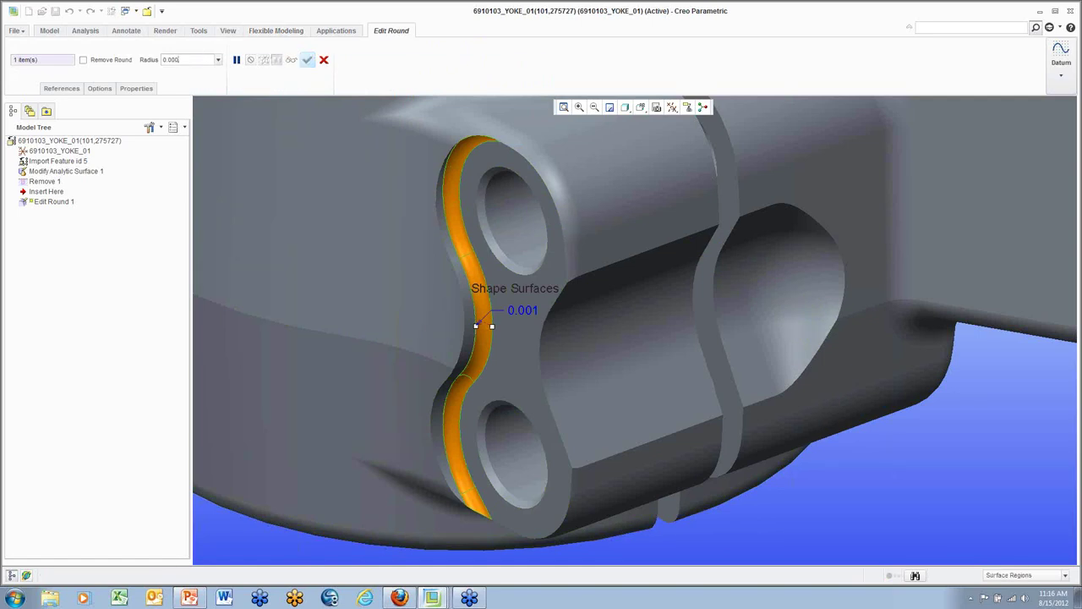
{"action": "type", "text": "025"}
{"action": "key", "text": "Return"}
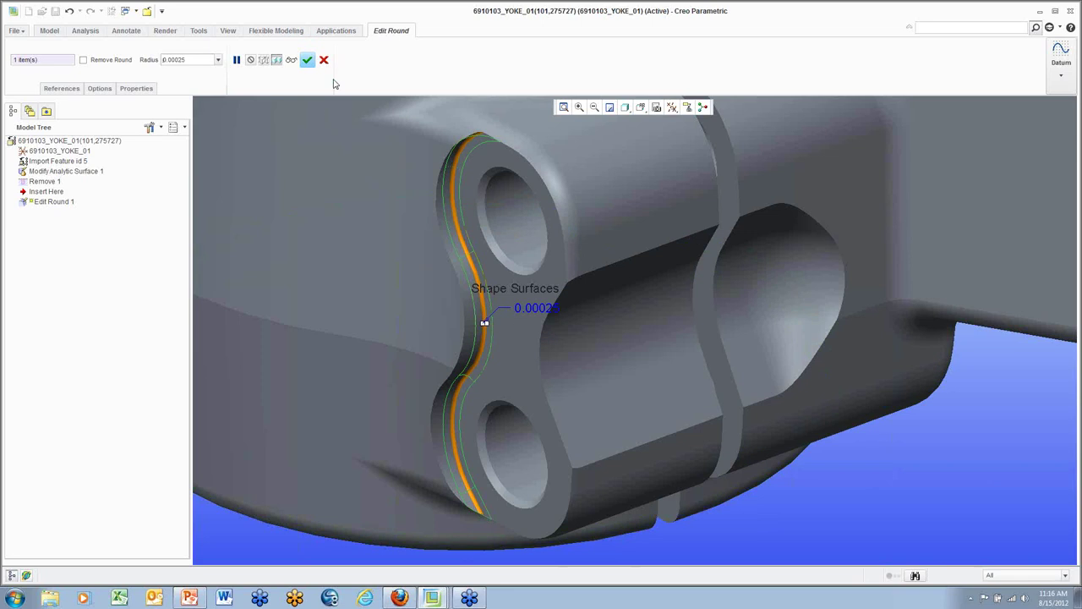
{"action": "left_click", "coordinate": [307, 59]}
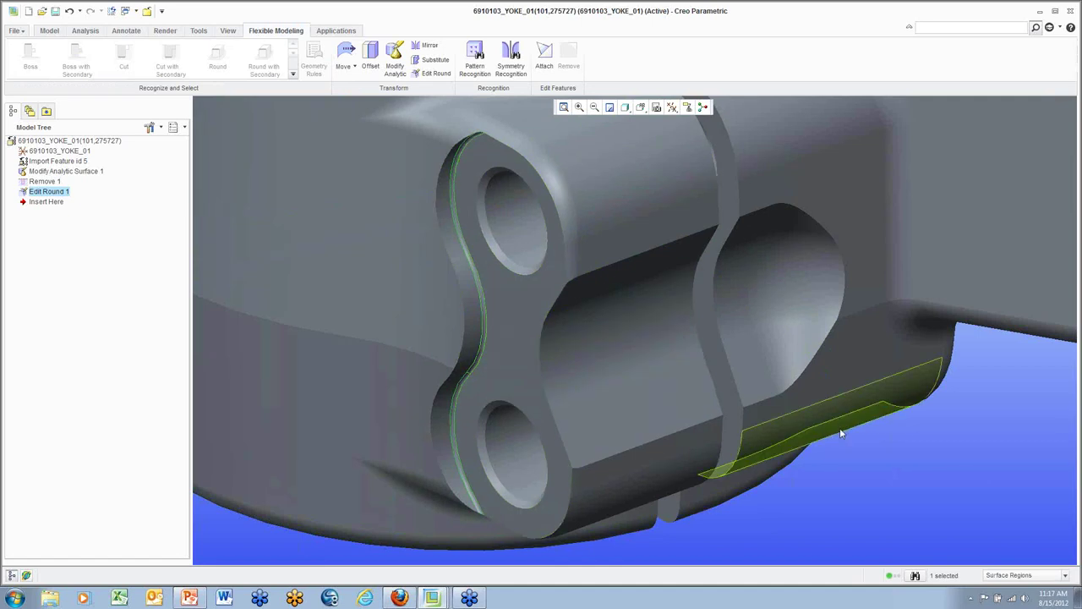
{"action": "left_click", "coordinate": [808, 465]}
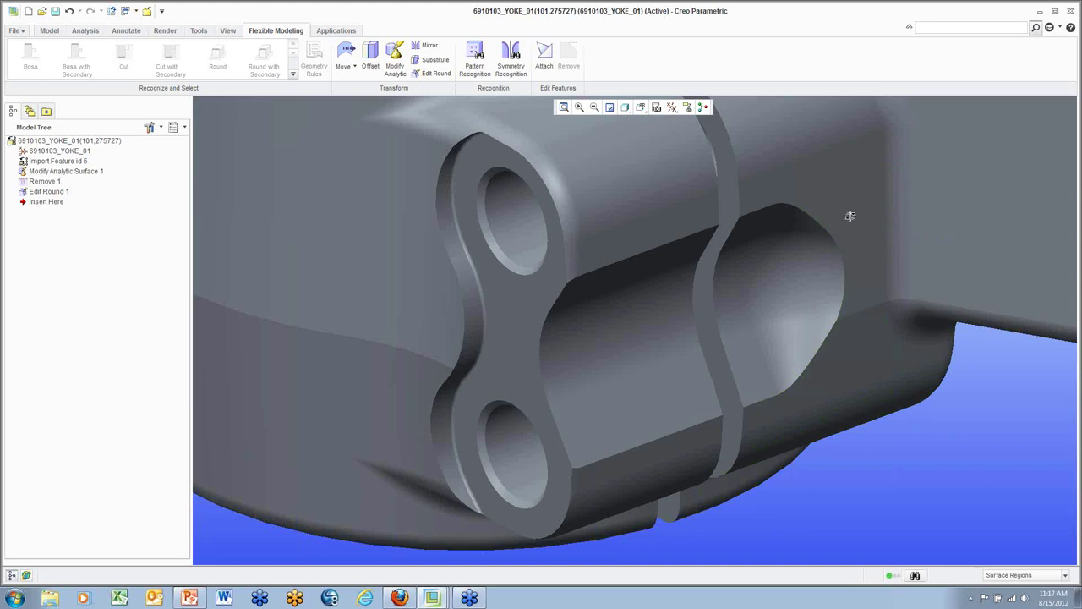
Step: Start a flexible Move of the clamp slot's arm-side face, with the handle's origin on the adjoining edge between the two bolt holes
{"action": "mouse_move", "coordinate": [849, 214]}
{"action": "middle_mouse_down"}
{"action": "mouse_move", "coordinate": [706, 310]}
{"action": "mouse_move", "coordinate": [699, 294]}
{"action": "mouse_move", "coordinate": [720, 245]}
{"action": "mouse_move", "coordinate": [719, 375]}
{"action": "mouse_move", "coordinate": [739, 359]}
{"action": "middle_mouse_up"}
{"action": "scroll", "coordinate": [705, 310], "scroll_direction": "down", "scroll_amount": 4}
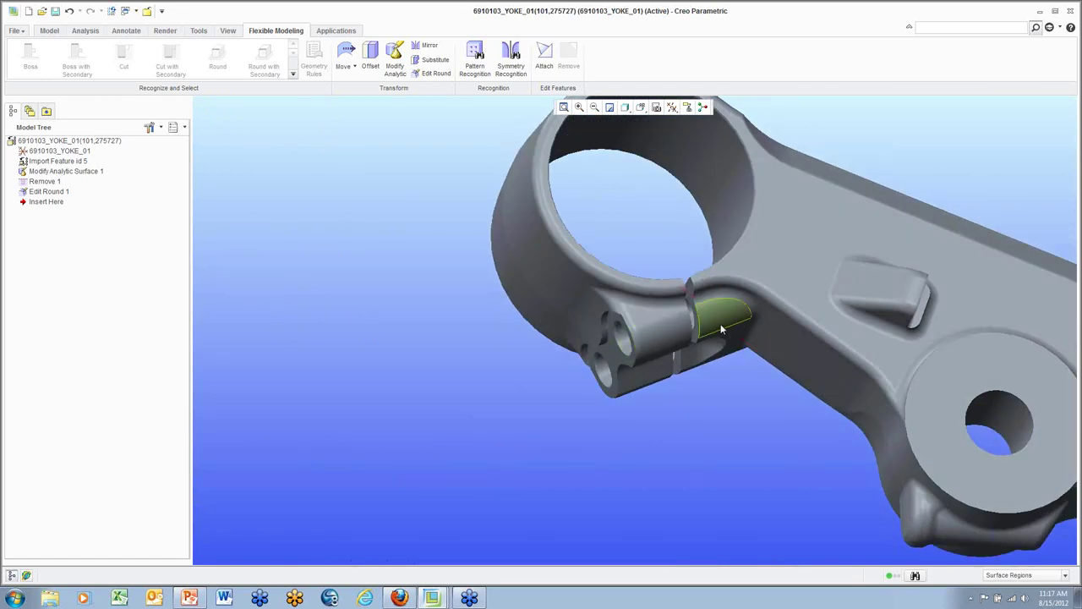
{"action": "middle_click_drag", "start_coordinate": [786, 311], "coordinate": [786, 308]}
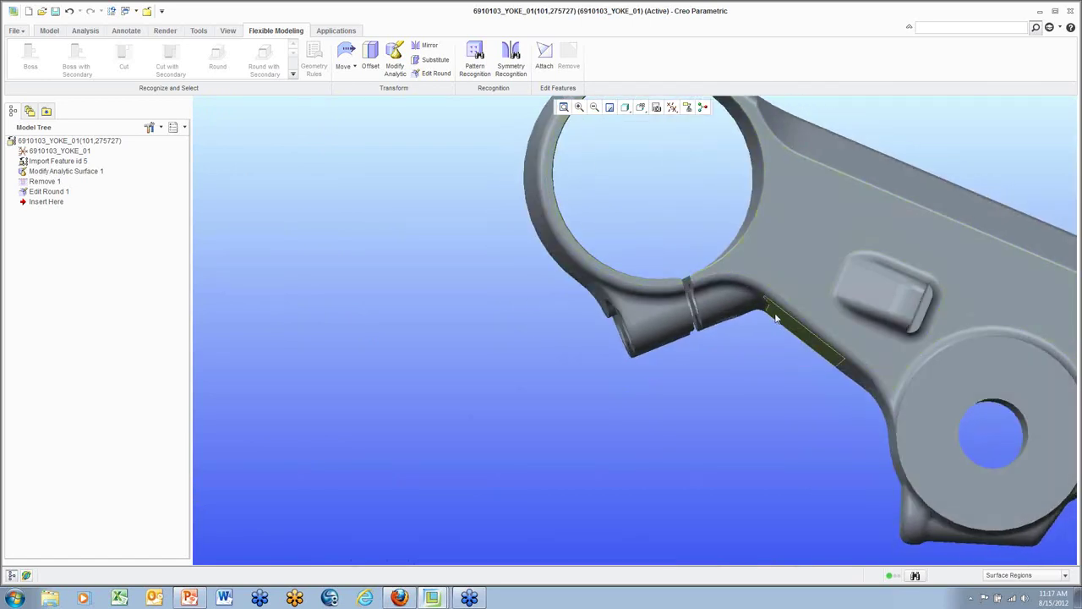
{"action": "middle_click_drag", "start_coordinate": [776, 310], "coordinate": [764, 129]}
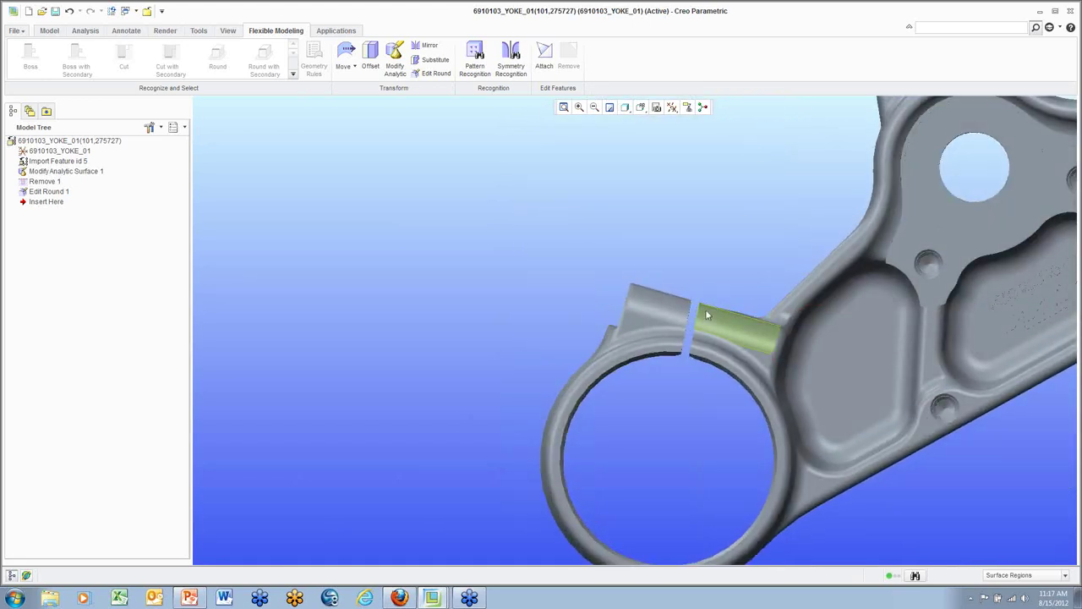
{"action": "middle_click_drag", "start_coordinate": [710, 245], "coordinate": [718, 363]}
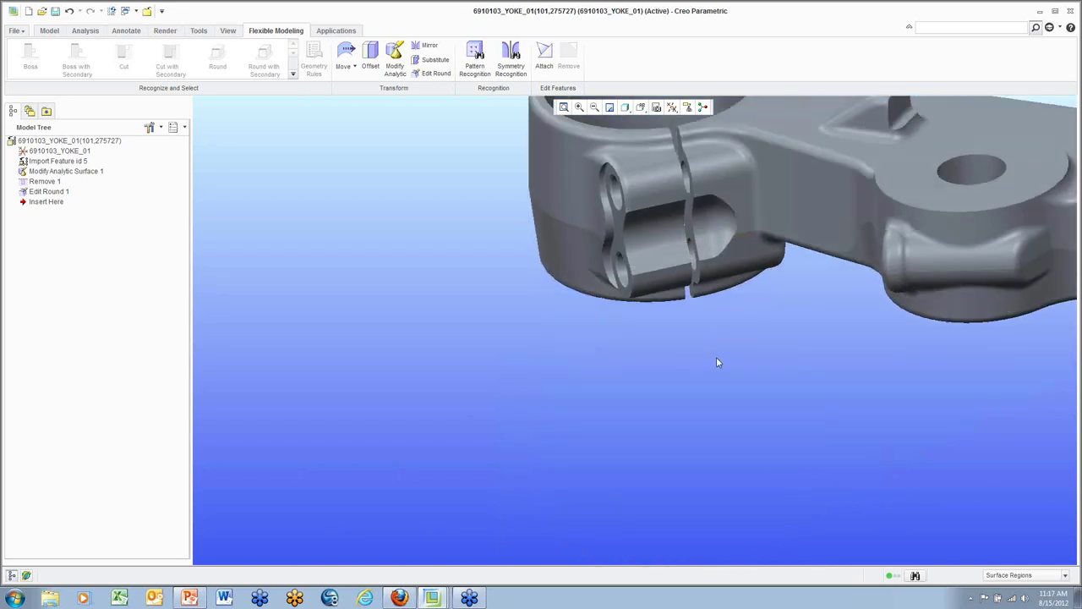
{"action": "middle_click_drag", "start_coordinate": [720, 203], "coordinate": [675, 376], "text": "shift"}
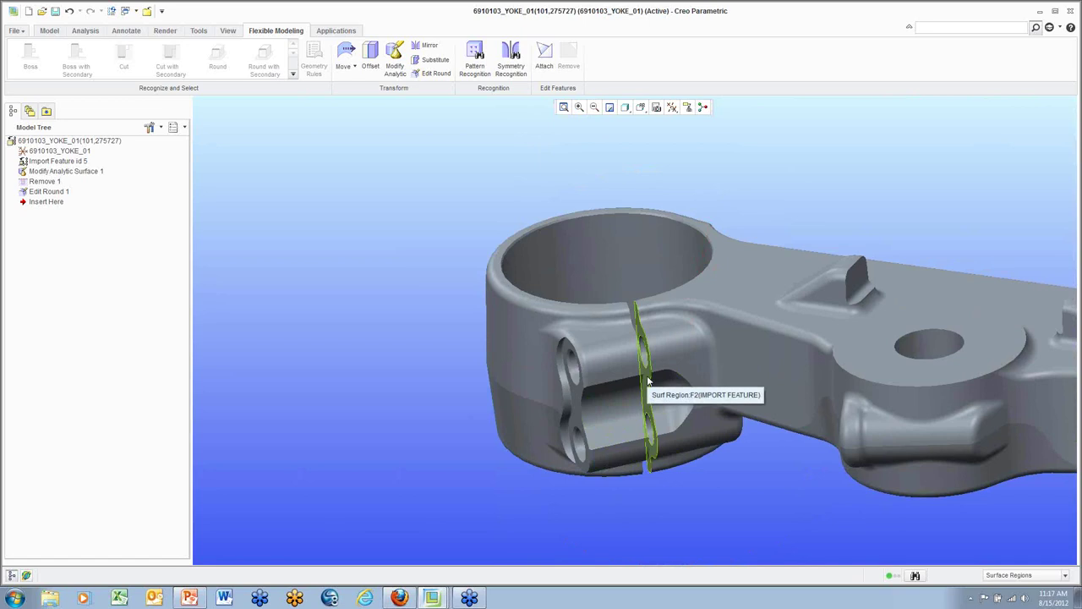
{"action": "scroll", "coordinate": [649, 382], "scroll_direction": "up", "scroll_amount": 5}
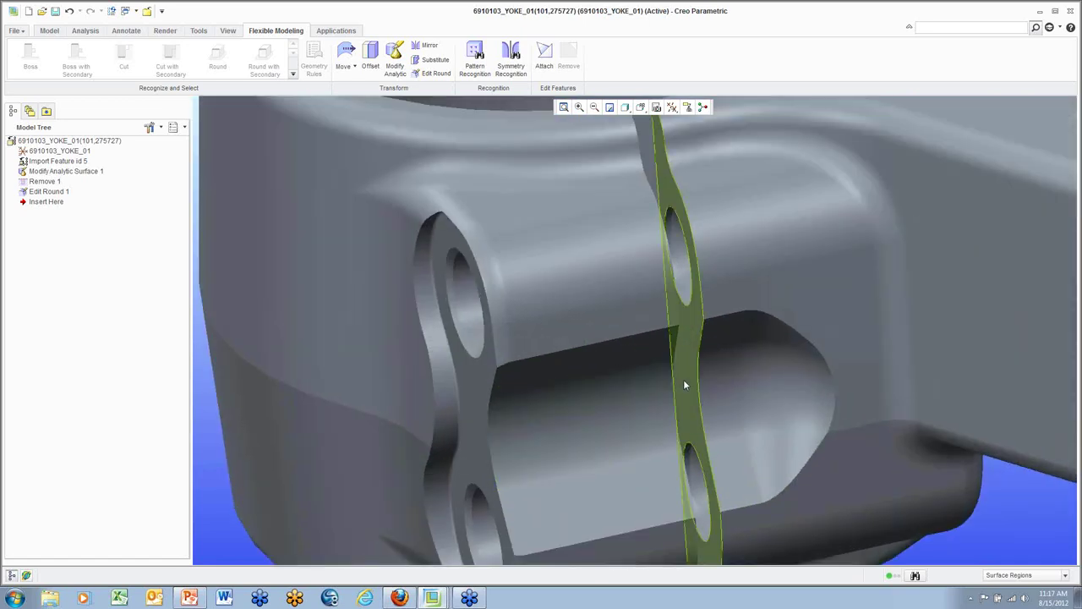
{"action": "scroll", "coordinate": [683, 379], "scroll_direction": "down", "scroll_amount": 1}
{"action": "left_click", "coordinate": [688, 385]}
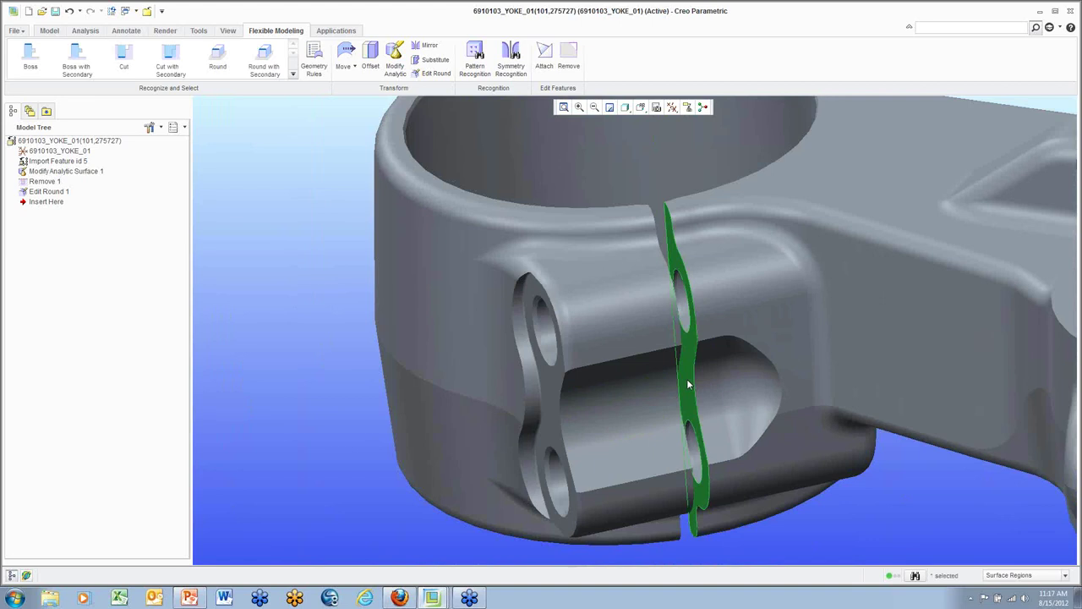
{"action": "left_click", "coordinate": [347, 54]}
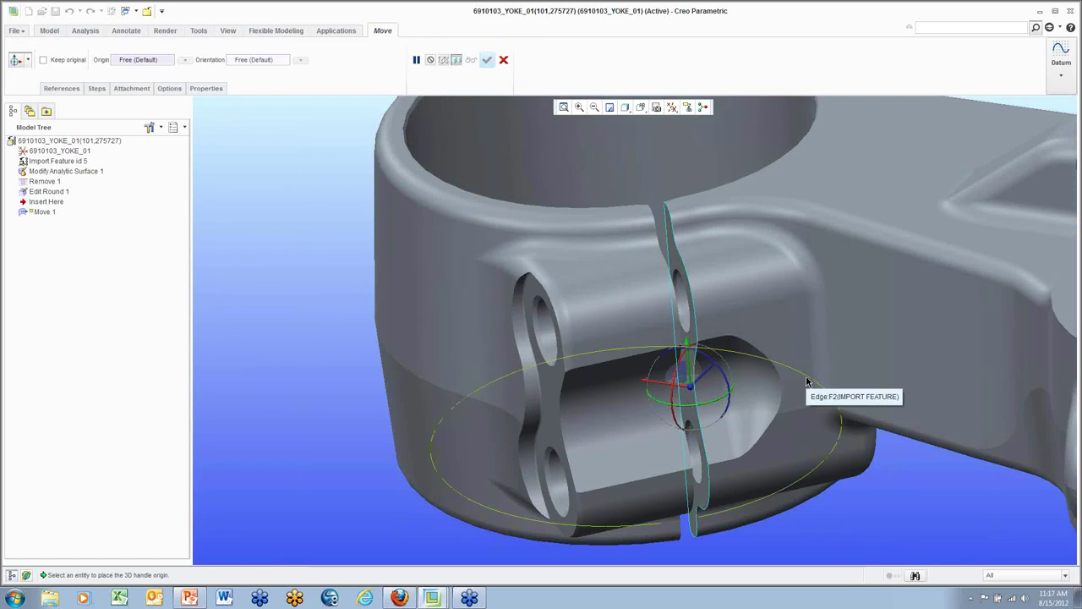
{"action": "mouse_move", "coordinate": [782, 391]}
{"action": "middle_mouse_down"}
{"action": "mouse_move", "coordinate": [783, 407]}
{"action": "mouse_move", "coordinate": [786, 372]}
{"action": "middle_mouse_up"}
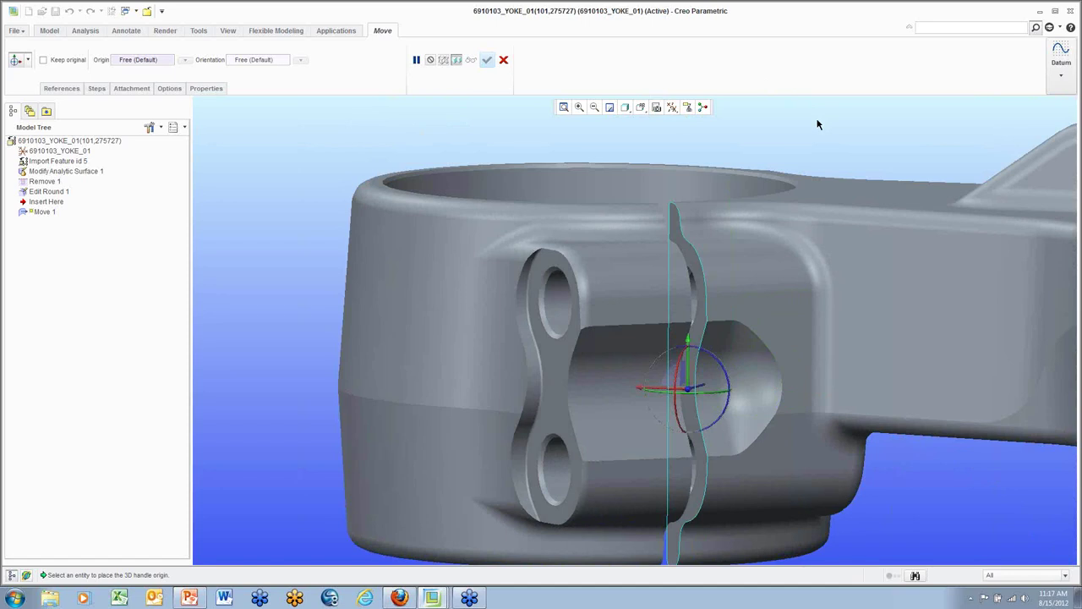
{"action": "left_click", "coordinate": [723, 325]}
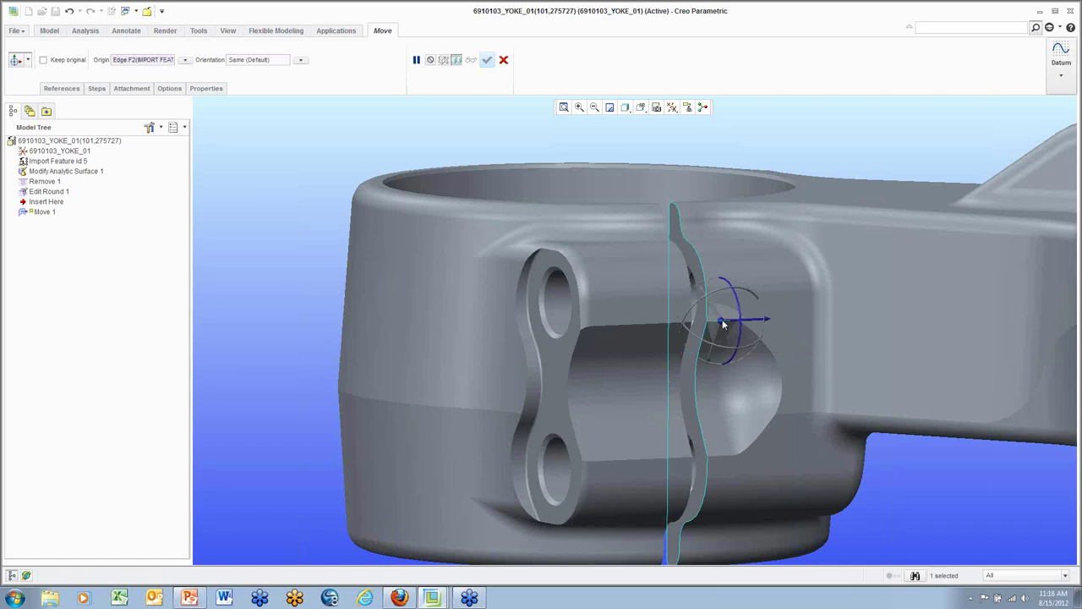
{"action": "middle_click_drag", "start_coordinate": [753, 138], "coordinate": [752, 160]}
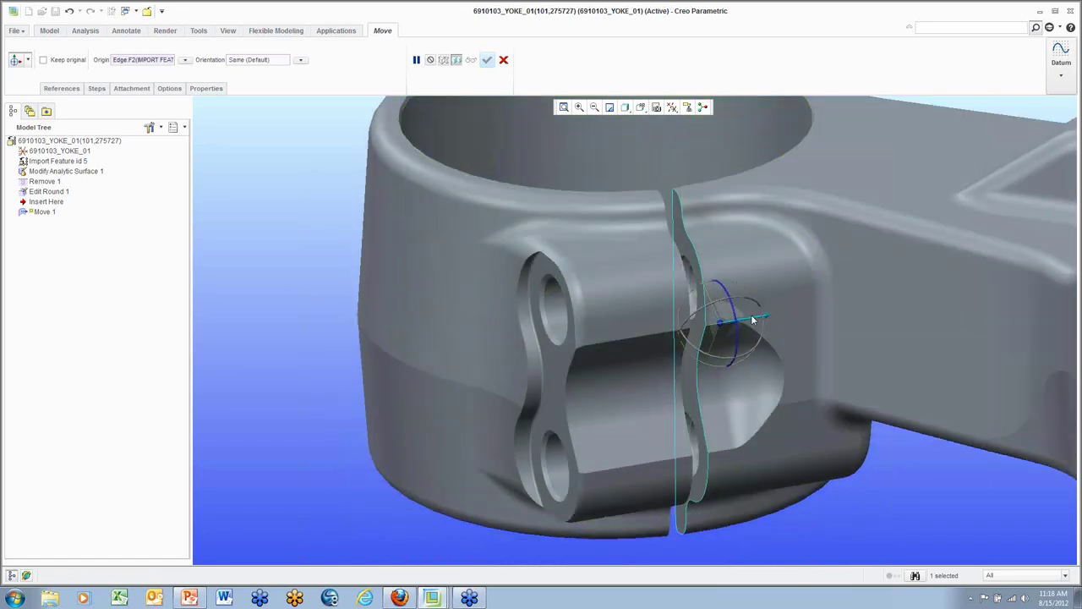
Step: Move the slot face 0.002 along the edge direction to widen the clamp slot, and apply the move
{"action": "left_click_drag", "start_coordinate": [753, 320], "coordinate": [713, 290]}
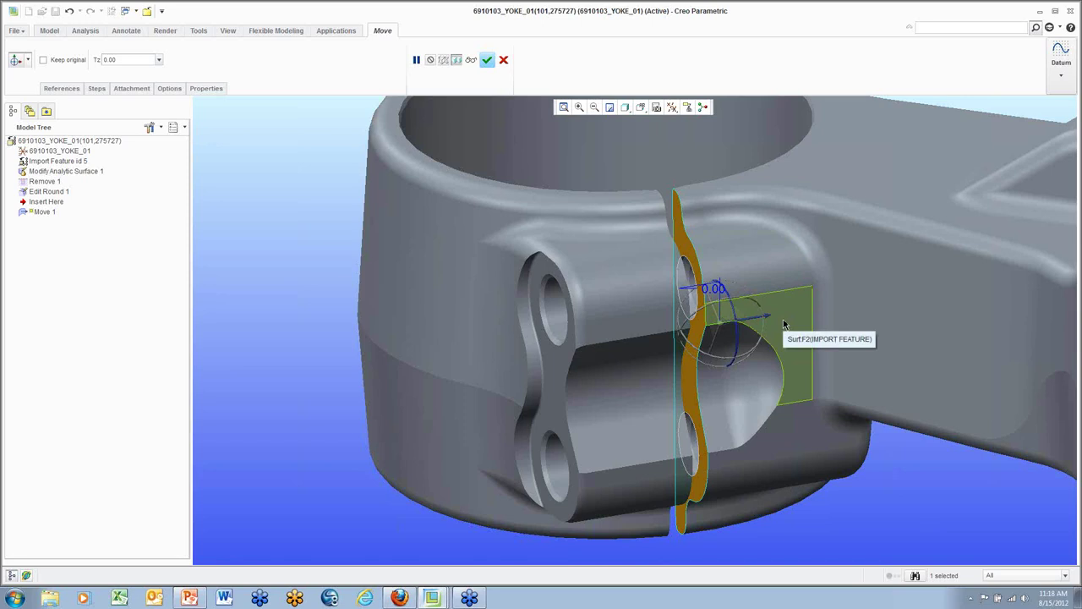
{"action": "left_click", "coordinate": [119, 58]}
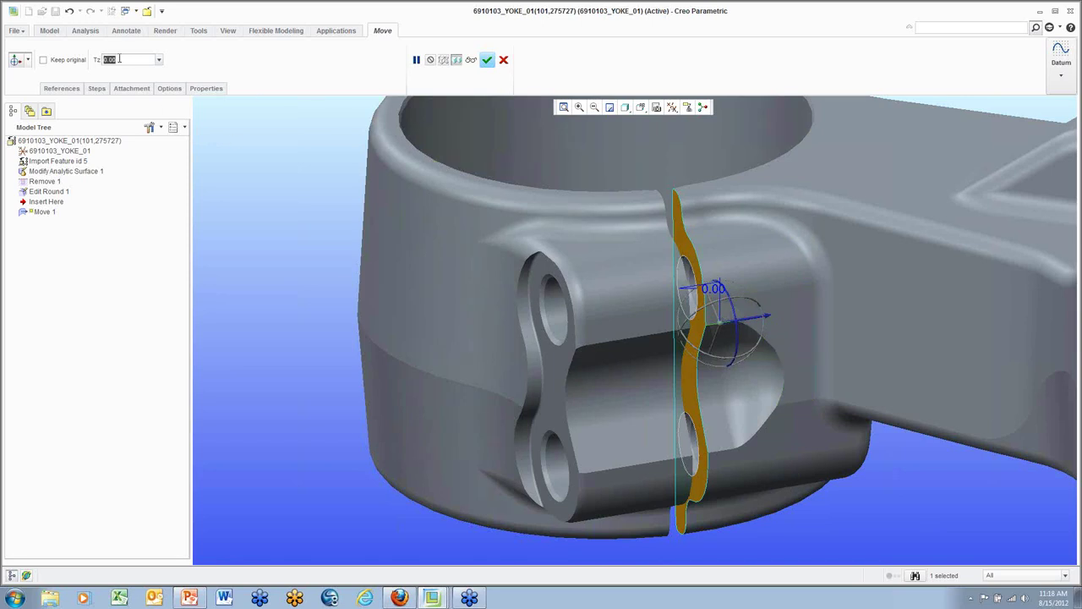
{"action": "type", "text": "2"}
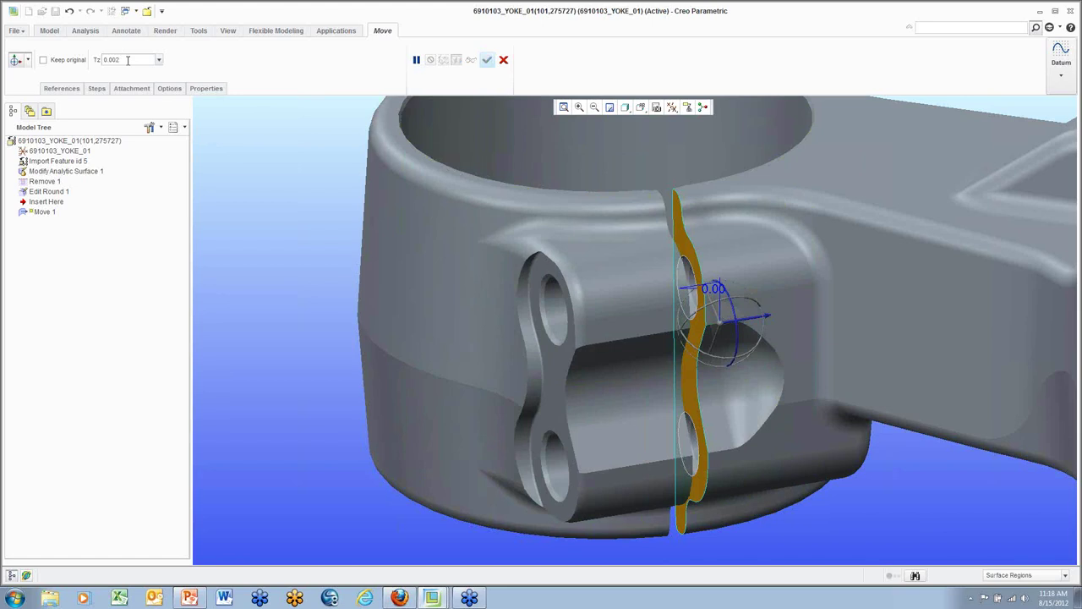
{"action": "key", "text": "Return"}
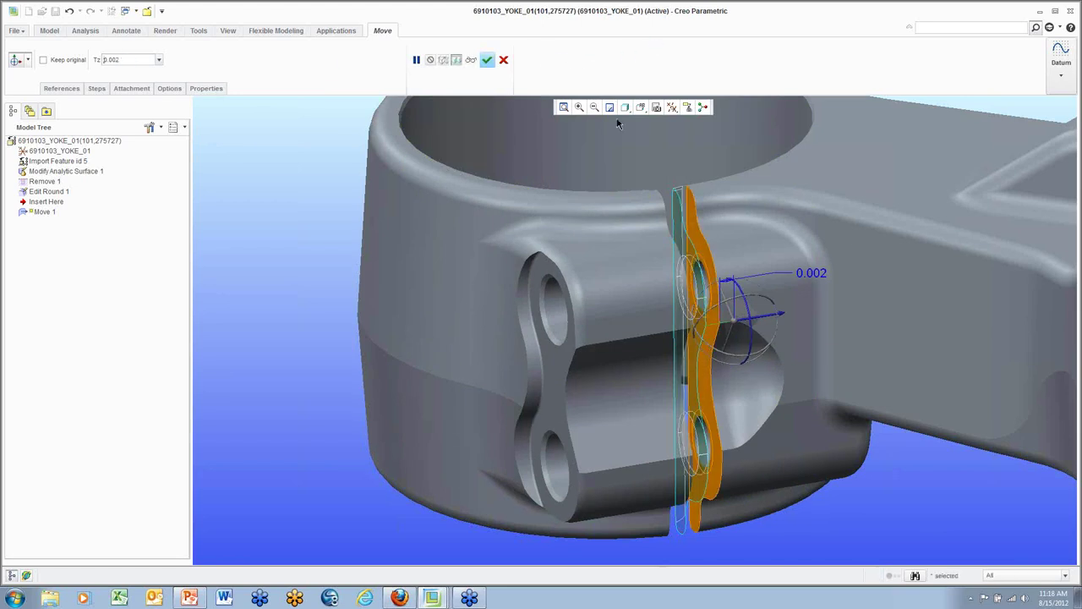
{"action": "mouse_move", "coordinate": [823, 333]}
{"action": "middle_mouse_down"}
{"action": "mouse_move", "coordinate": [807, 285]}
{"action": "mouse_move", "coordinate": [813, 270]}
{"action": "mouse_move", "coordinate": [787, 355]}
{"action": "middle_mouse_up"}
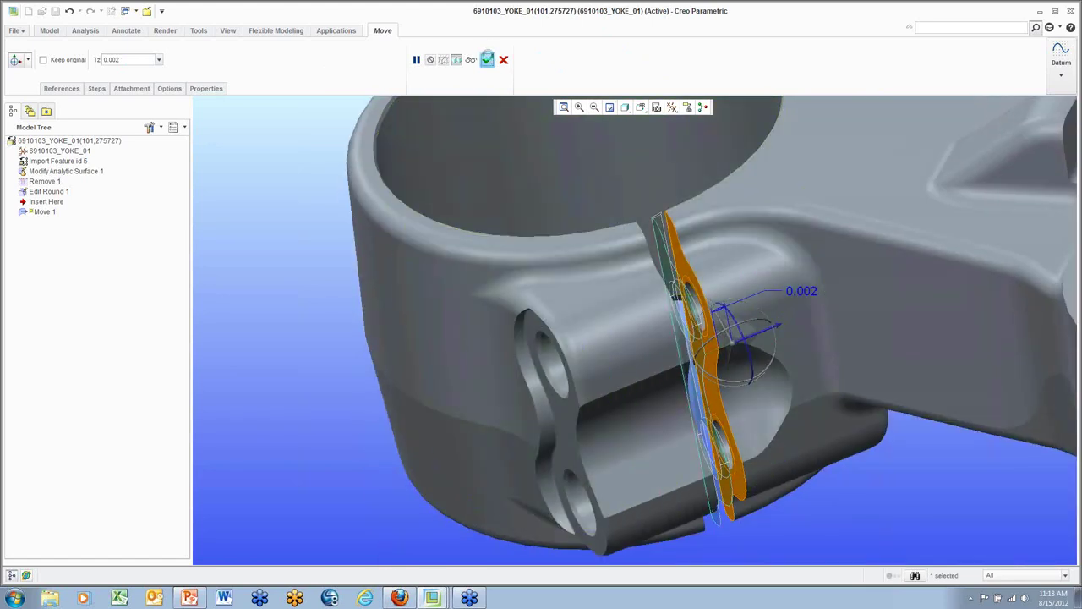
{"action": "left_click", "coordinate": [487, 59]}
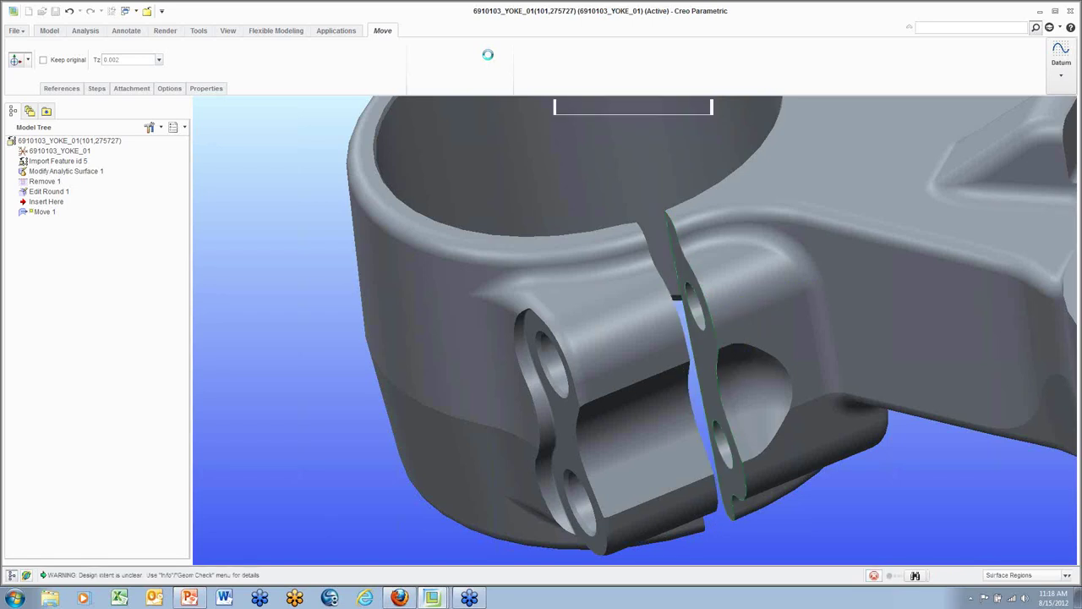
Step: Remove both segments of the narrow edge surface around the rim of the split clamp bore
{"action": "middle_click_drag", "start_coordinate": [711, 207], "coordinate": [557, 314]}
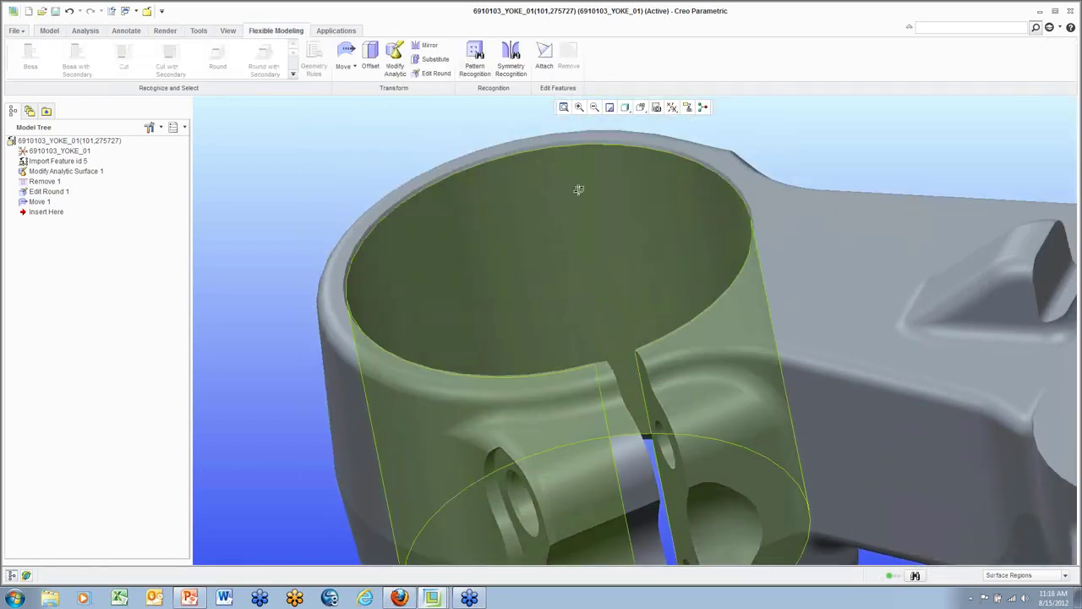
{"action": "middle_click_drag", "start_coordinate": [579, 189], "coordinate": [946, 298]}
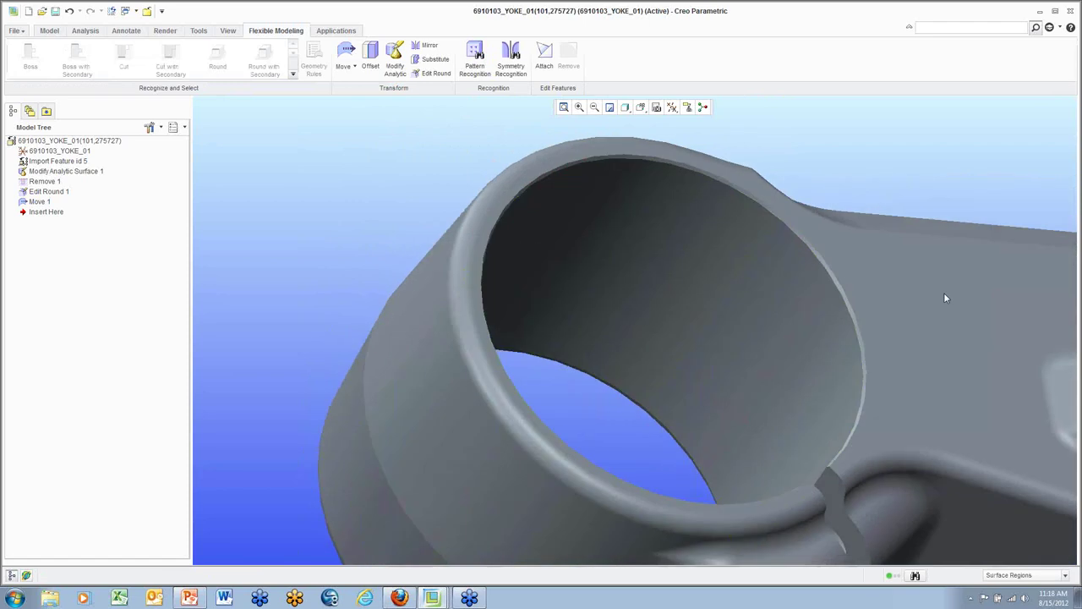
{"action": "scroll", "coordinate": [857, 342], "scroll_direction": "up", "scroll_amount": 3}
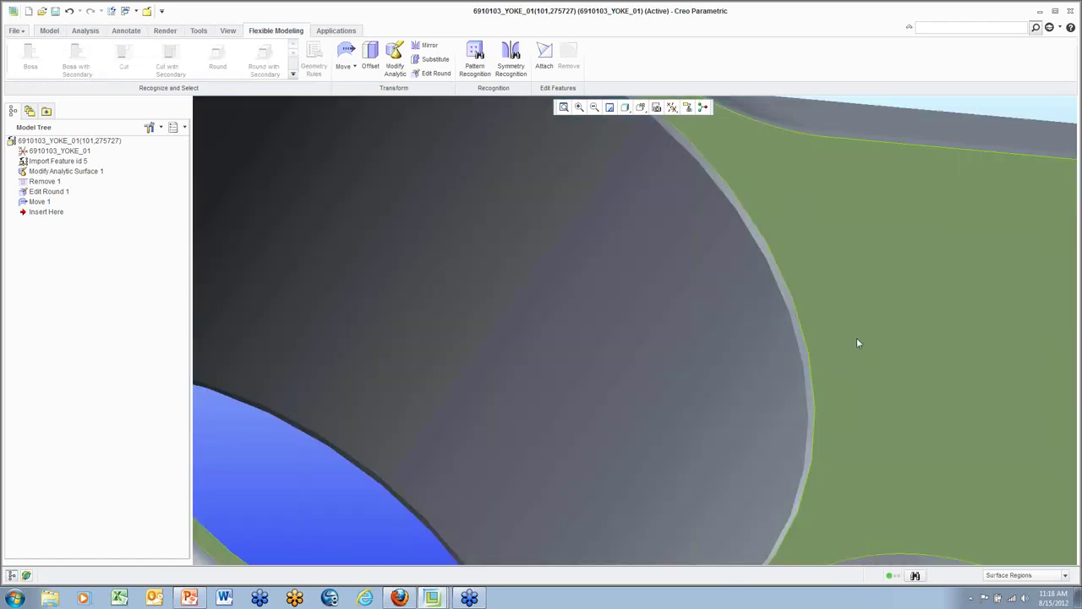
{"action": "left_click", "coordinate": [799, 330]}
{"action": "scroll", "coordinate": [762, 416], "scroll_direction": "down", "scroll_amount": 4}
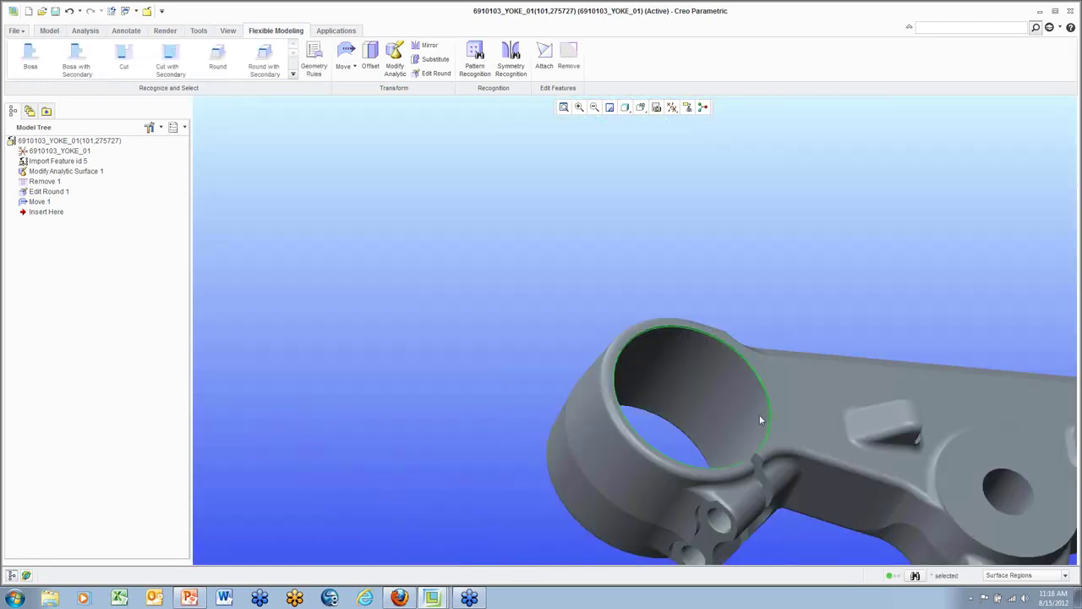
{"action": "scroll", "coordinate": [759, 415], "scroll_direction": "down", "scroll_amount": 3}
{"action": "middle_click_drag", "start_coordinate": [759, 415], "coordinate": [761, 449]}
{"action": "scroll", "coordinate": [740, 450], "scroll_direction": "up", "scroll_amount": 4}
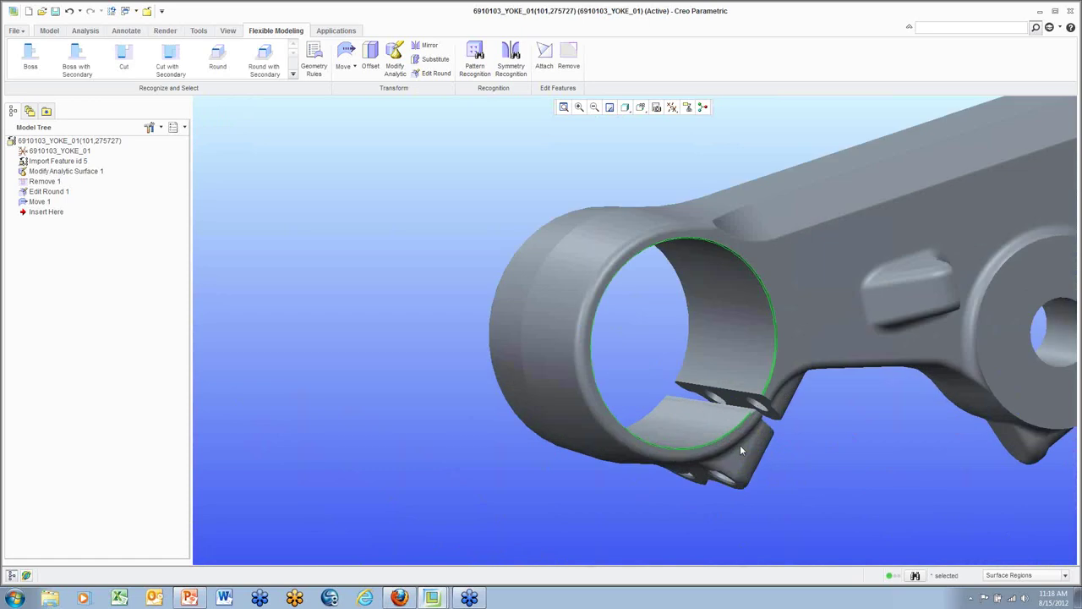
{"action": "scroll", "coordinate": [740, 450], "scroll_direction": "up", "scroll_amount": 5}
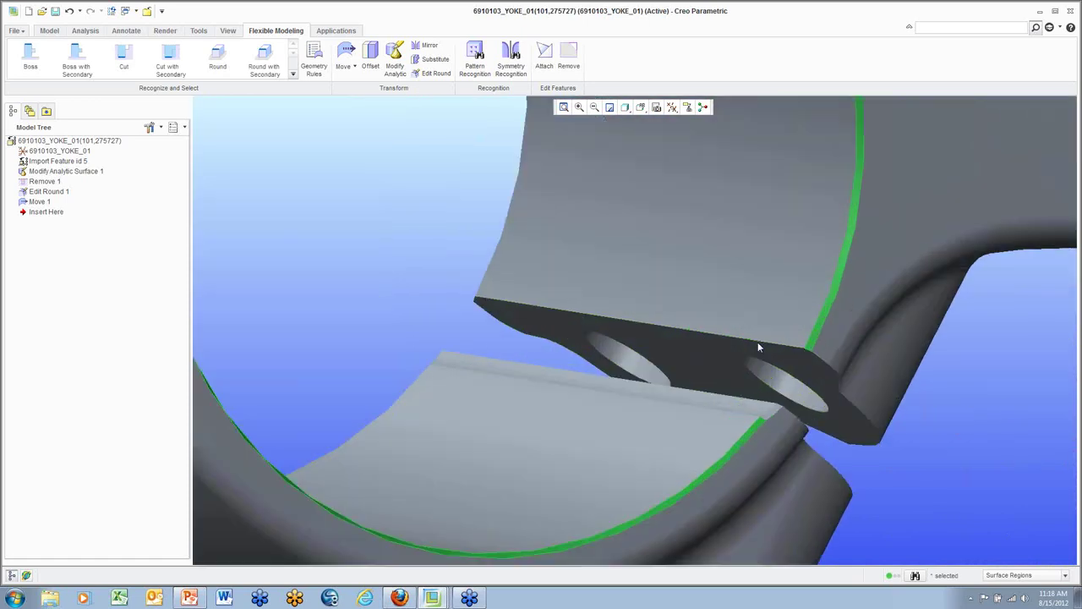
{"action": "left_click", "coordinate": [778, 411], "text": "ctrl"}
{"action": "left_click", "coordinate": [568, 57]}
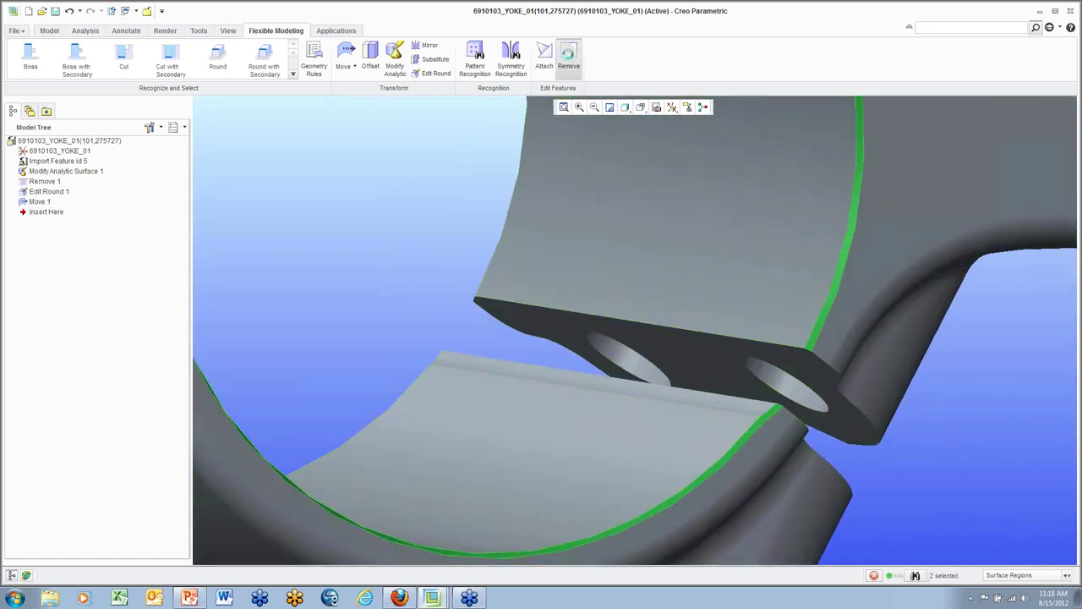
{"action": "left_click", "coordinate": [250, 62]}
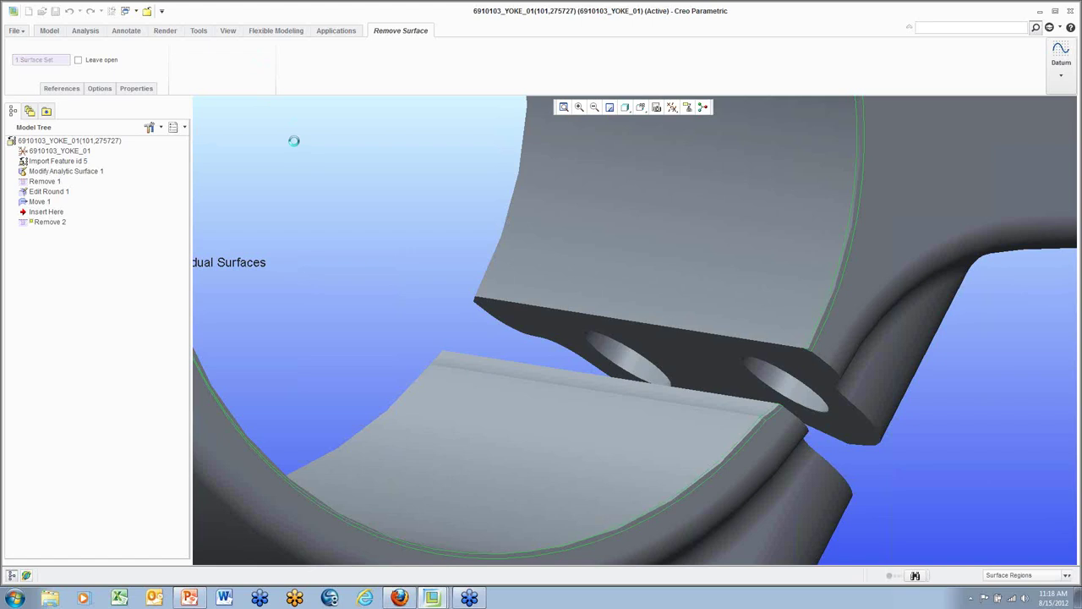
{"action": "scroll", "coordinate": [378, 232], "scroll_direction": "down", "scroll_amount": 3}
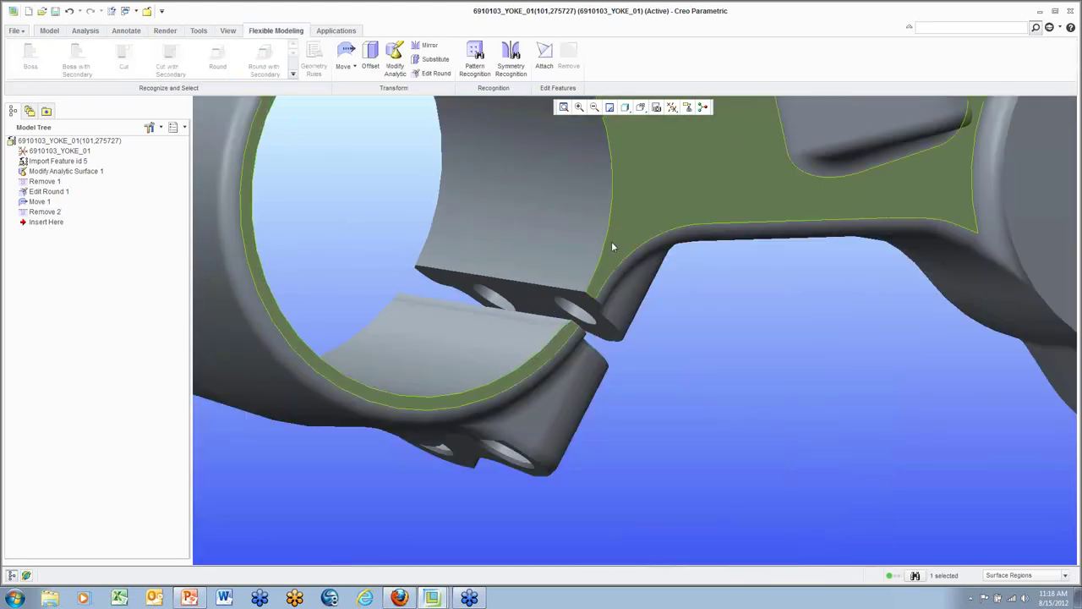
{"action": "scroll", "coordinate": [611, 241], "scroll_direction": "up", "scroll_amount": 5}
{"action": "scroll", "coordinate": [592, 257], "scroll_direction": "down", "scroll_amount": 5}
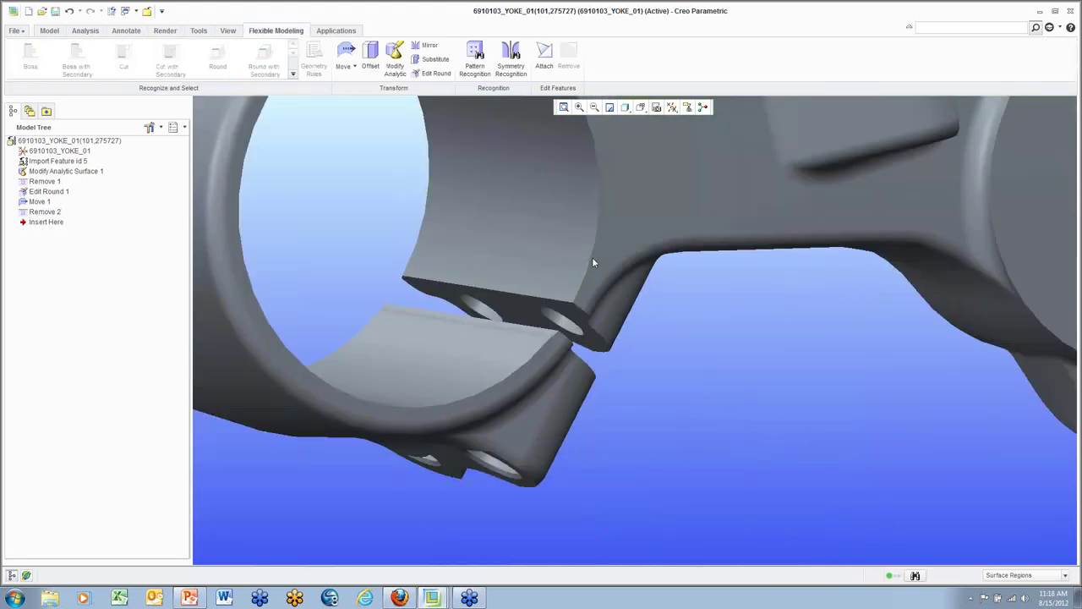
{"action": "mouse_move", "coordinate": [592, 257]}
{"action": "middle_mouse_down"}
{"action": "mouse_move", "coordinate": [535, 181]}
{"action": "mouse_move", "coordinate": [543, 166]}
{"action": "mouse_move", "coordinate": [676, 145]}
{"action": "middle_mouse_up"}
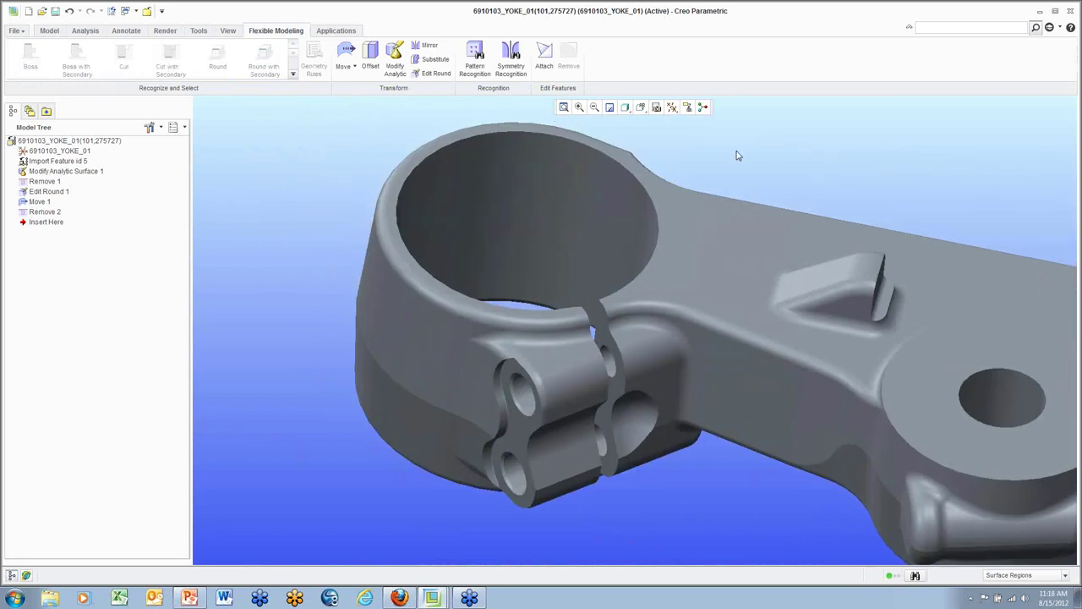
Step: Use Modify Analytic to shrink the split clamp bore's radius to about 0.021, and apply the change
{"action": "left_click", "coordinate": [604, 240]}
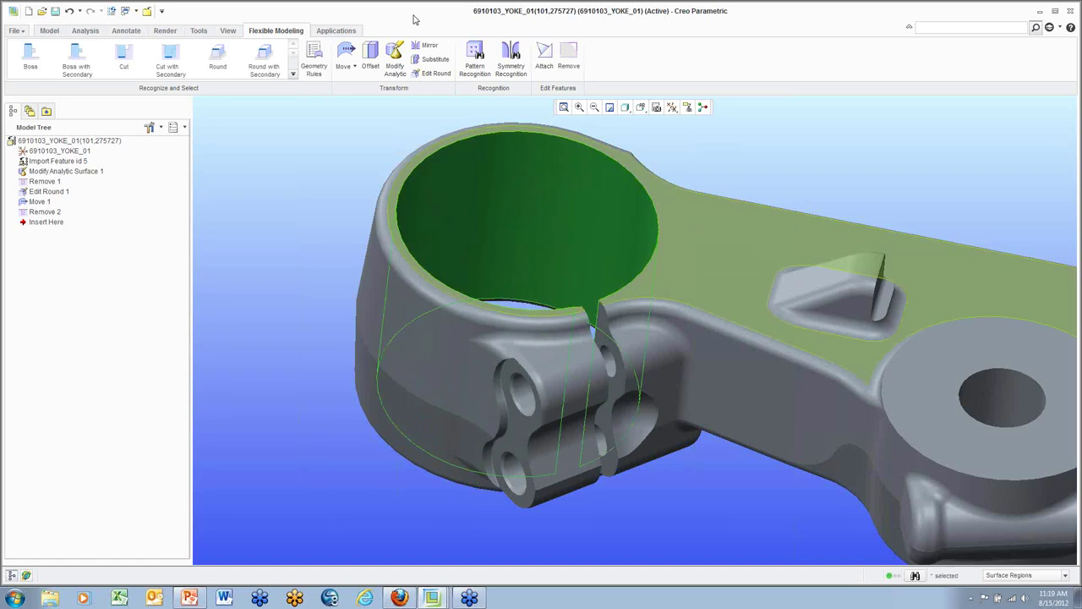
{"action": "left_click", "coordinate": [392, 56]}
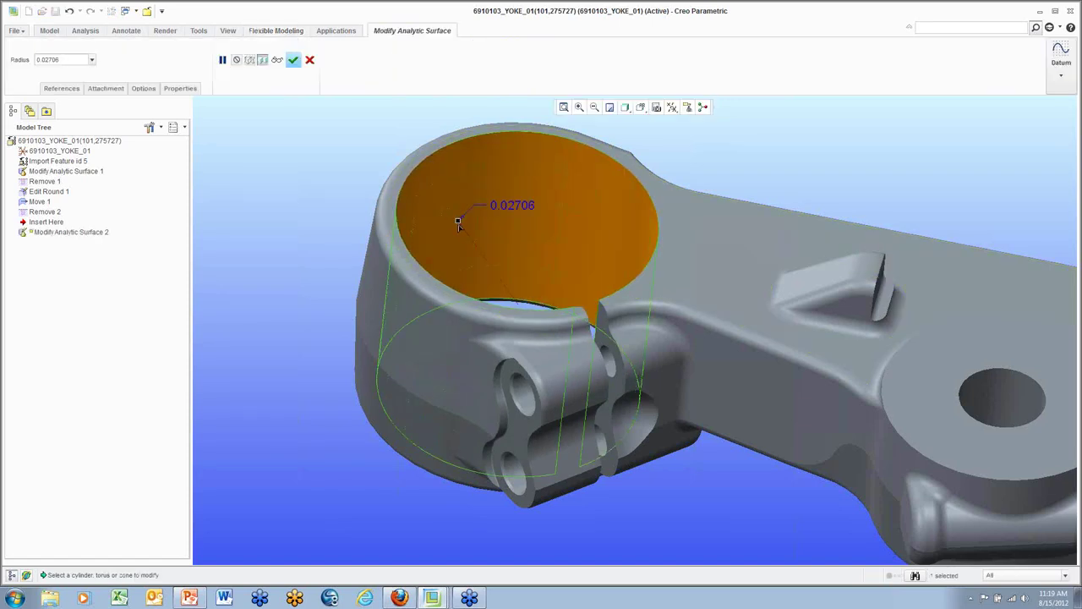
{"action": "left_click_drag", "start_coordinate": [460, 221], "coordinate": [471, 240]}
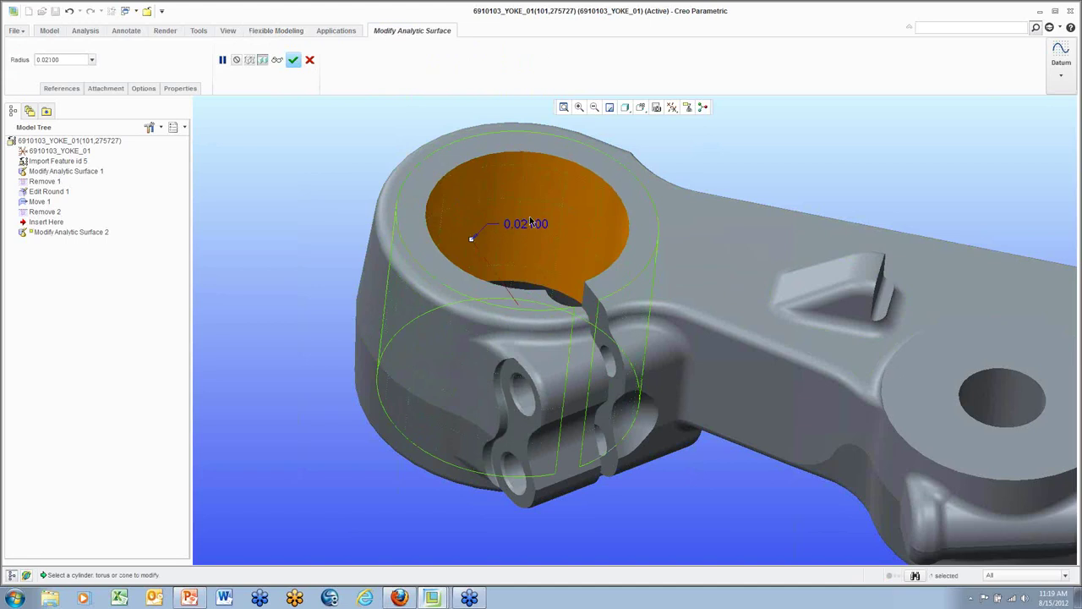
{"action": "mouse_move", "coordinate": [513, 238]}
{"action": "middle_mouse_down"}
{"action": "mouse_move", "coordinate": [518, 283]}
{"action": "mouse_move", "coordinate": [530, 263]}
{"action": "mouse_move", "coordinate": [522, 236]}
{"action": "middle_mouse_up"}
{"action": "left_click", "coordinate": [293, 59]}
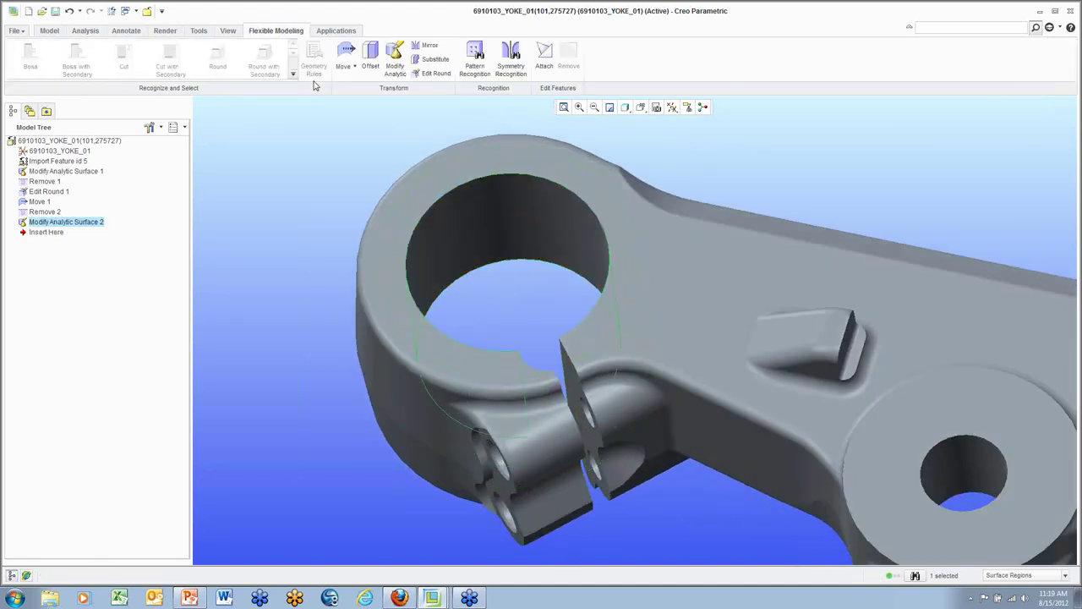
Step: Suppress the Modify Analytic Surface 2 feature that resized the split clamp bore
{"action": "middle_click_drag", "start_coordinate": [731, 155], "coordinate": [609, 358]}
{"action": "mouse_move", "coordinate": [536, 392]}
{"action": "middle_mouse_down"}
{"action": "mouse_move", "coordinate": [536, 311]}
{"action": "mouse_move", "coordinate": [502, 385]}
{"action": "middle_mouse_up"}
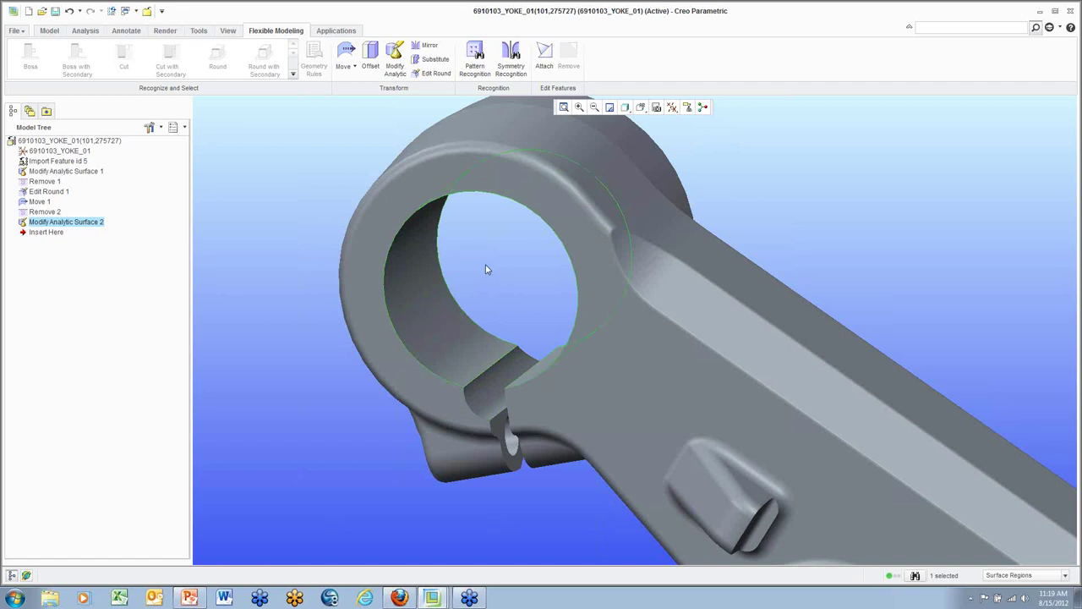
{"action": "mouse_move", "coordinate": [487, 269]}
{"action": "middle_mouse_down"}
{"action": "mouse_move", "coordinate": [494, 243]}
{"action": "mouse_move", "coordinate": [490, 256]}
{"action": "mouse_move", "coordinate": [532, 261]}
{"action": "middle_mouse_up"}
{"action": "left_click", "coordinate": [551, 265]}
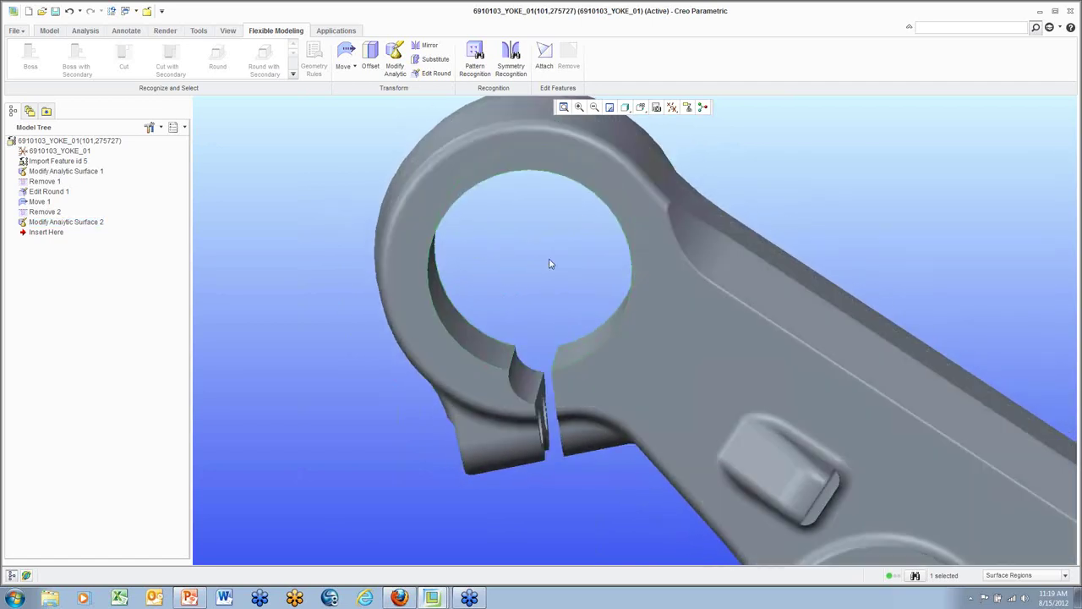
{"action": "left_click", "coordinate": [45, 222]}
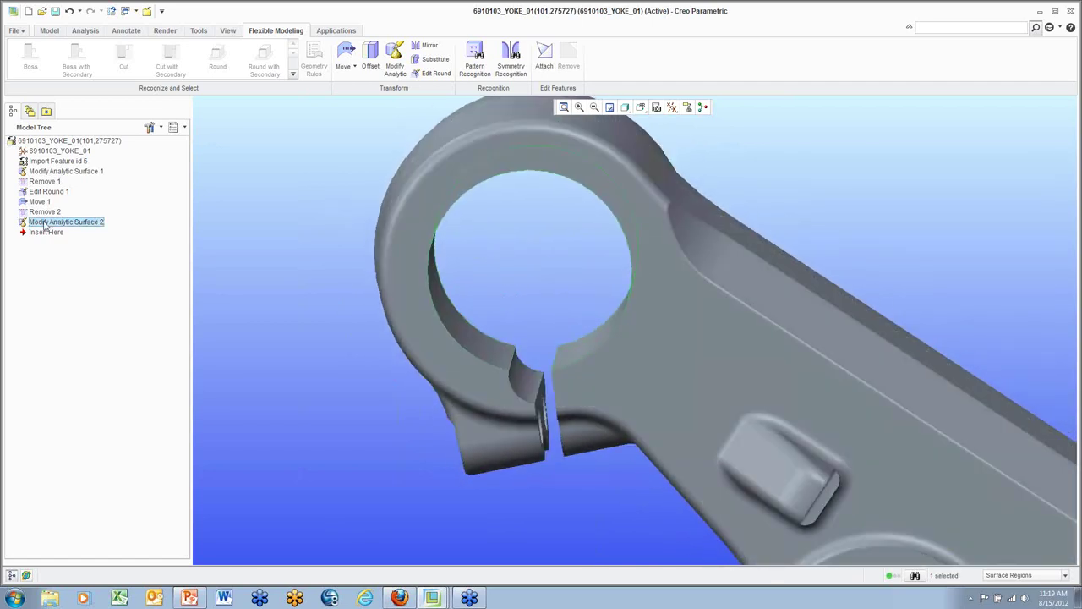
{"action": "left_click", "coordinate": [252, 236]}
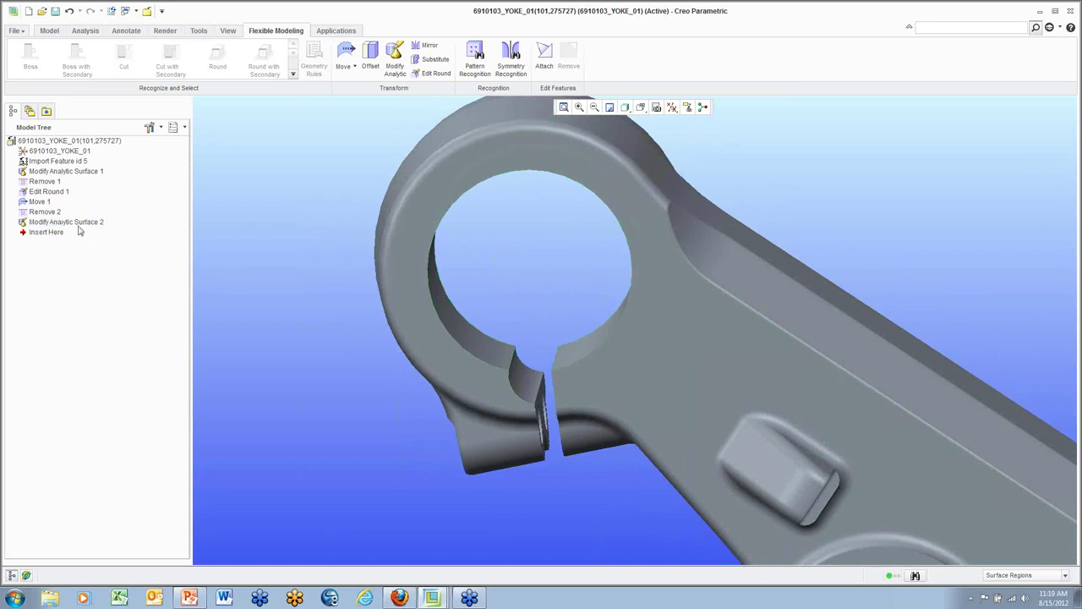
{"action": "left_click", "coordinate": [82, 221]}
{"action": "right_click", "coordinate": [81, 222]}
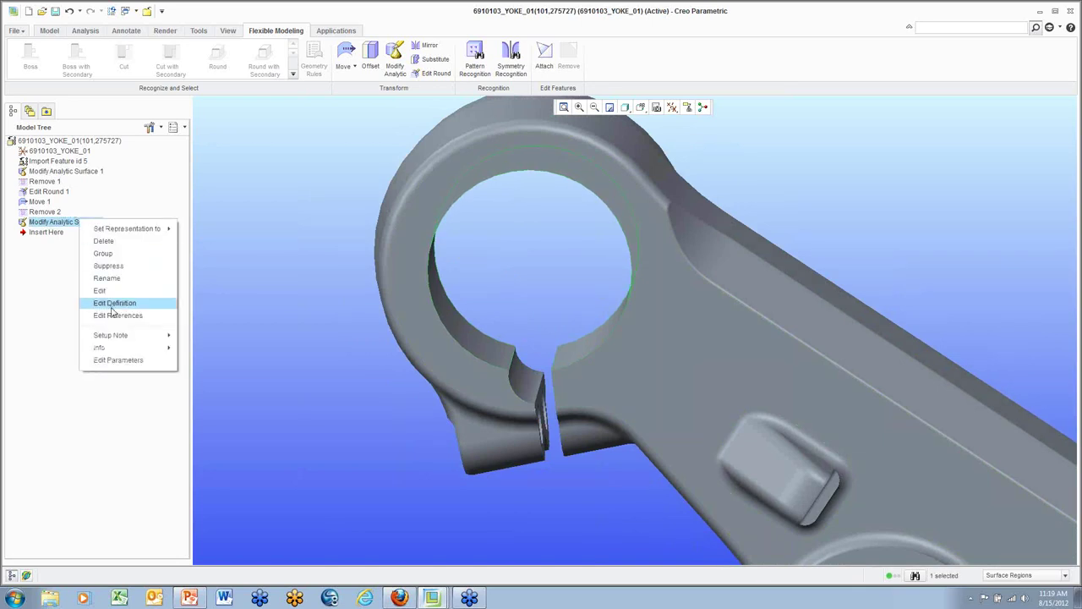
{"action": "left_click", "coordinate": [109, 265]}
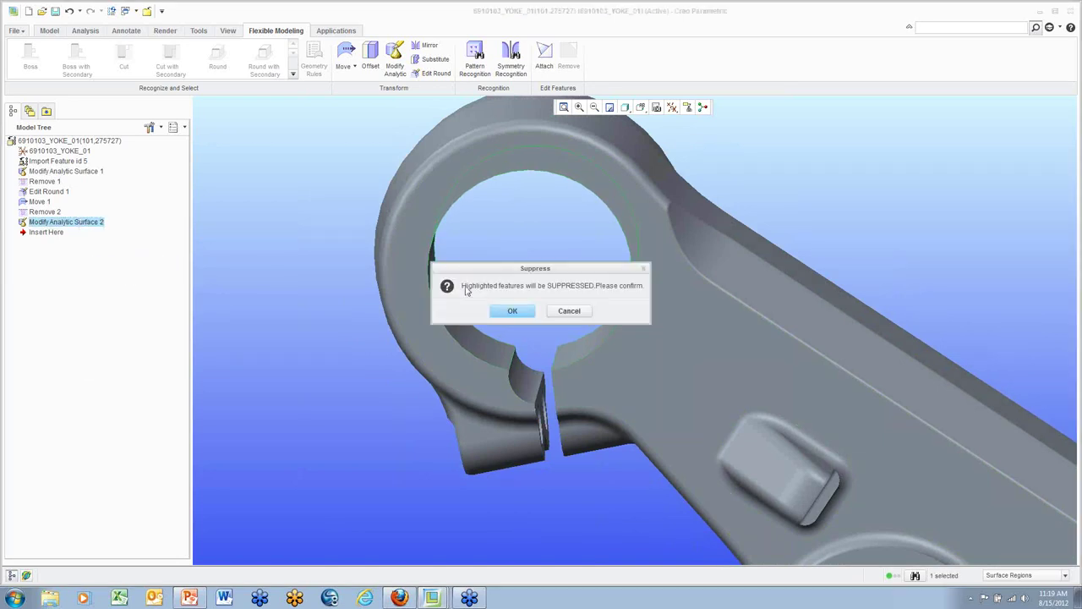
{"action": "left_click", "coordinate": [510, 311]}
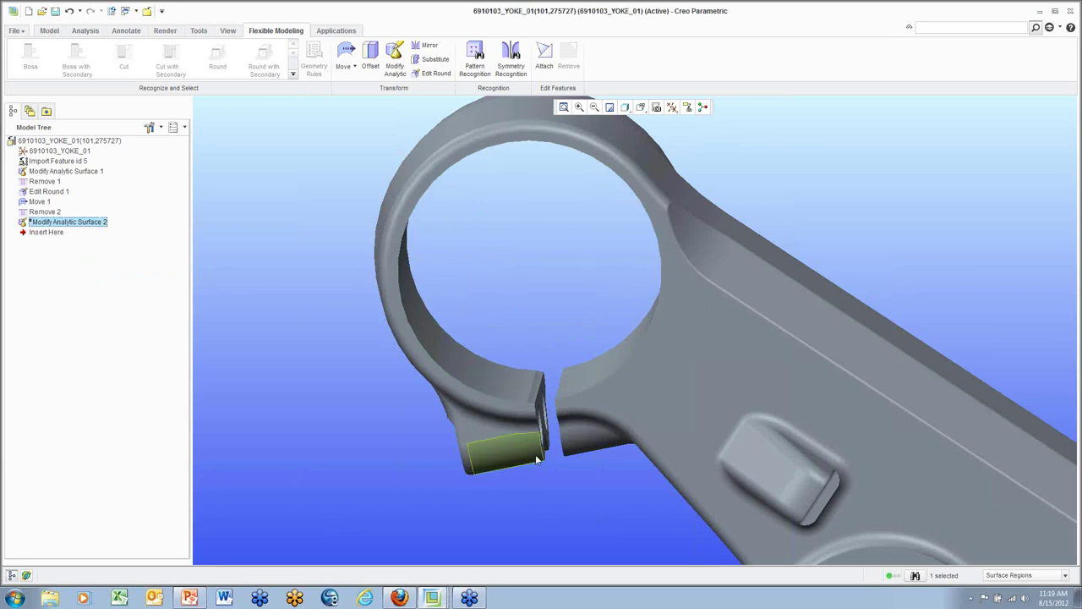
Step: Remove the narrow sliver surface where the bore wall meets the clamp slot on the bolt lug side
{"action": "scroll", "coordinate": [536, 459], "scroll_direction": "up", "scroll_amount": 5}
{"action": "left_click", "coordinate": [532, 242]}
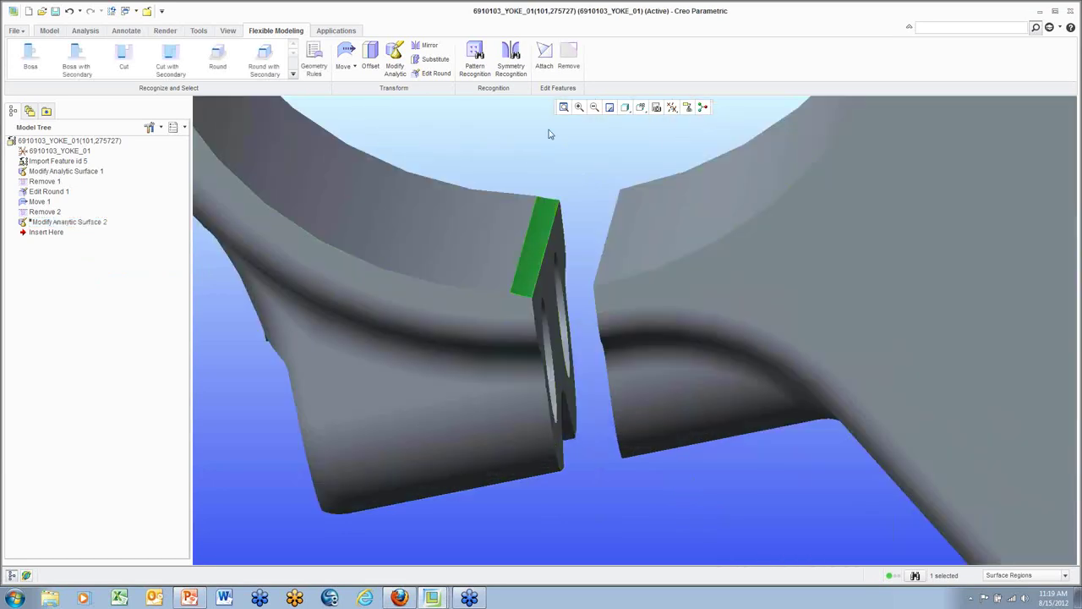
{"action": "left_click", "coordinate": [569, 52]}
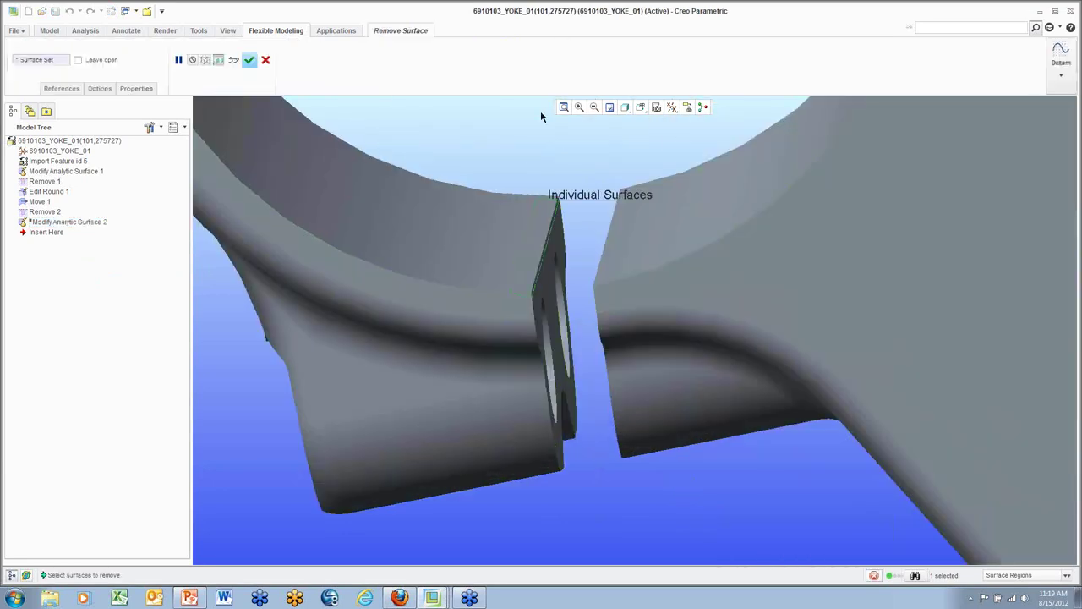
{"action": "middle_click", "coordinate": [553, 157]}
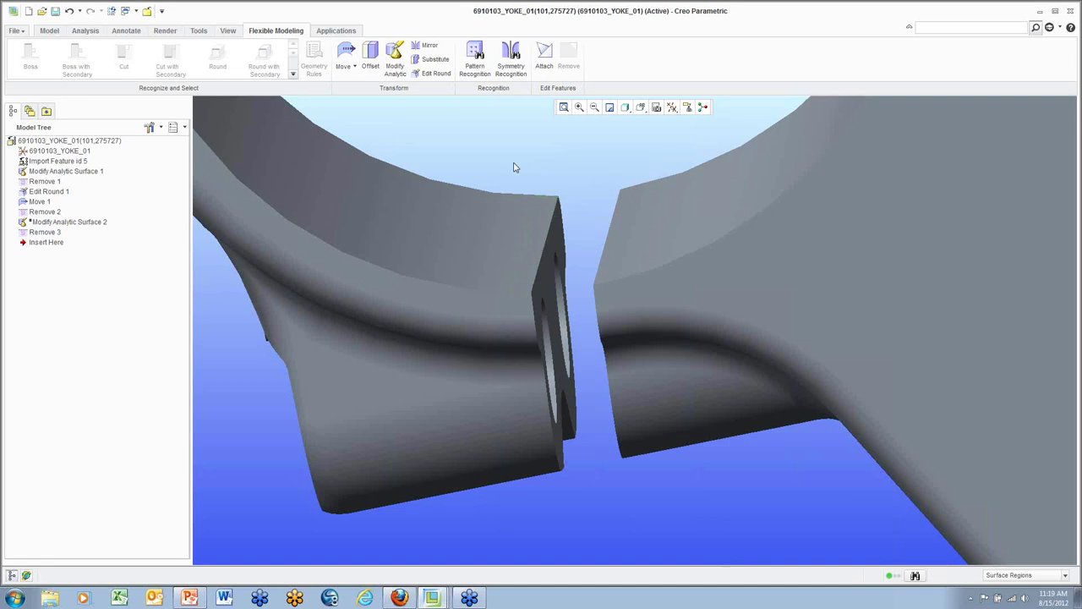
Step: Resume the suppressed Modify Analytic Surface 2 feature and clear the selection
{"action": "right_click", "coordinate": [40, 222]}
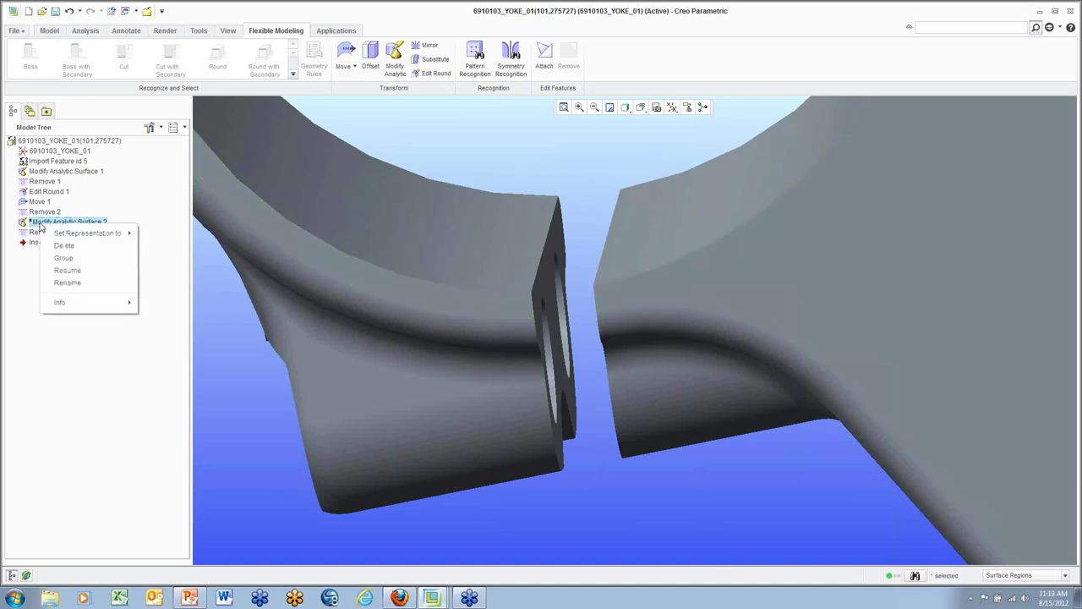
{"action": "left_click", "coordinate": [67, 269]}
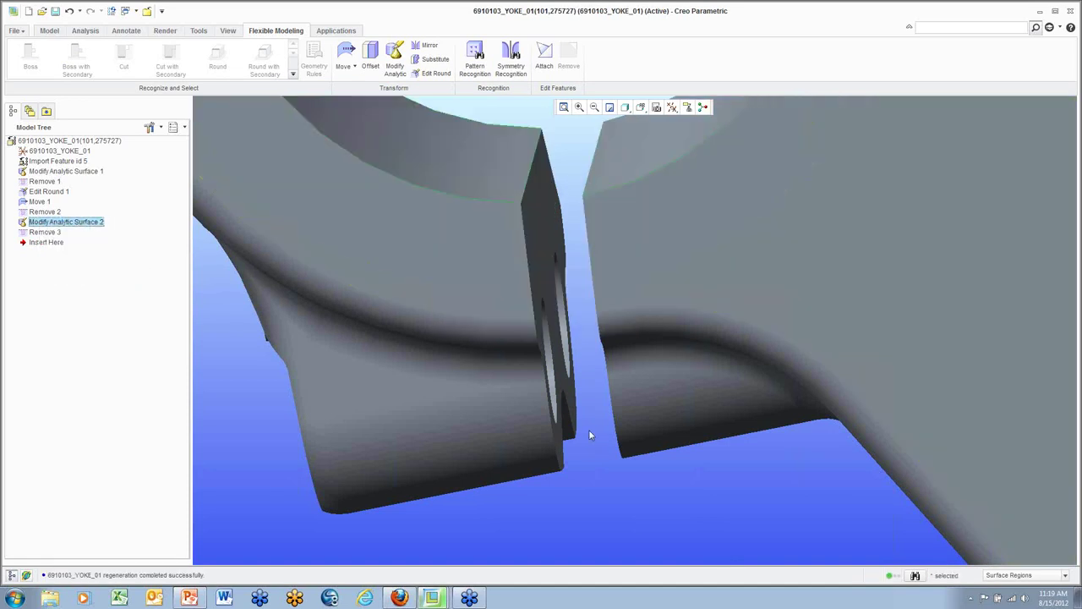
{"action": "left_click", "coordinate": [589, 464]}
{"action": "scroll", "coordinate": [586, 463], "scroll_direction": "up", "scroll_amount": 6}
{"action": "mouse_move", "coordinate": [569, 319]}
{"action": "middle_mouse_down"}
{"action": "mouse_move", "coordinate": [577, 241]}
{"action": "mouse_move", "coordinate": [586, 273]}
{"action": "middle_mouse_up"}
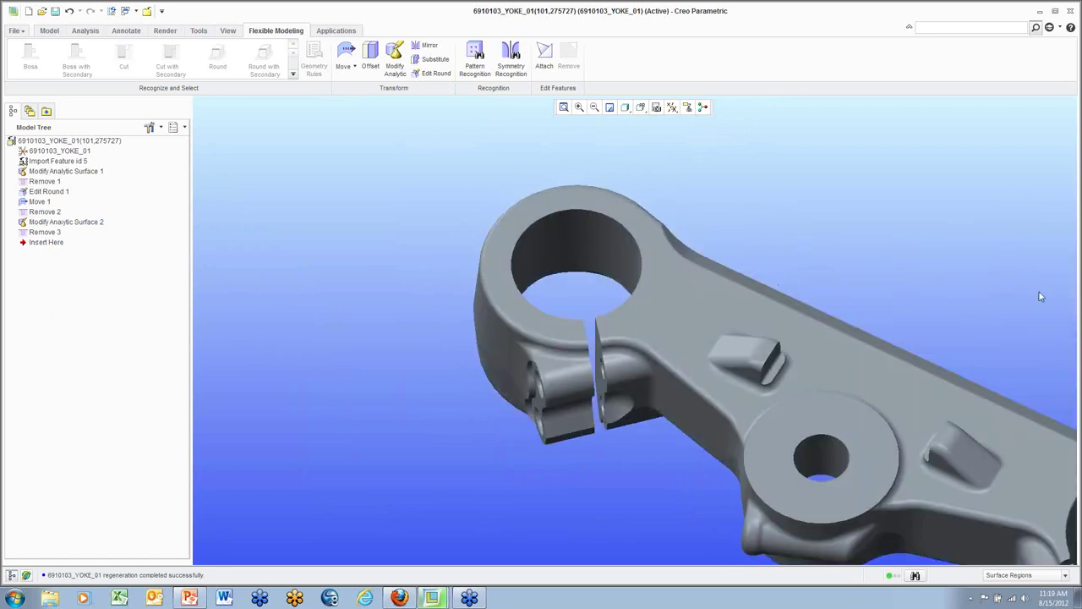
Step: Start an Offset of the recessed ring face around the central bore on the yoke's pocketed side, sinking it about 0.01
{"action": "middle_click_drag", "start_coordinate": [909, 234], "coordinate": [641, 192], "text": "shift"}
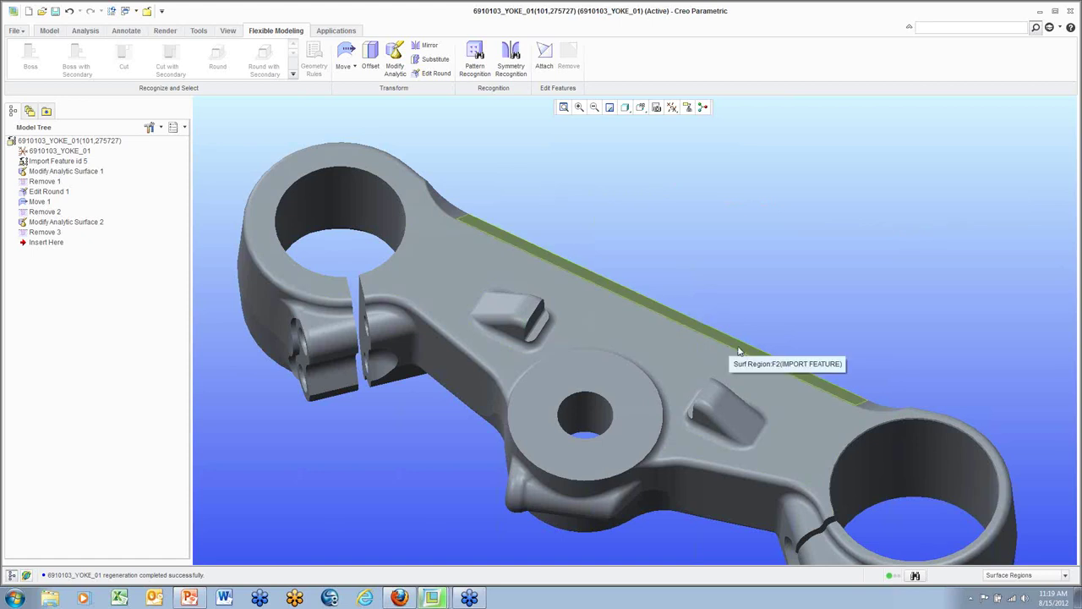
{"action": "middle_click_drag", "start_coordinate": [812, 309], "coordinate": [735, 184]}
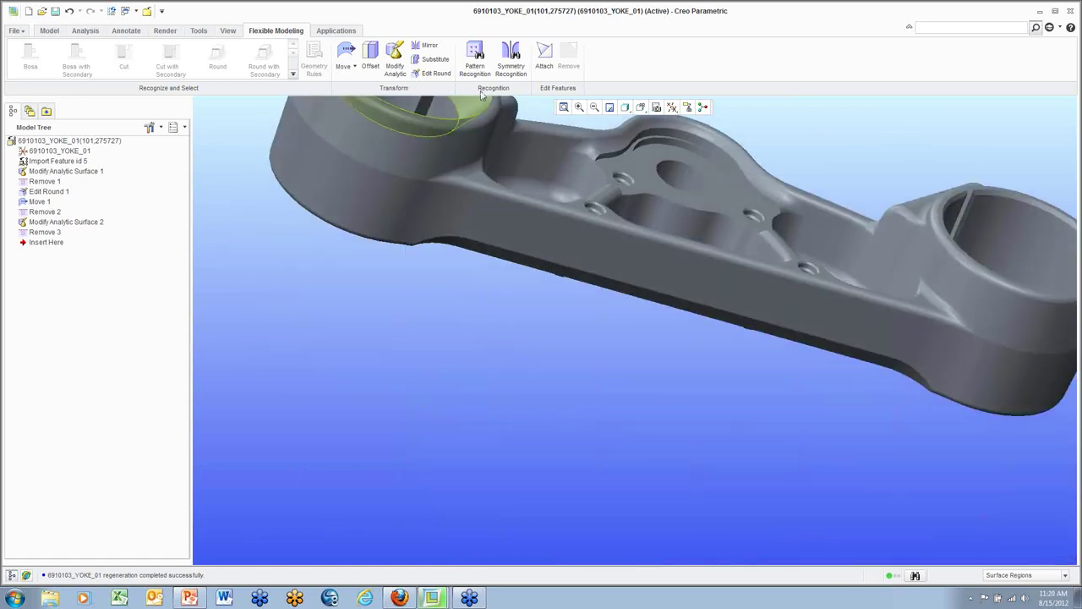
{"action": "middle_click_drag", "start_coordinate": [821, 160], "coordinate": [766, 302], "text": "shift"}
{"action": "middle_click_drag", "start_coordinate": [717, 338], "coordinate": [693, 317]}
{"action": "left_click", "coordinate": [688, 300]}
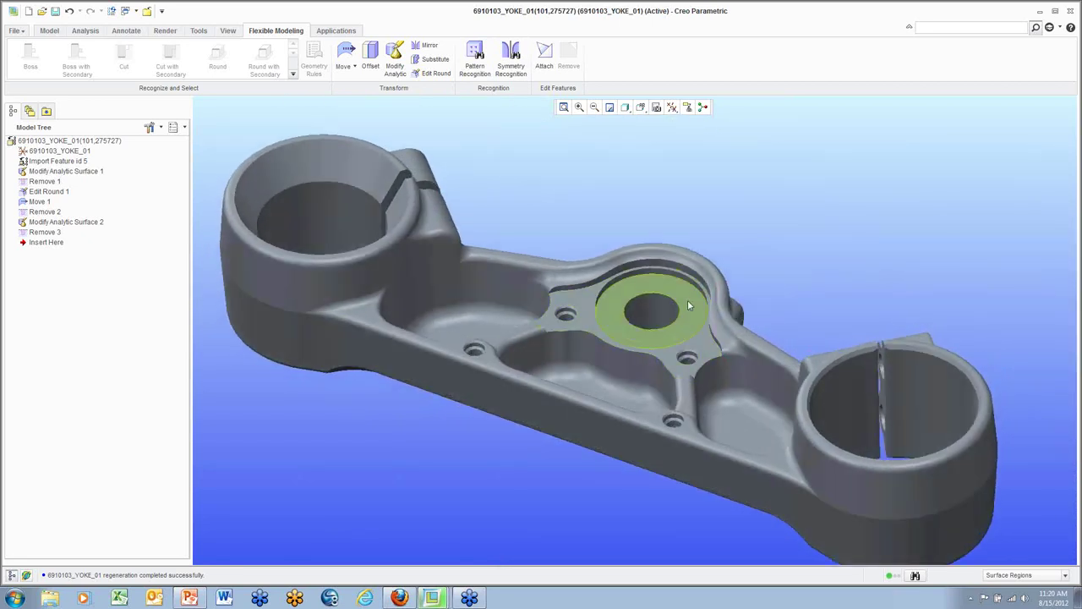
{"action": "scroll", "coordinate": [688, 296], "scroll_direction": "down", "scroll_amount": 5}
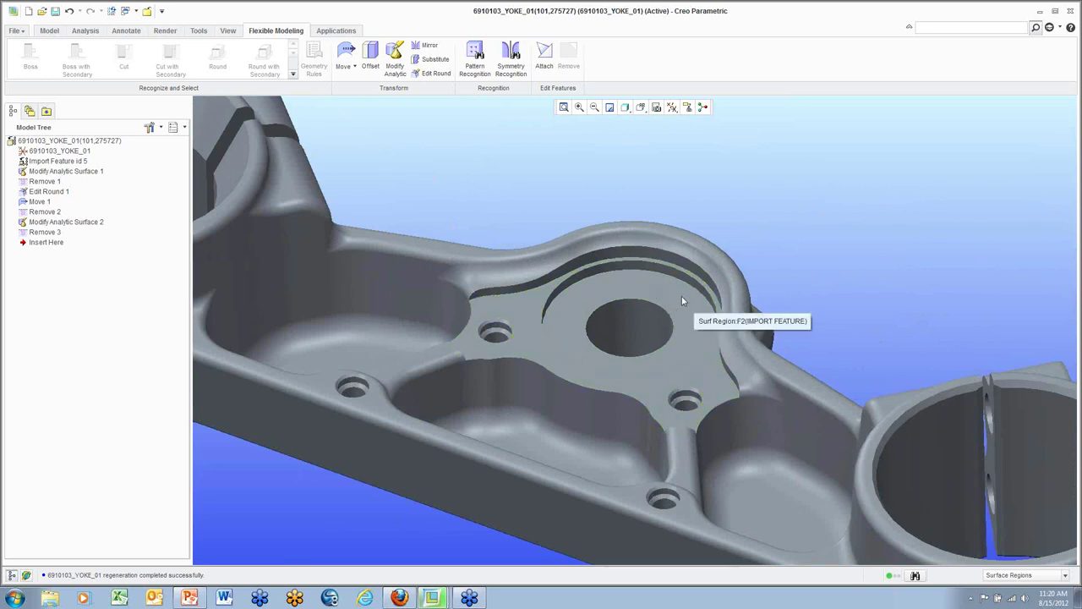
{"action": "left_click", "coordinate": [605, 282]}
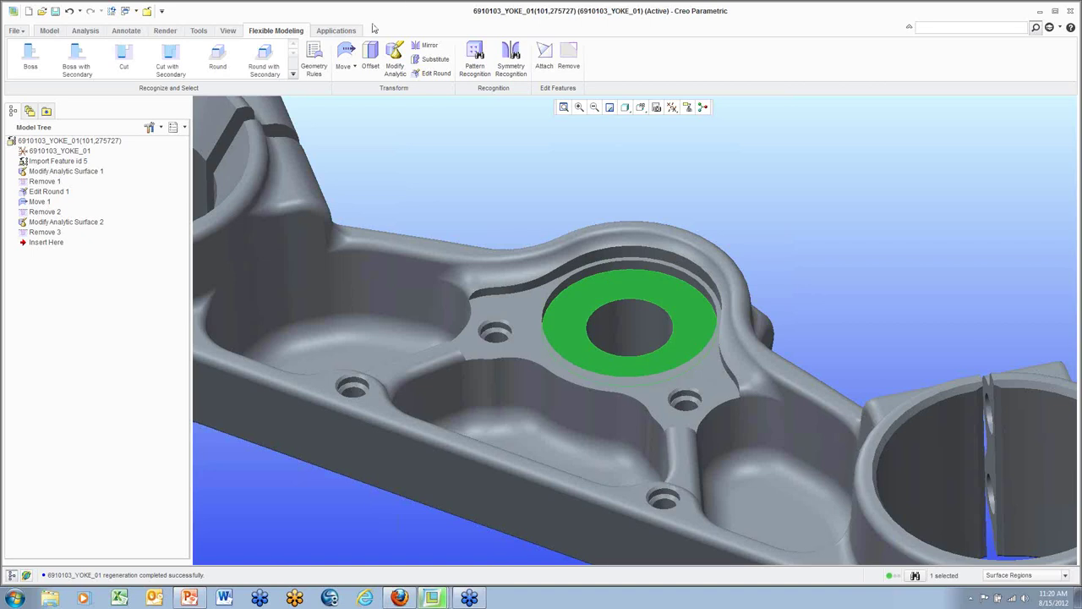
{"action": "left_click", "coordinate": [370, 55]}
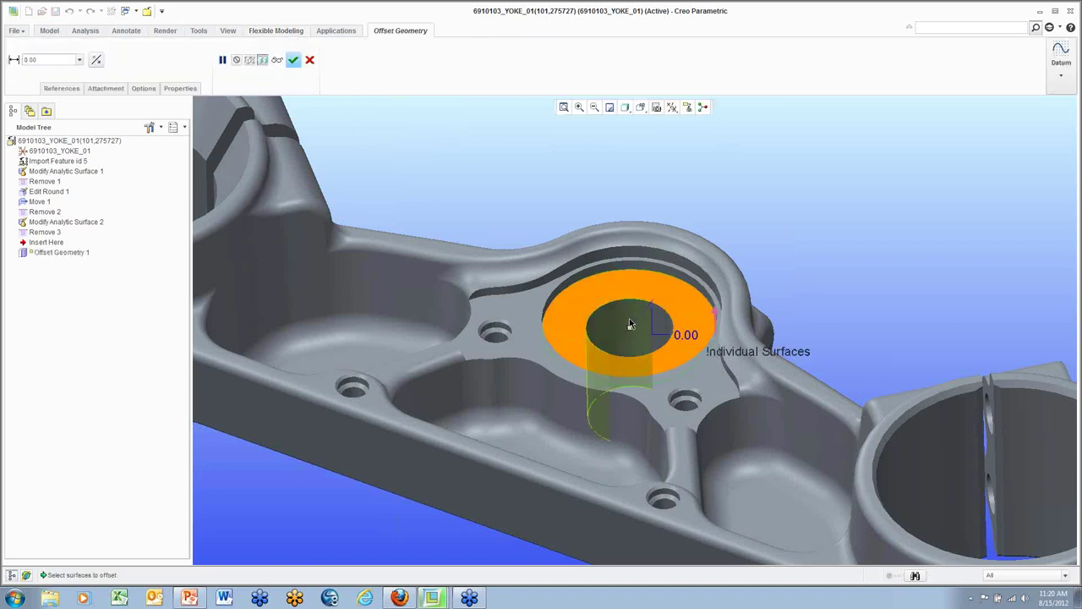
{"action": "left_click_drag", "start_coordinate": [629, 327], "coordinate": [632, 362]}
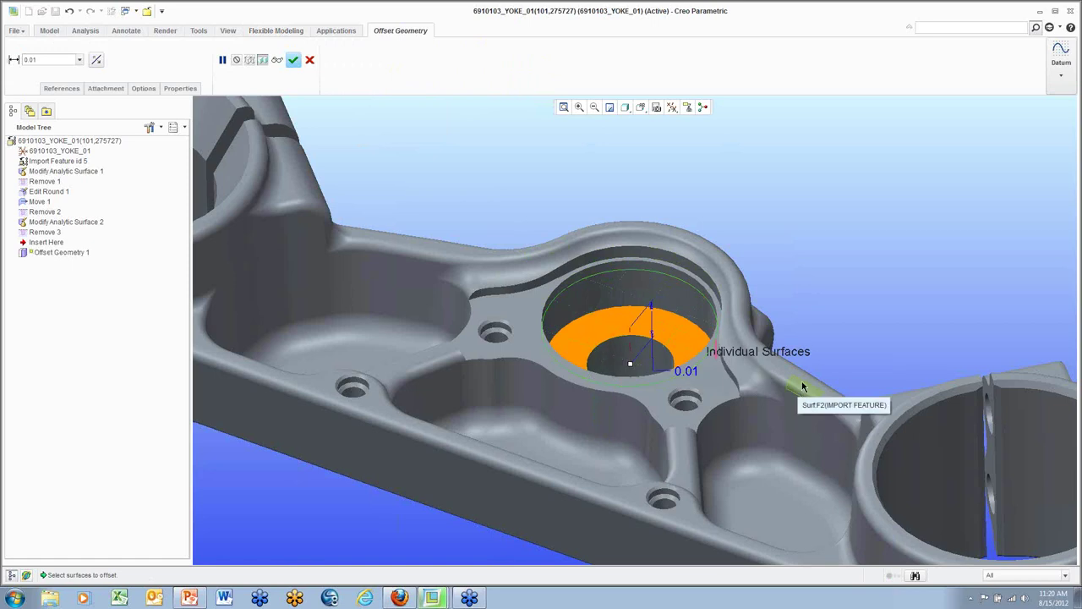
Step: Set the ring face's offset distance to 0.005, apply the offset and clear the selection
{"action": "double_click", "coordinate": [41, 61]}
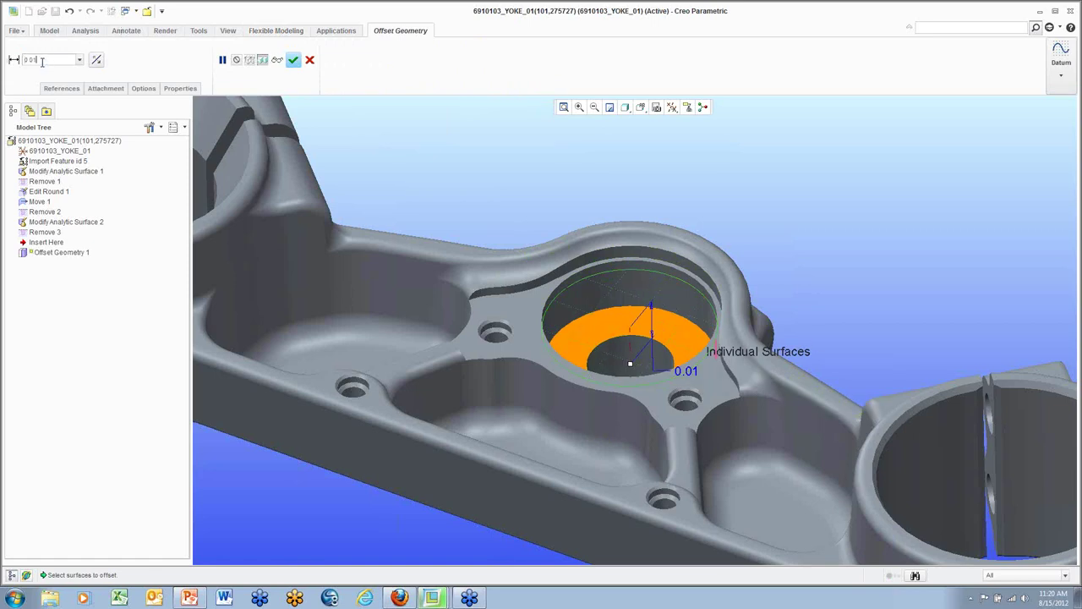
{"action": "type", "text": "0.005"}
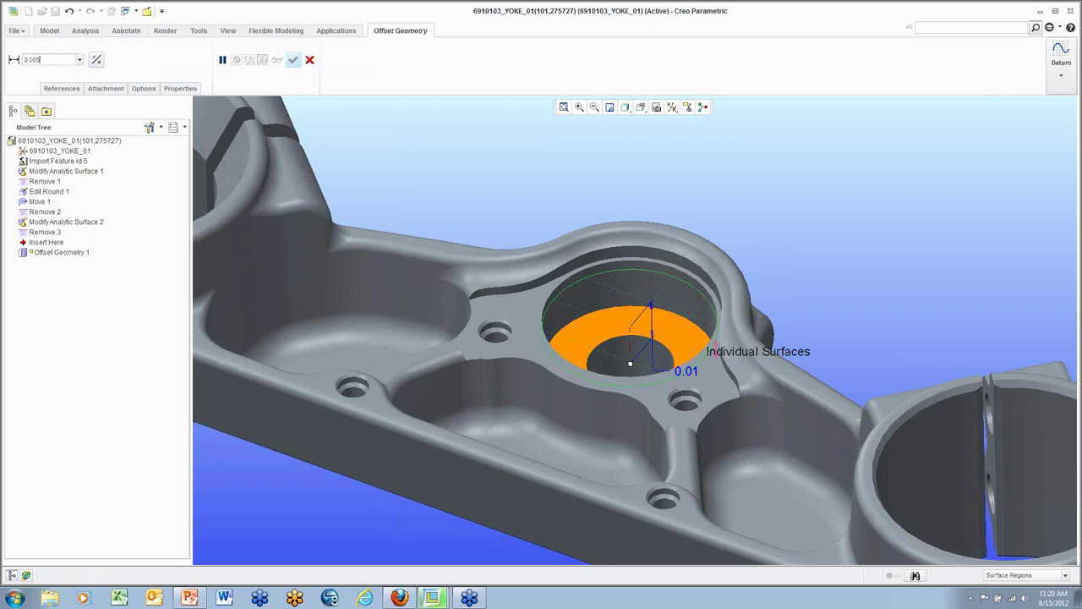
{"action": "key", "text": "Return"}
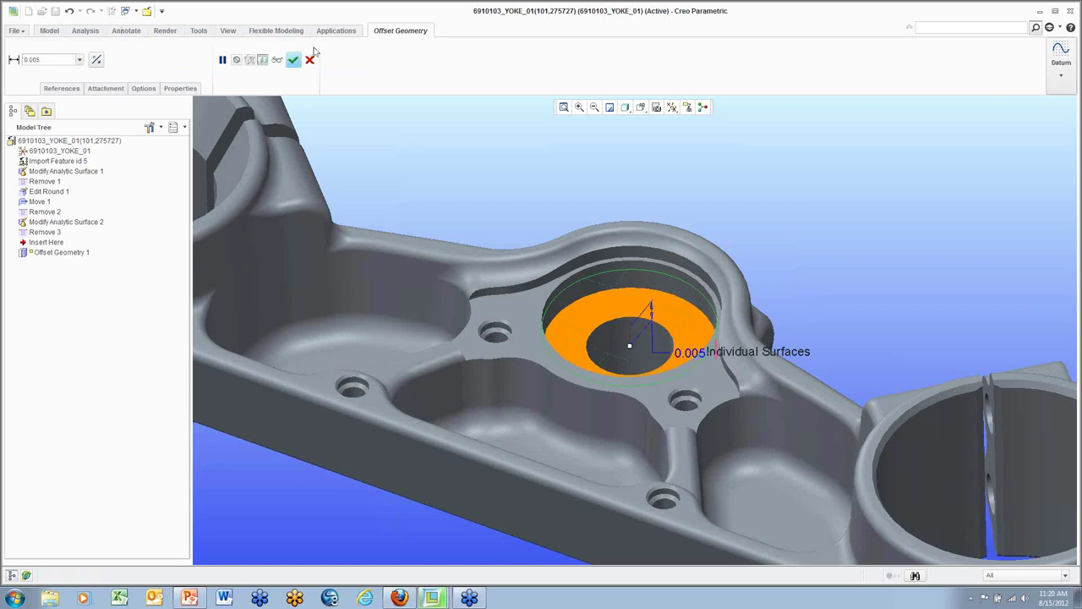
{"action": "left_click", "coordinate": [293, 60]}
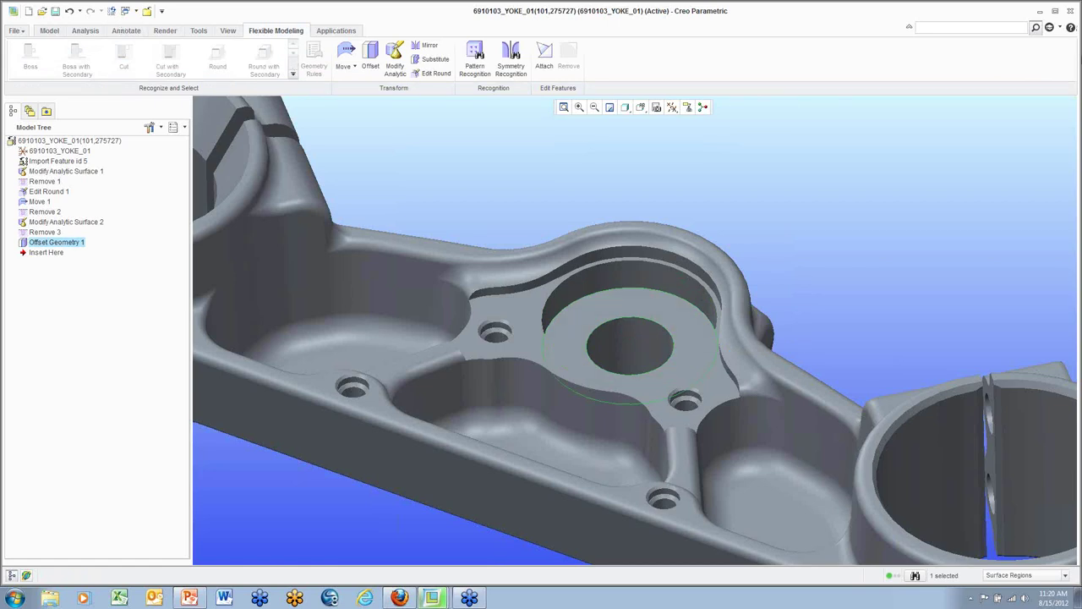
{"action": "left_click", "coordinate": [750, 156]}
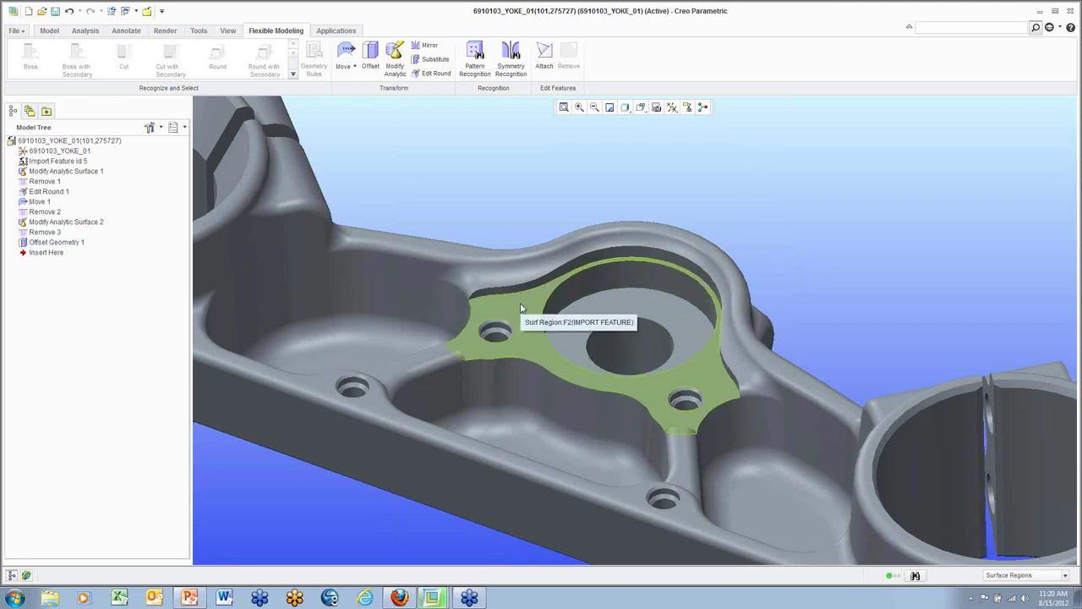
Step: Use a free Move to lower the face with two screw holes surrounding the central recess slightly, and apply the move
{"action": "scroll", "coordinate": [520, 304], "scroll_direction": "up", "scroll_amount": 1}
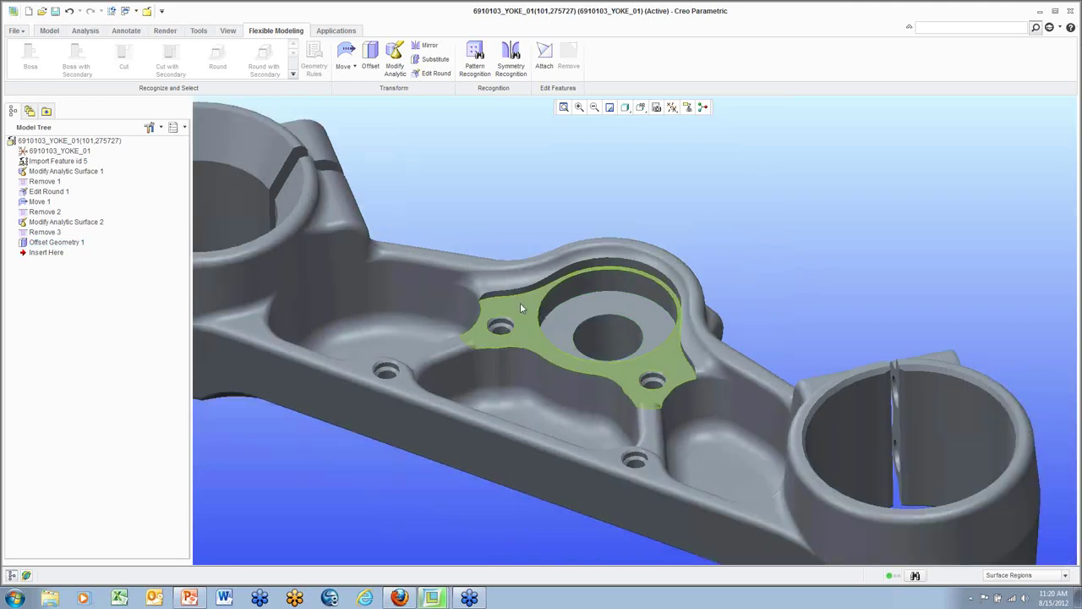
{"action": "middle_click_drag", "start_coordinate": [520, 303], "coordinate": [542, 277]}
{"action": "scroll", "coordinate": [518, 308], "scroll_direction": "down", "scroll_amount": 1}
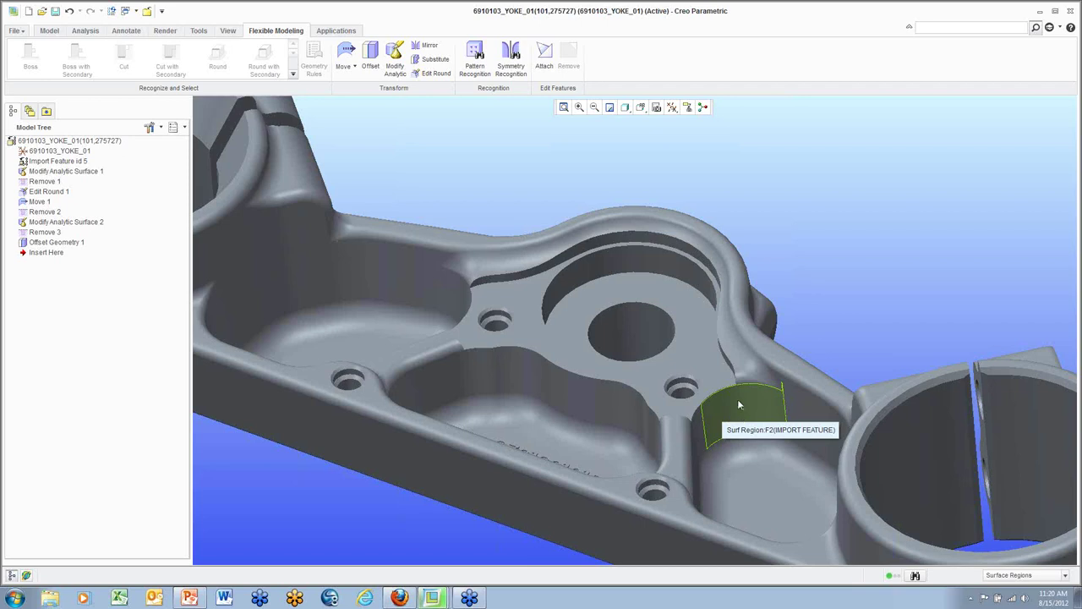
{"action": "left_click", "coordinate": [714, 365]}
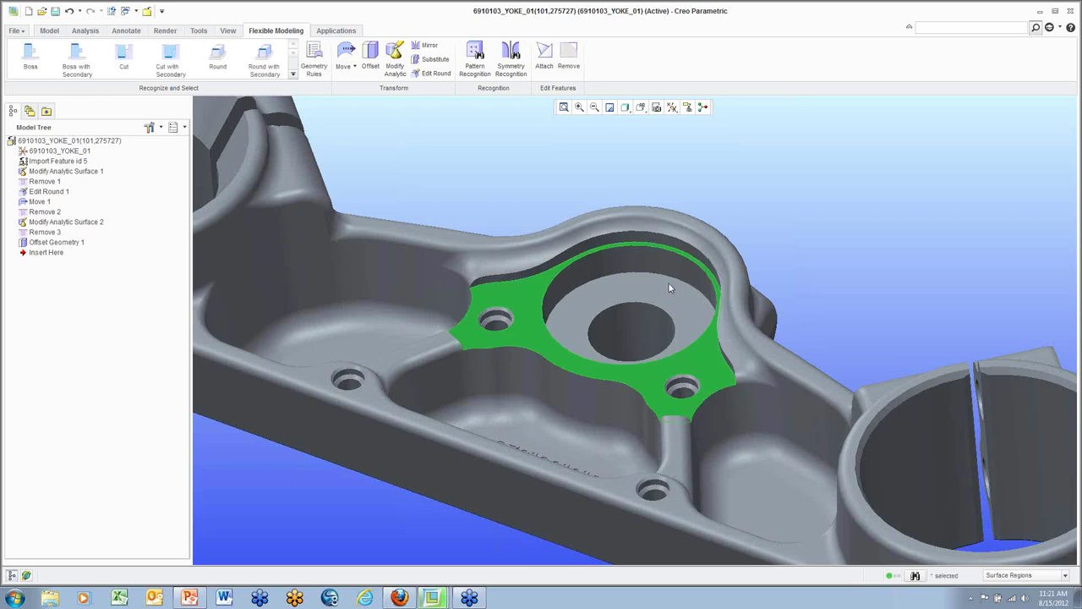
{"action": "left_click", "coordinate": [347, 52]}
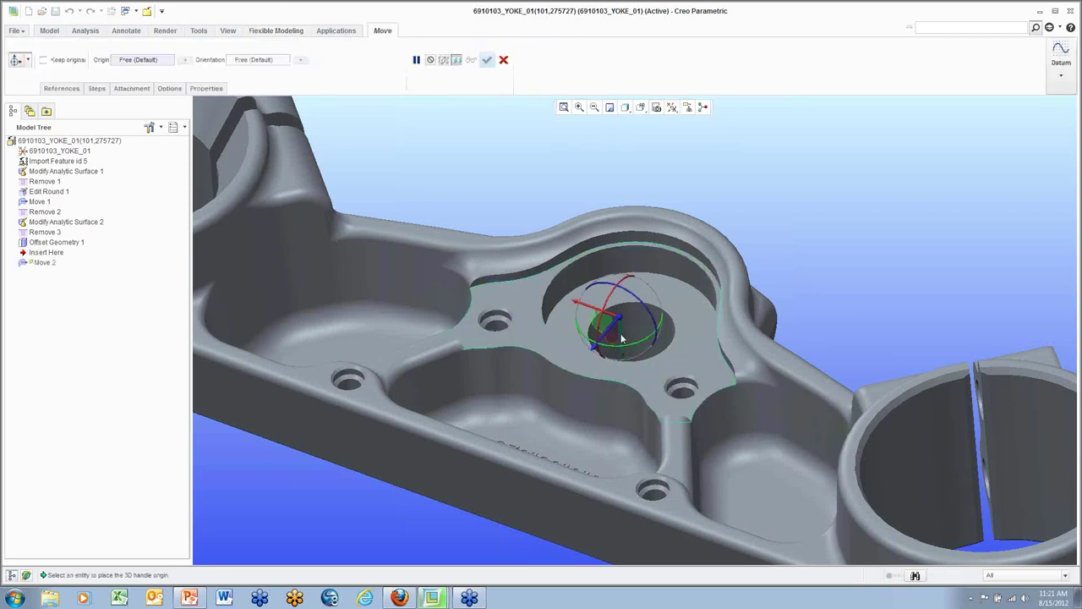
{"action": "left_click_drag", "start_coordinate": [621, 335], "coordinate": [623, 341]}
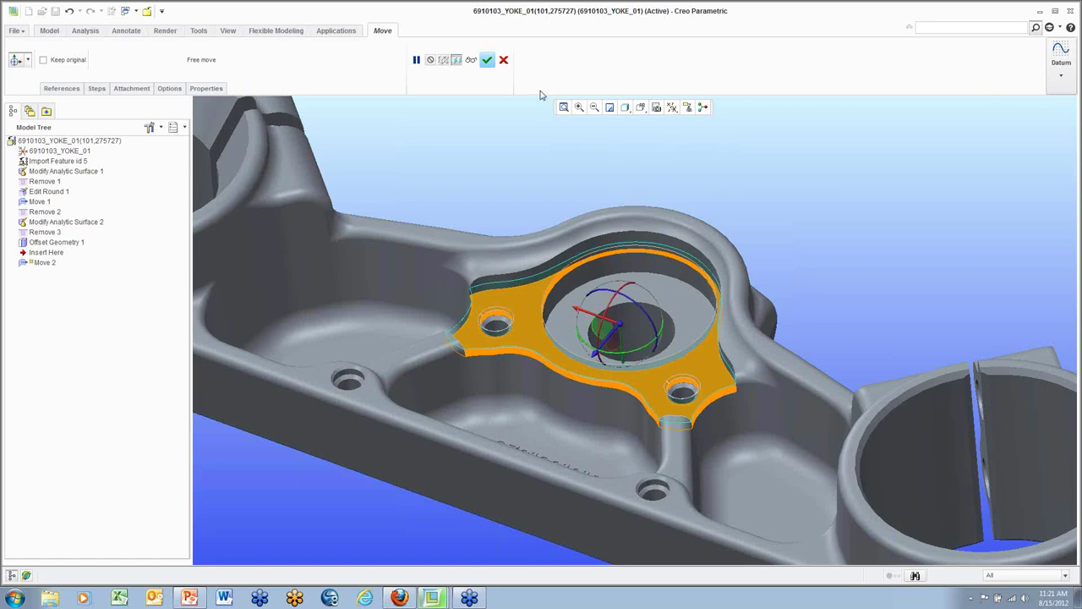
{"action": "left_click", "coordinate": [487, 60]}
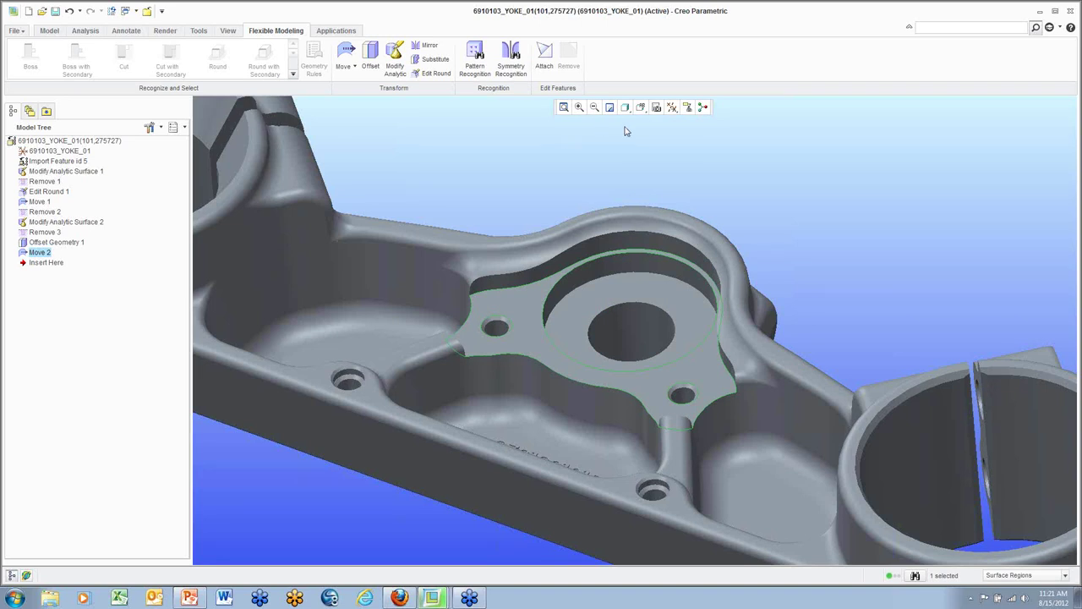
Step: Change the model's units to millimeter Kilogram Sec (mmKs) with dimensions converted, accept the regeneration result, and close the units and model properties dialogs
{"action": "left_click", "coordinate": [670, 149]}
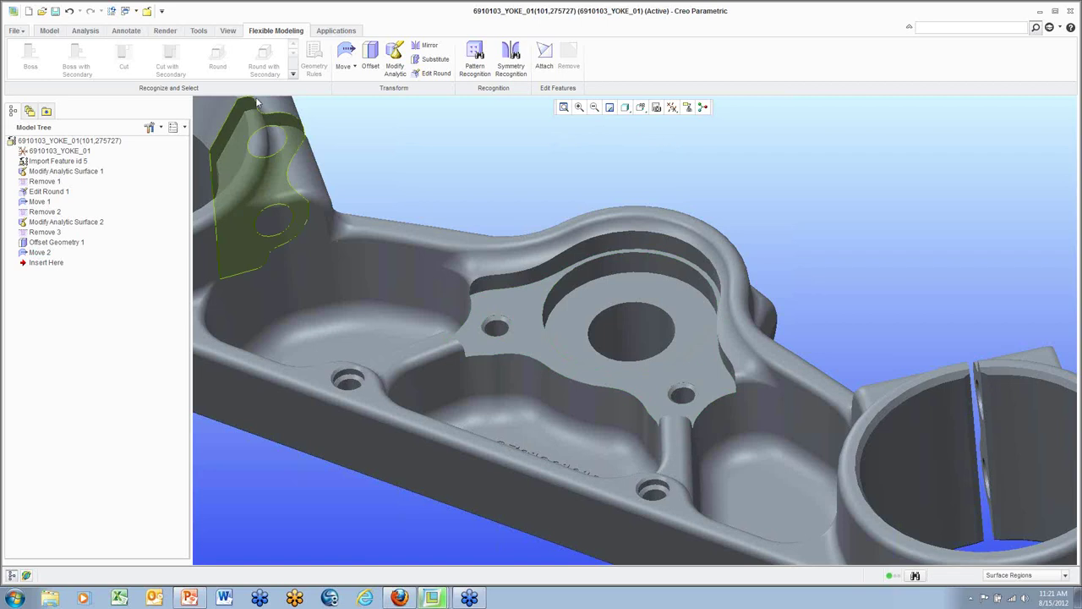
{"action": "left_click", "coordinate": [17, 31]}
{"action": "mouse_move", "coordinate": [43, 201]}
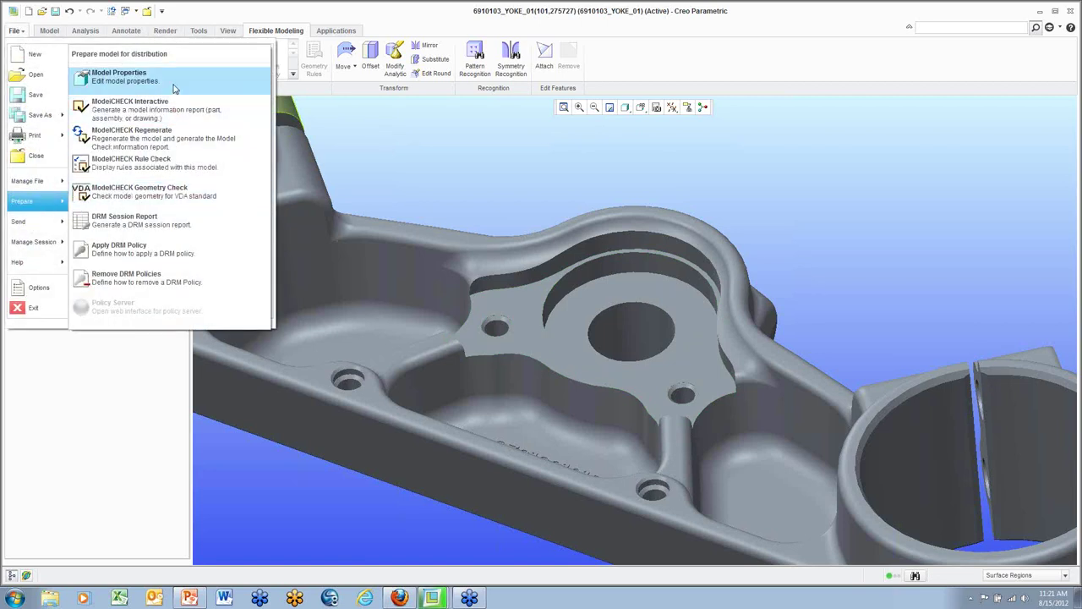
{"action": "left_click", "coordinate": [174, 85]}
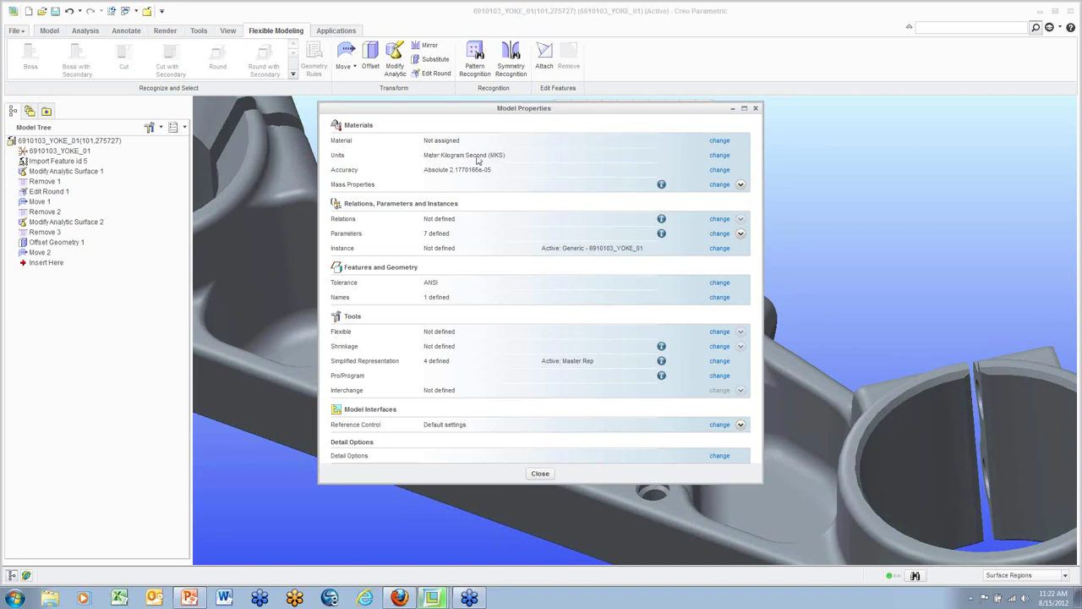
{"action": "left_click", "coordinate": [721, 155]}
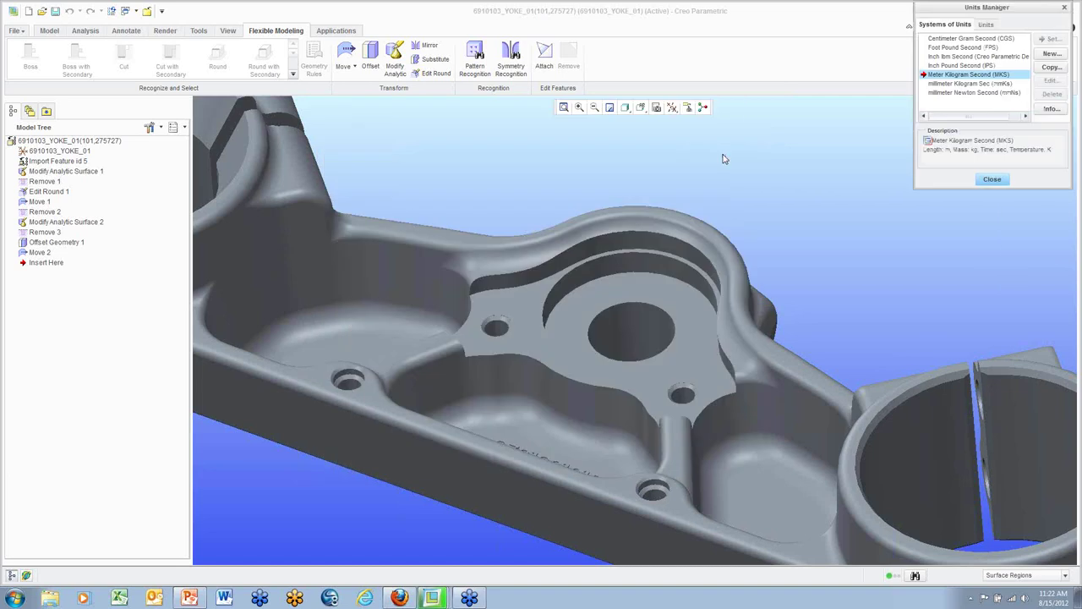
{"action": "left_click", "coordinate": [1002, 84]}
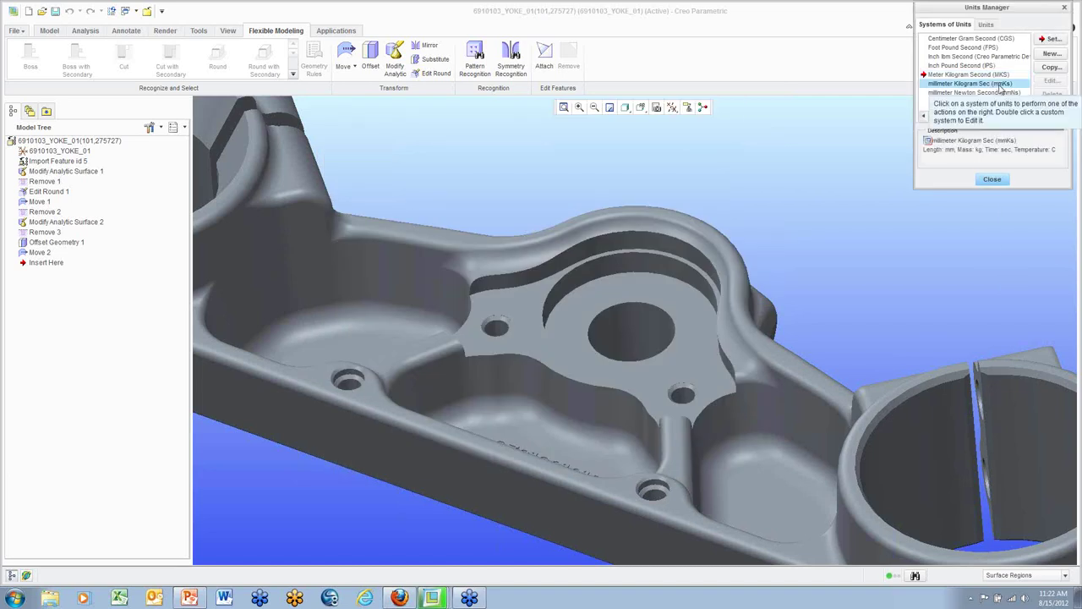
{"action": "left_click", "coordinate": [1052, 40]}
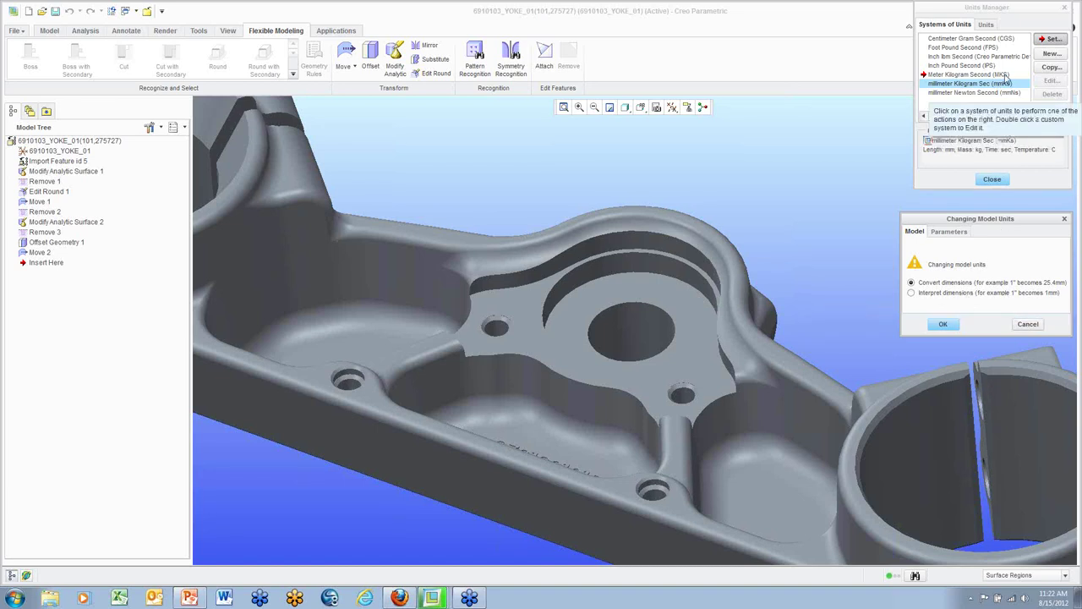
{"action": "left_click", "coordinate": [947, 325]}
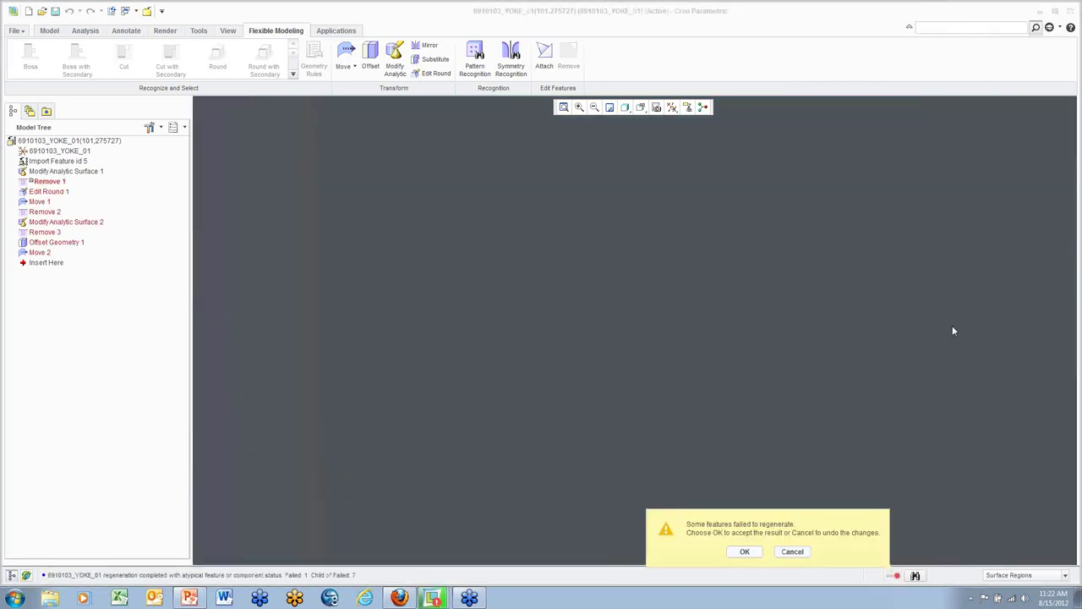
{"action": "left_click", "coordinate": [745, 552]}
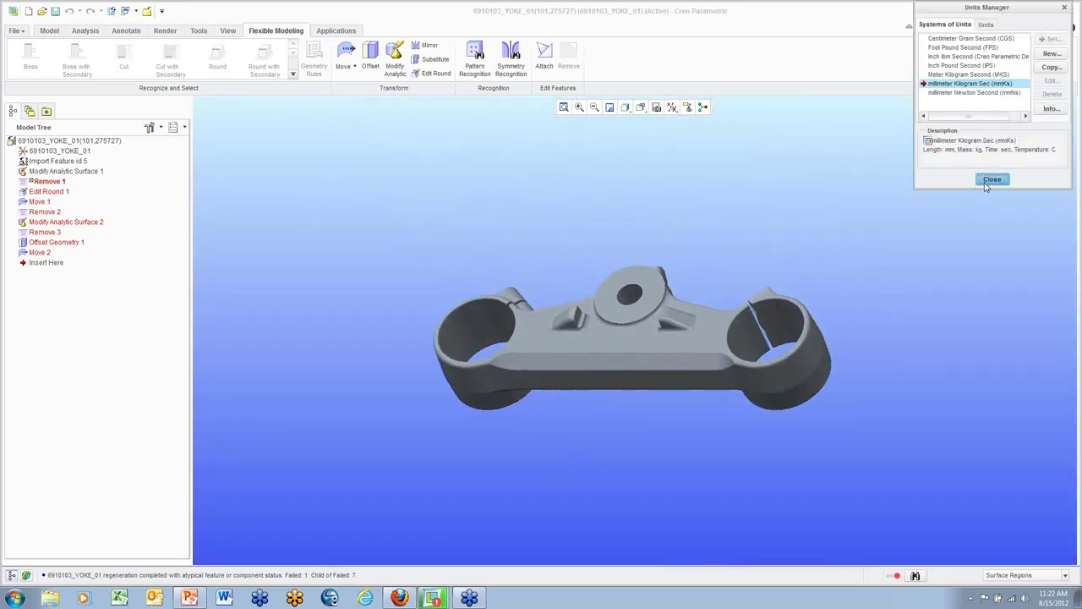
{"action": "left_click", "coordinate": [991, 180]}
{"action": "left_click", "coordinate": [756, 109]}
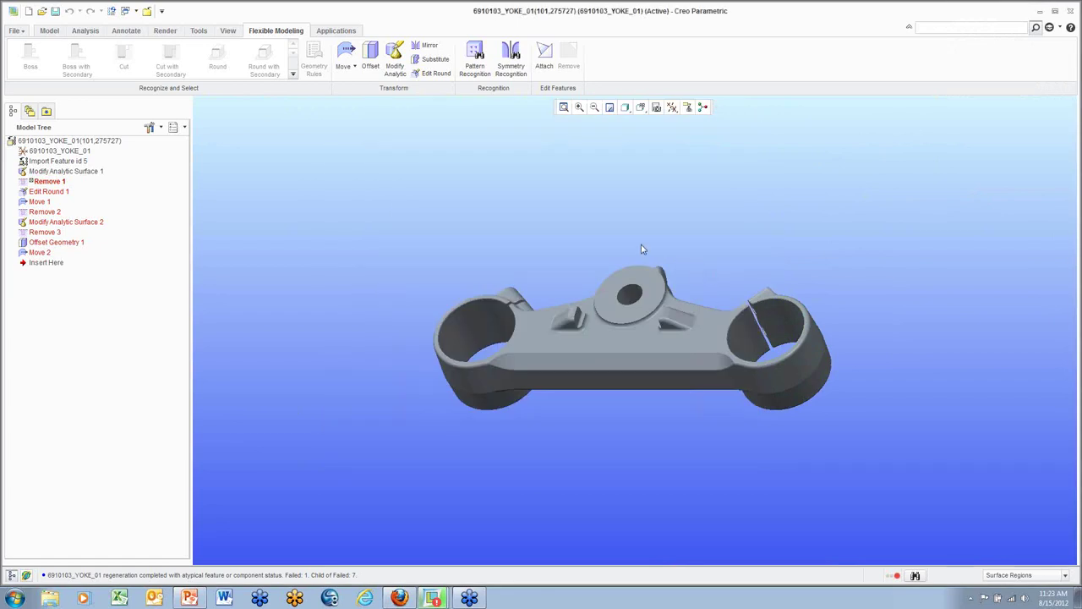
Step: Apply Symmetry Recognition using the matching sloped faces of the two wedge-shaped bosses beside the central disc as seeds
{"action": "mouse_move", "coordinate": [549, 230]}
{"action": "middle_mouse_down"}
{"action": "mouse_move", "coordinate": [561, 193]}
{"action": "mouse_move", "coordinate": [521, 204]}
{"action": "middle_mouse_up"}
{"action": "left_click", "coordinate": [1074, 30]}
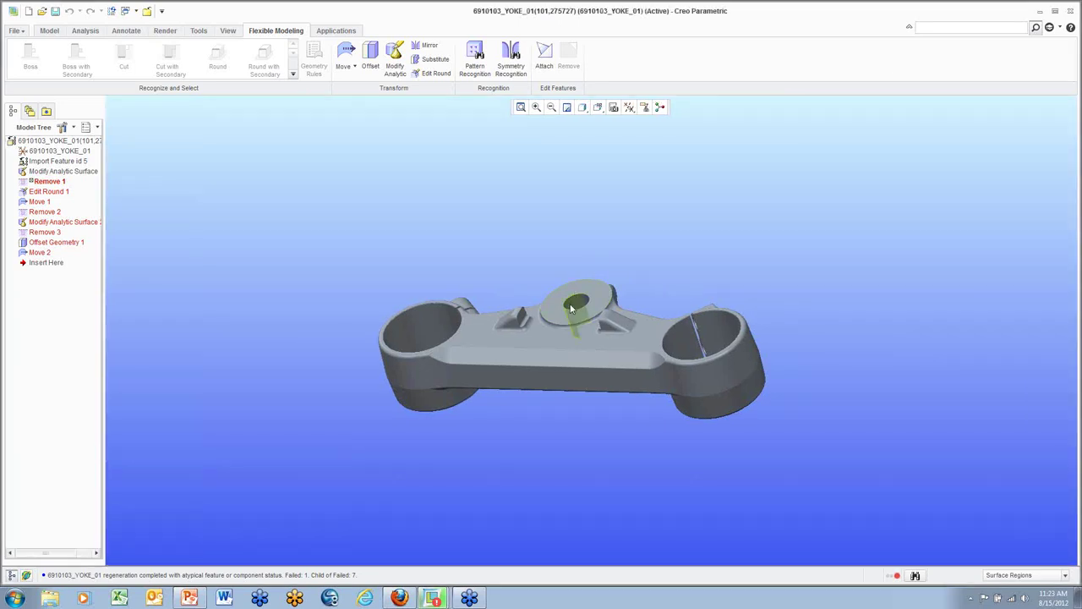
{"action": "scroll", "coordinate": [563, 317], "scroll_direction": "up", "scroll_amount": 3}
{"action": "scroll", "coordinate": [569, 338], "scroll_direction": "up", "scroll_amount": 3}
{"action": "mouse_move", "coordinate": [570, 360]}
{"action": "middle_mouse_down"}
{"action": "mouse_move", "coordinate": [560, 384]}
{"action": "mouse_move", "coordinate": [613, 365]}
{"action": "middle_mouse_up"}
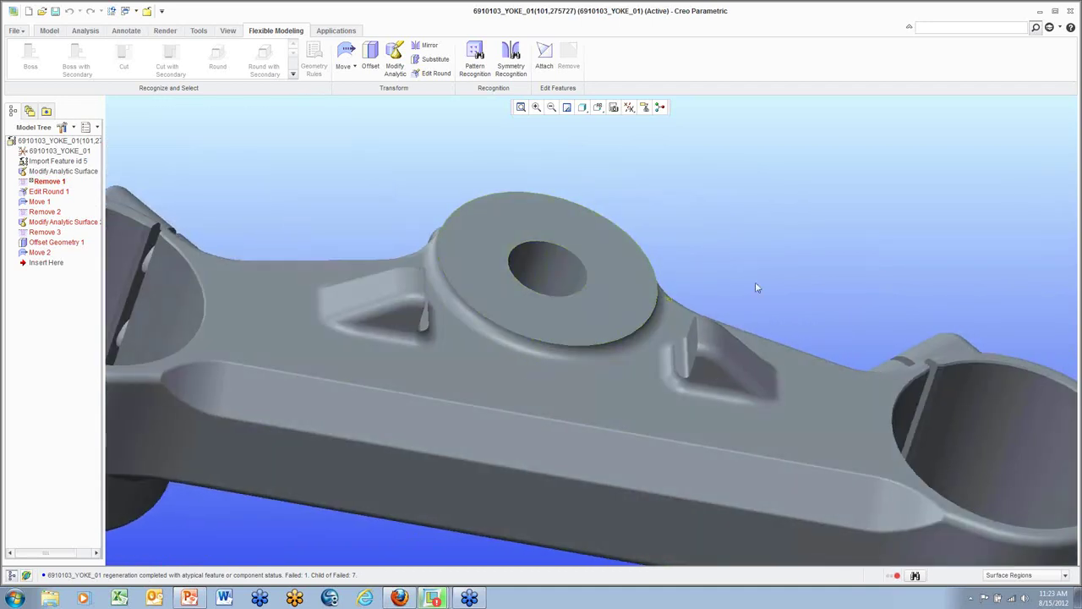
{"action": "left_click", "coordinate": [755, 366]}
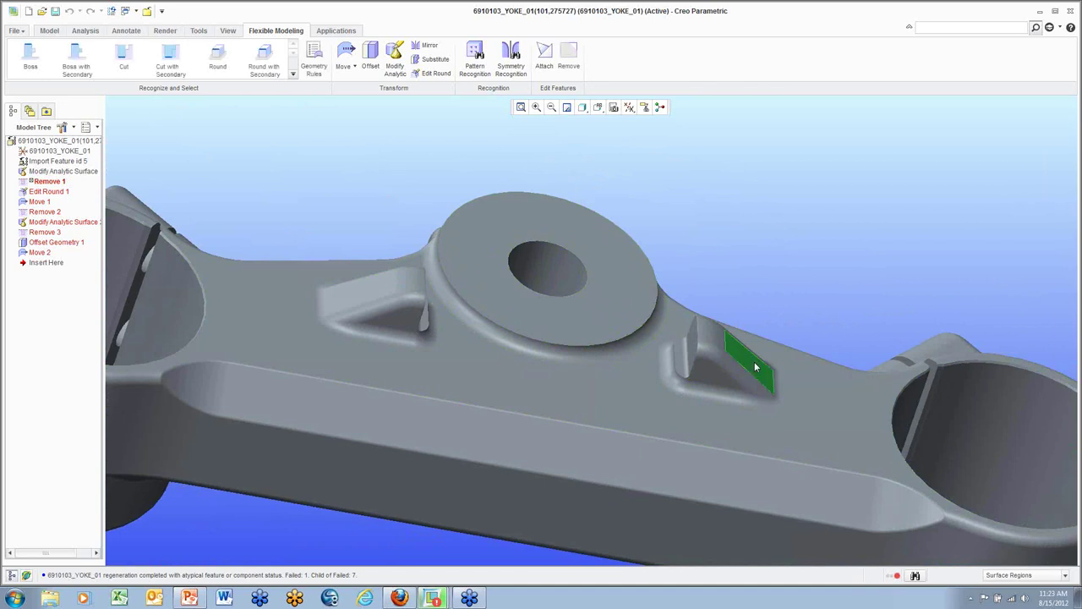
{"action": "left_click", "coordinate": [354, 298], "text": "ctrl"}
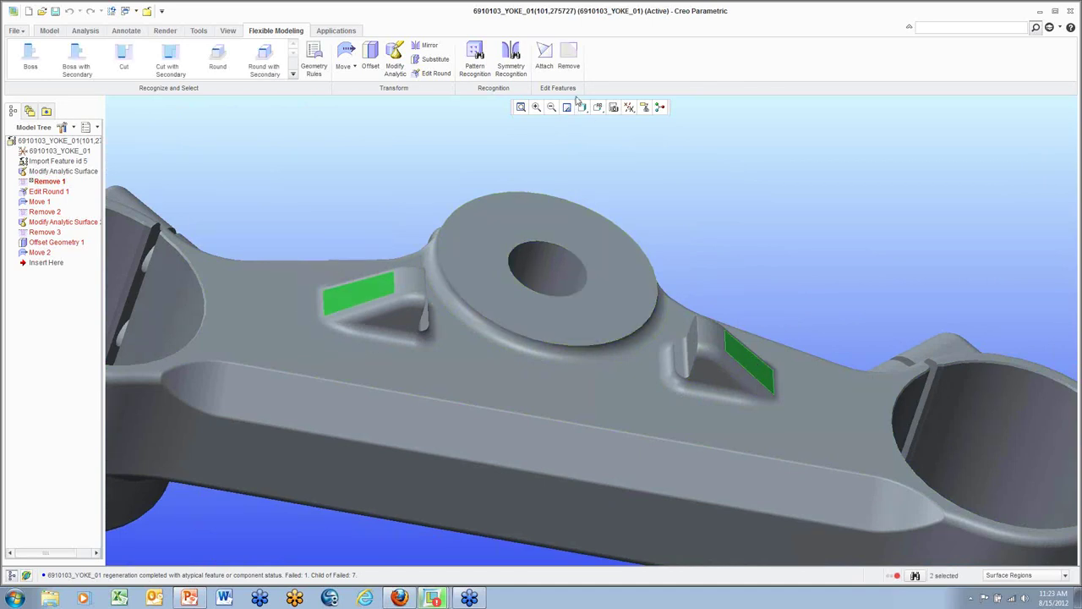
{"action": "left_click", "coordinate": [511, 56]}
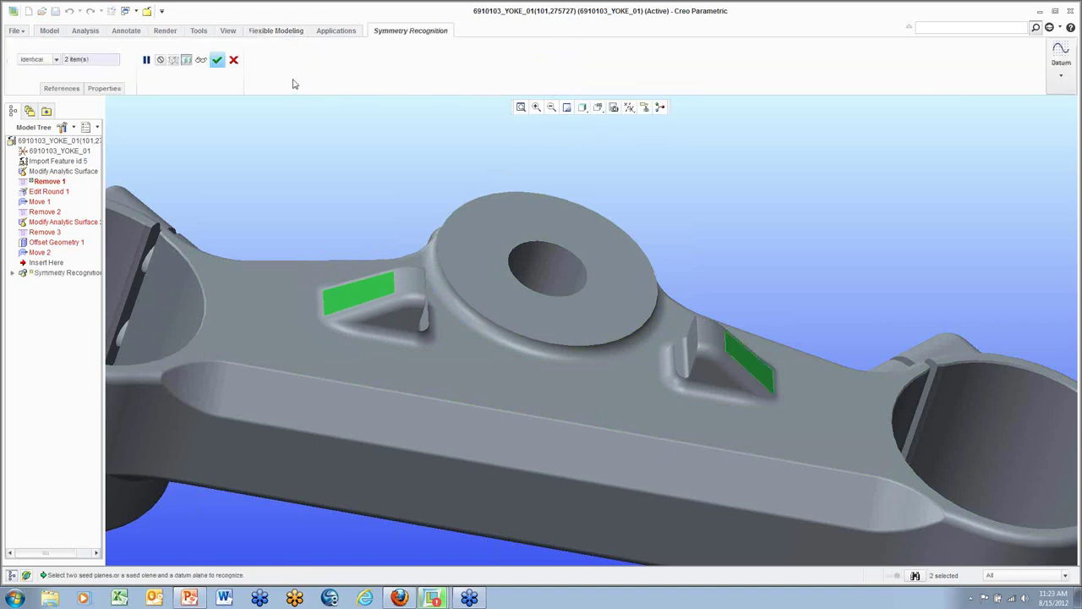
{"action": "left_click", "coordinate": [217, 60]}
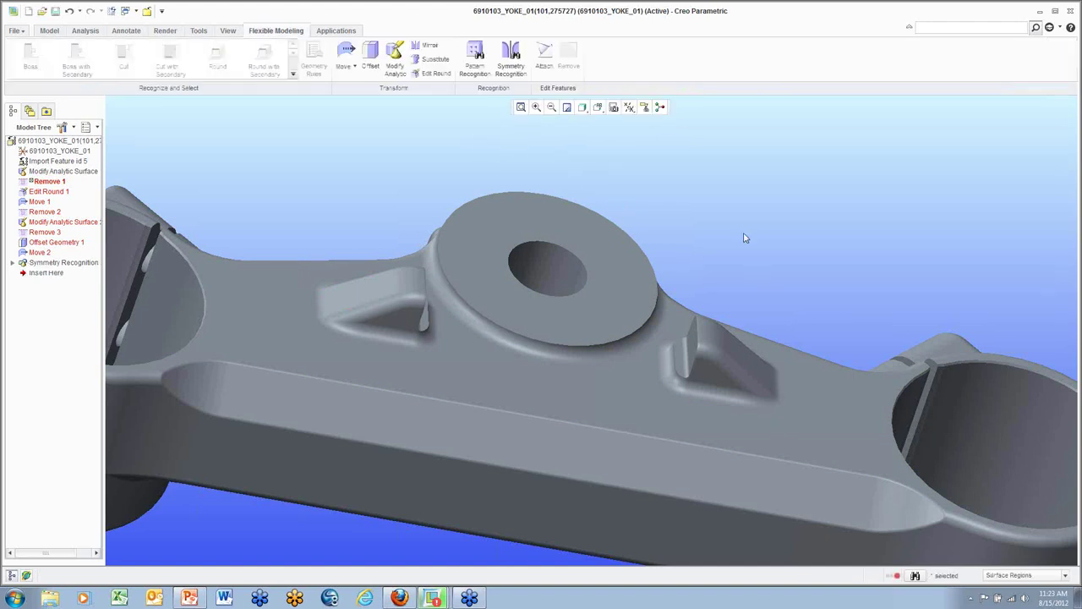
Step: Select the entire right-hand wedge boss beside the central disc from its sloped face, using Boss with Secondary shape recognition
{"action": "mouse_move", "coordinate": [673, 229]}
{"action": "middle_mouse_down"}
{"action": "mouse_move", "coordinate": [652, 230]}
{"action": "mouse_move", "coordinate": [676, 245]}
{"action": "middle_mouse_up"}
{"action": "left_click", "coordinate": [753, 360]}
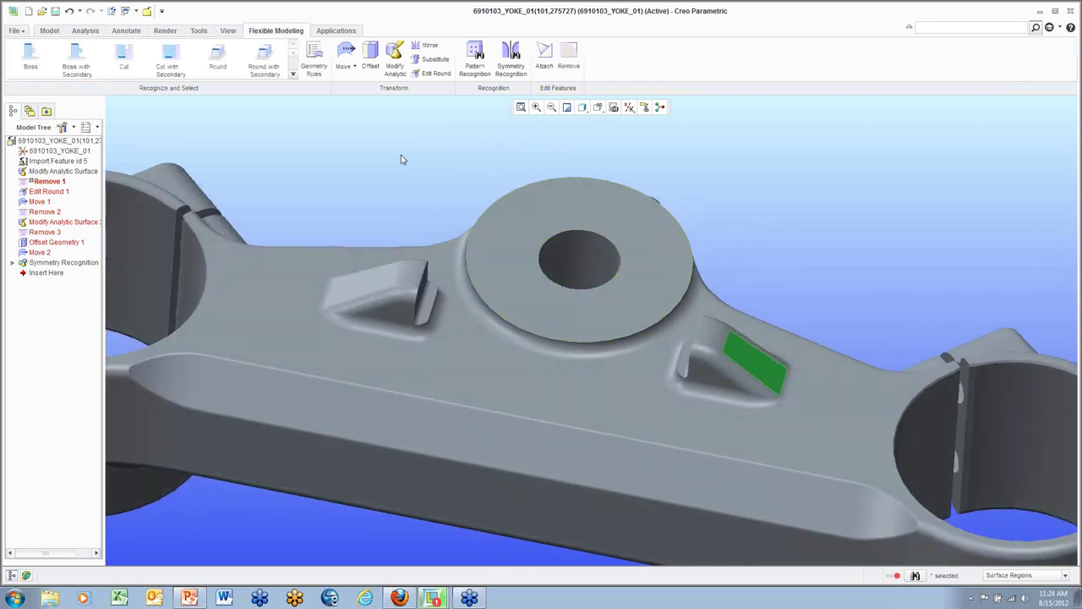
{"action": "left_click", "coordinate": [73, 54]}
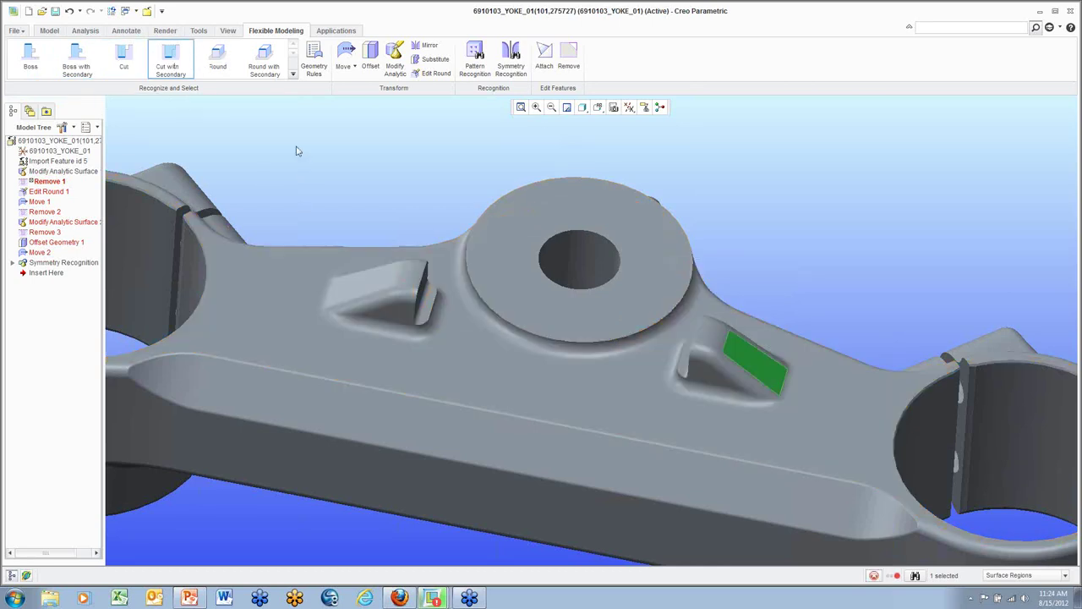
{"action": "left_click", "coordinate": [267, 59]}
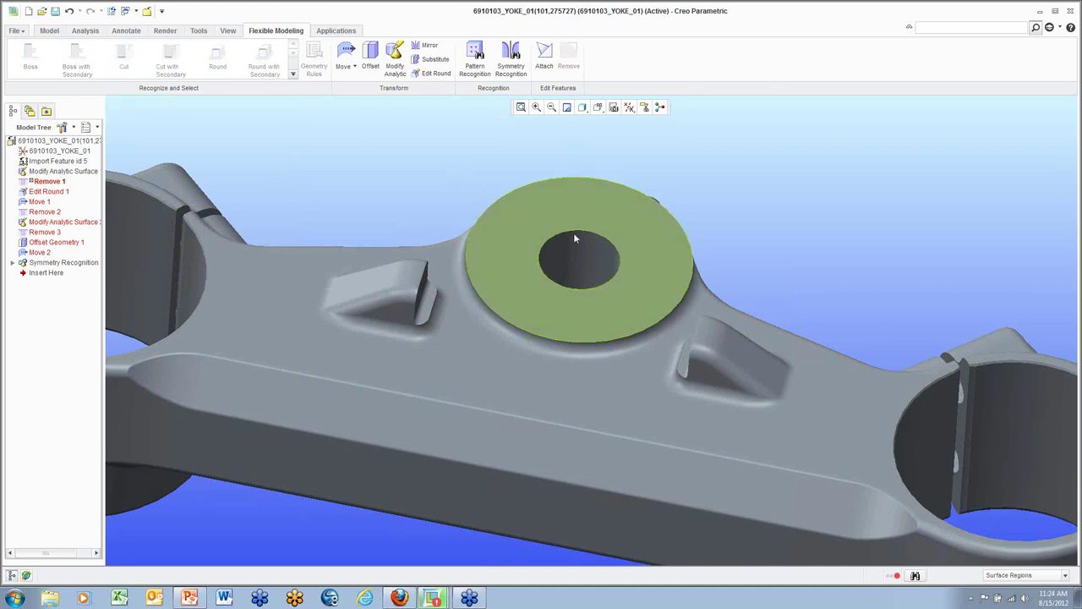
{"action": "left_click", "coordinate": [738, 351]}
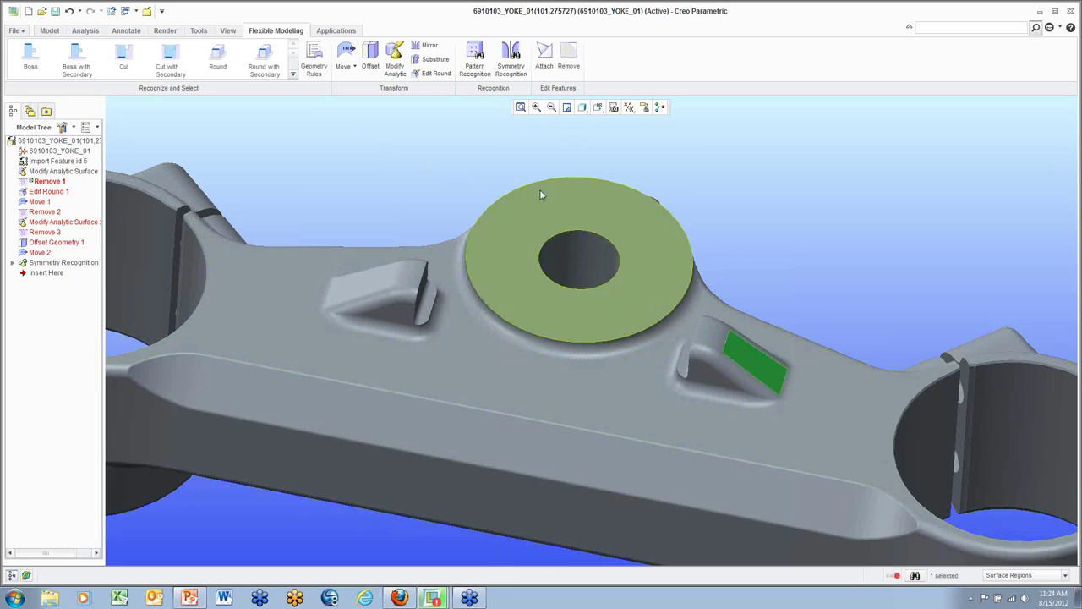
{"action": "left_click", "coordinate": [76, 69]}
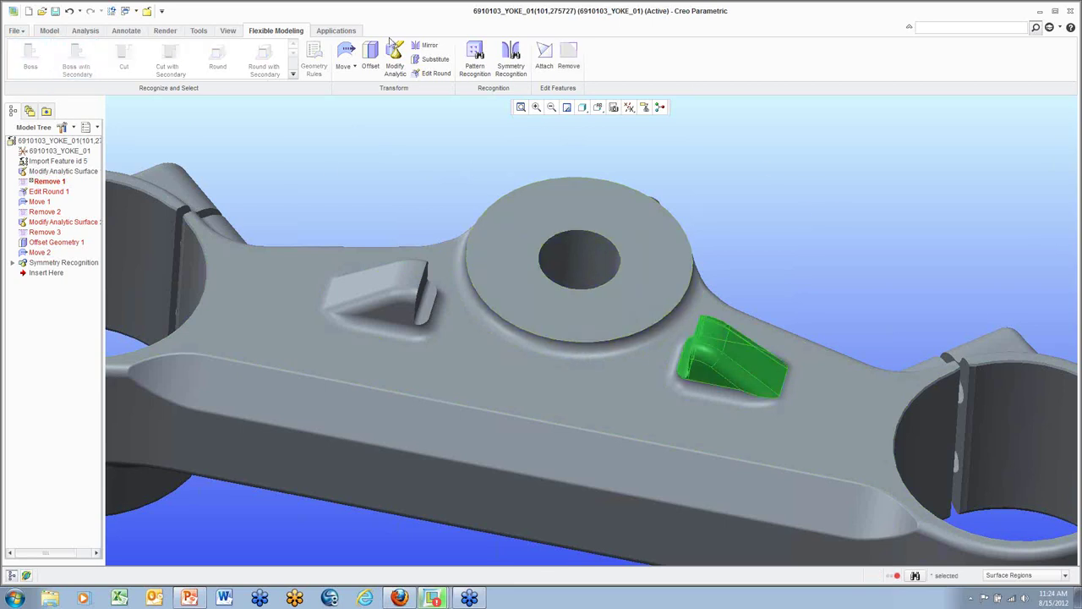
Step: Start a free Move of the selected wedge boss and shift it sideways a short distance along one handle axis
{"action": "left_click", "coordinate": [347, 51]}
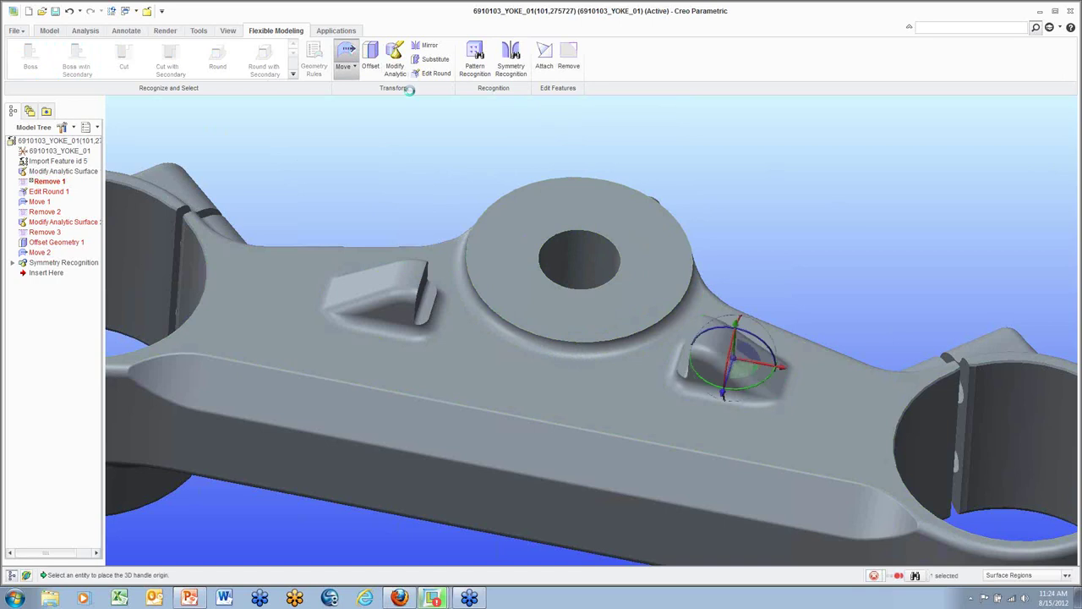
{"action": "middle_click_drag", "start_coordinate": [727, 245], "coordinate": [681, 207]}
{"action": "scroll", "coordinate": [674, 355], "scroll_direction": "up", "scroll_amount": 5}
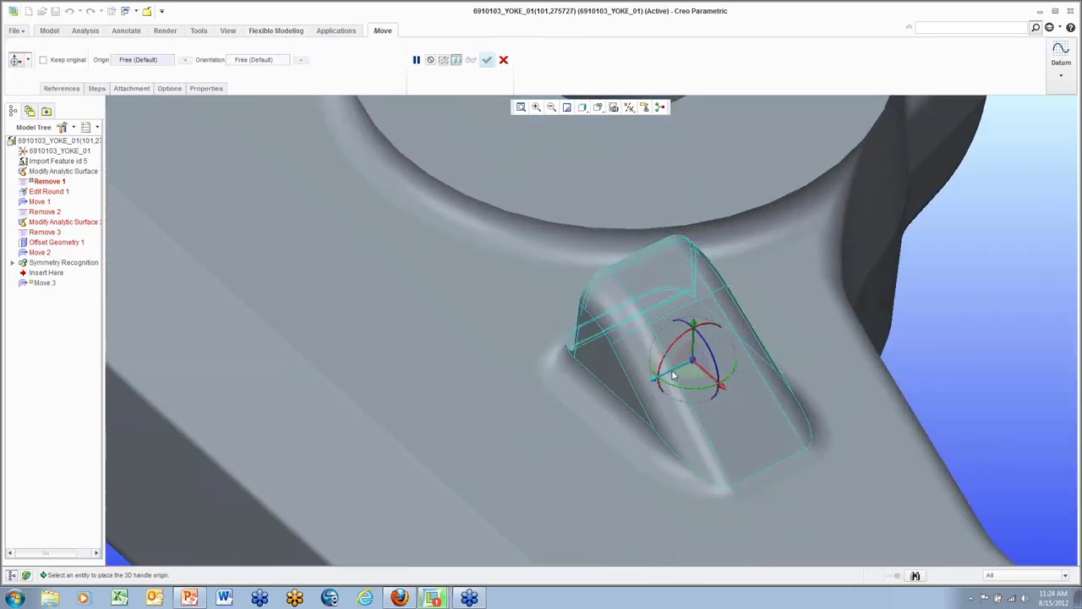
{"action": "left_click_drag", "start_coordinate": [664, 374], "coordinate": [649, 390]}
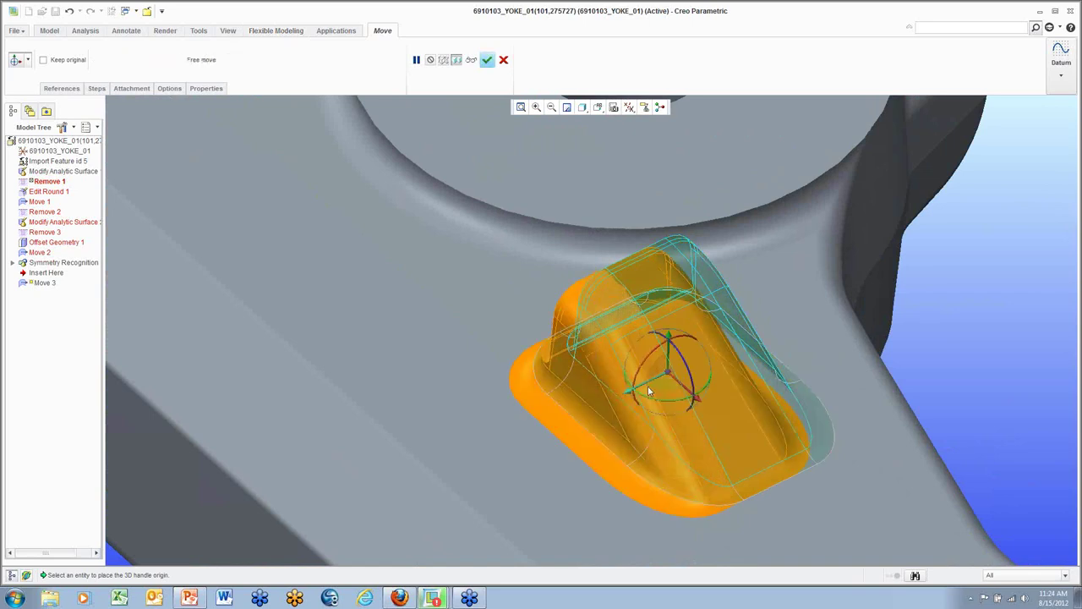
Step: Turn off Create round geometry in the move's attachment settings
{"action": "left_click", "coordinate": [131, 88]}
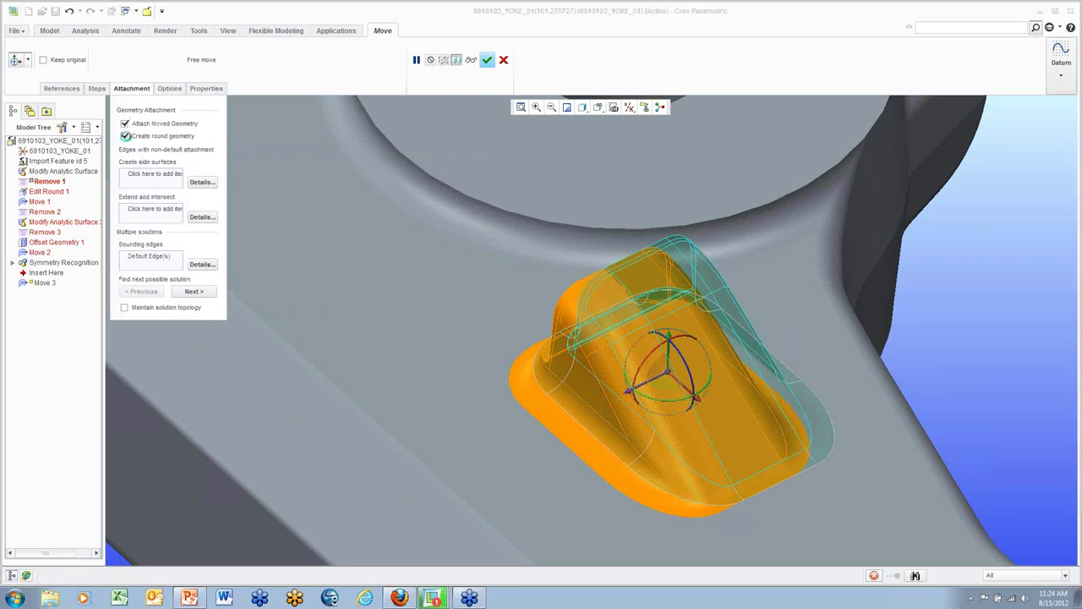
{"action": "left_click", "coordinate": [125, 136]}
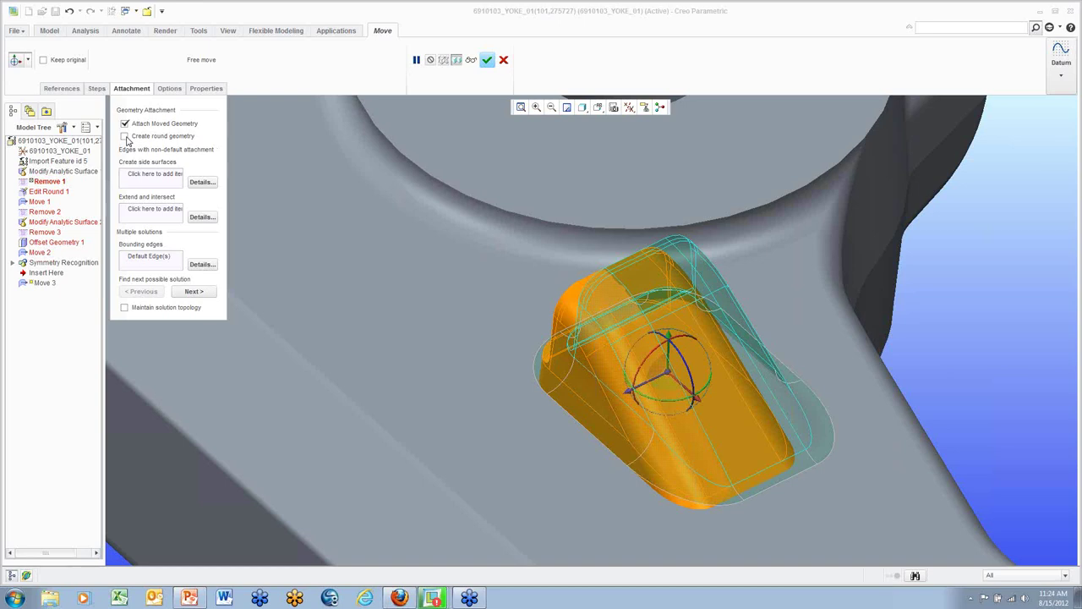
{"action": "left_click", "coordinate": [128, 89]}
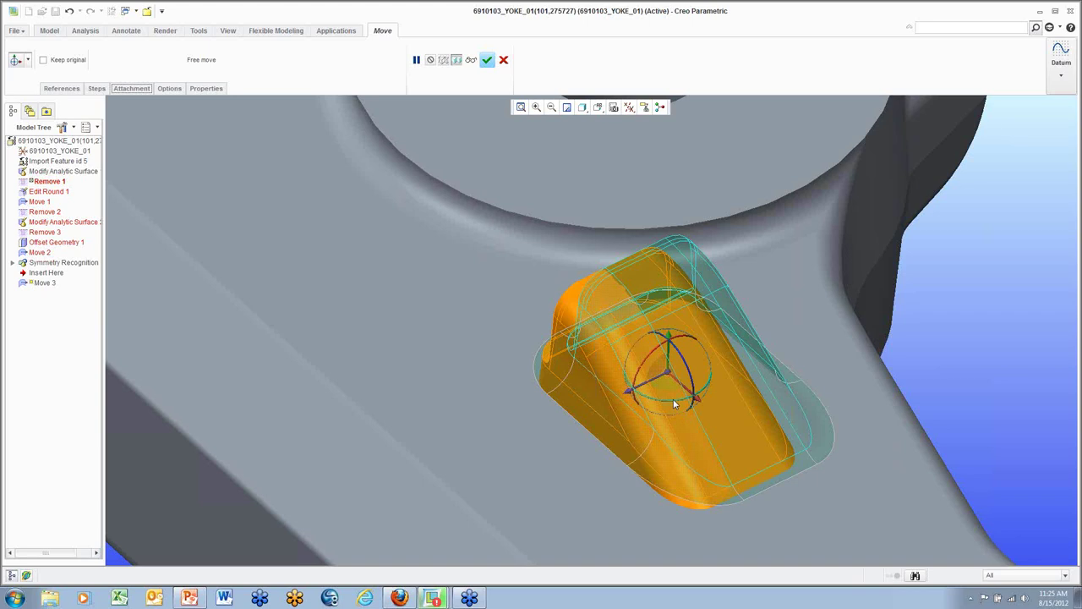
Step: Rotate the moved wedge boss freely about several axes of the 3D handle to tilt it on the yoke face
{"action": "left_click_drag", "start_coordinate": [691, 399], "coordinate": [690, 400]}
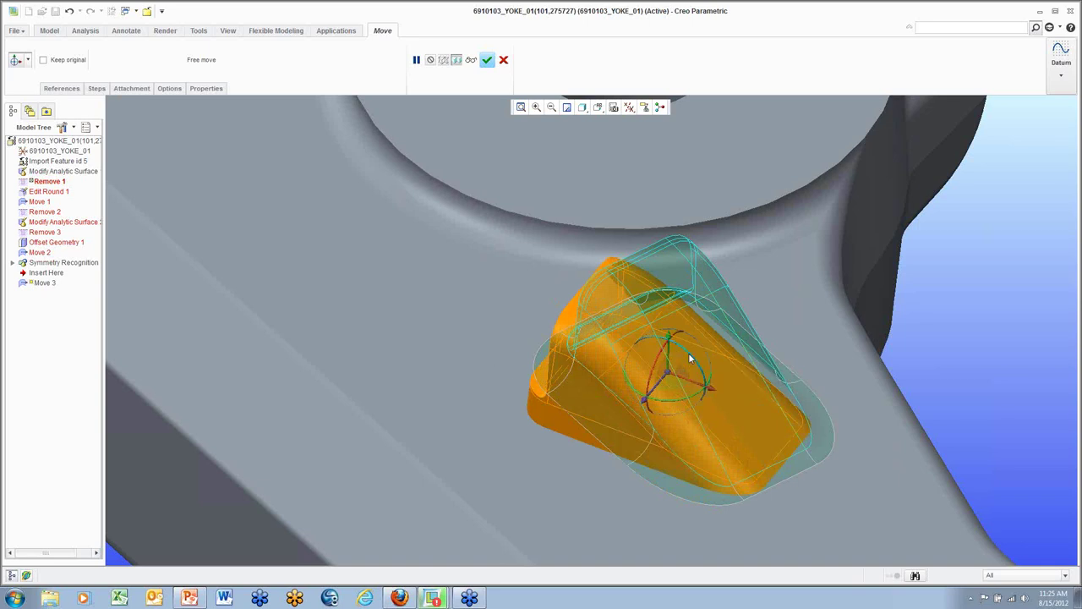
{"action": "left_click_drag", "start_coordinate": [699, 365], "coordinate": [696, 360]}
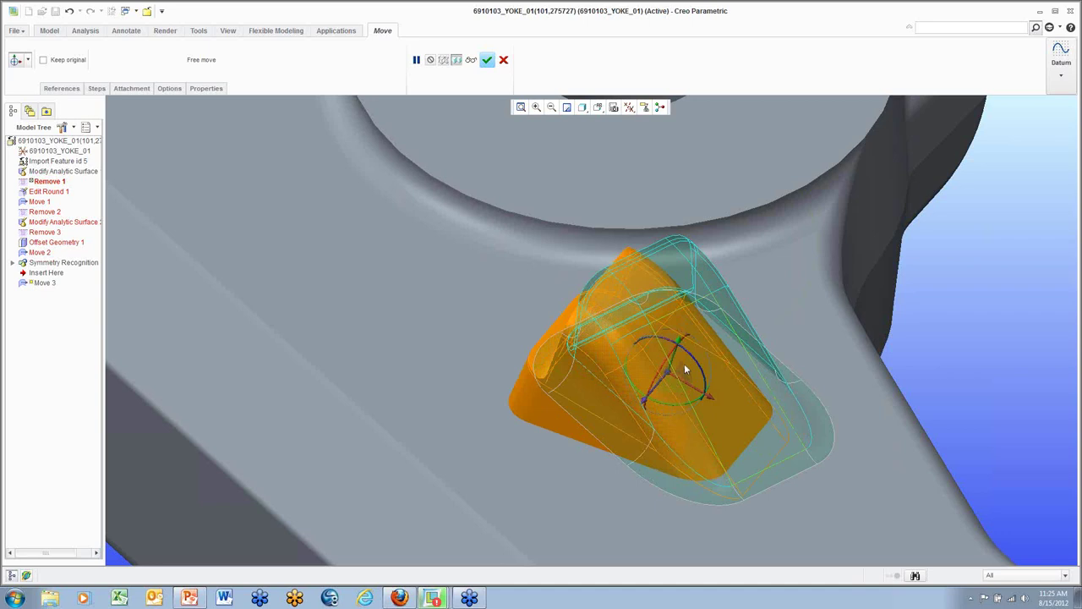
{"action": "mouse_move", "coordinate": [681, 362]}
{"action": "middle_mouse_down"}
{"action": "mouse_move", "coordinate": [678, 370]}
{"action": "mouse_move", "coordinate": [671, 360]}
{"action": "middle_mouse_up"}
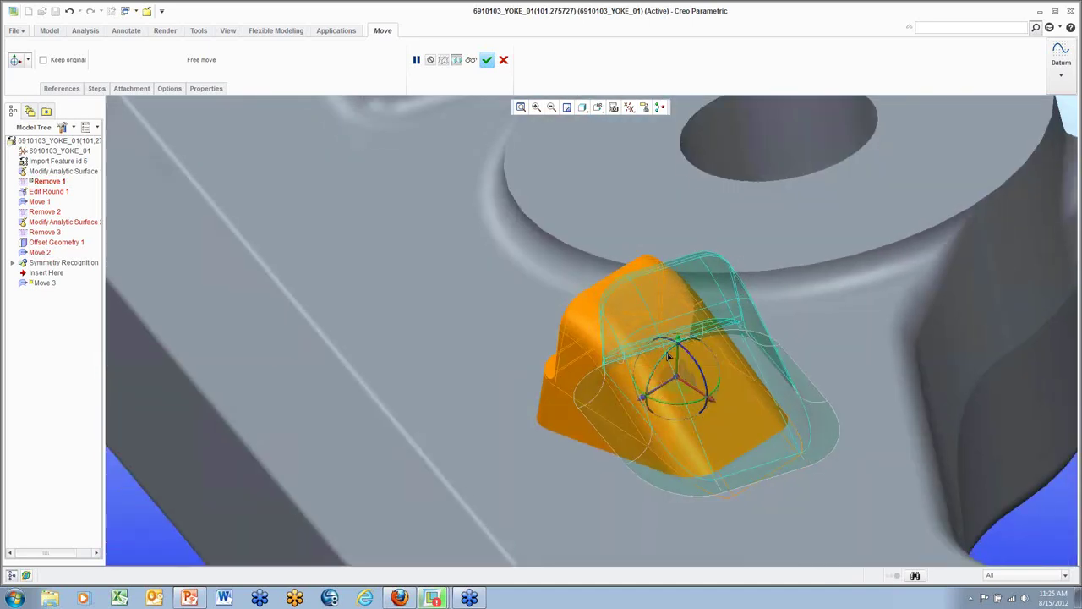
{"action": "left_click_drag", "start_coordinate": [667, 360], "coordinate": [664, 358]}
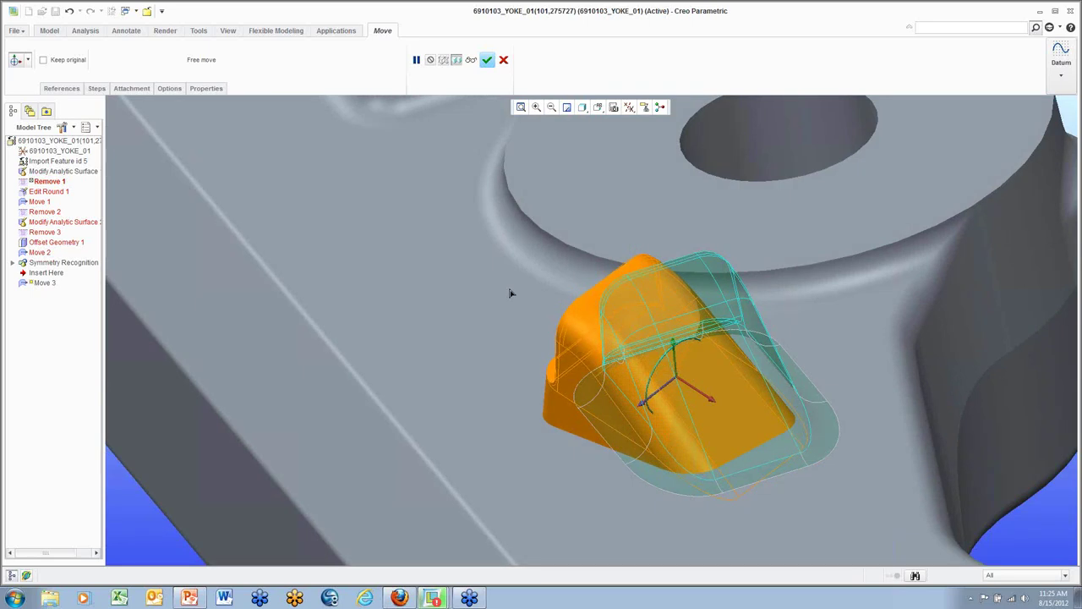
Step: Propagate the move to the opposite wedge boss by choosing the Symmetry Recognition feature in the options
{"action": "scroll", "coordinate": [510, 294], "scroll_direction": "up", "scroll_amount": 3}
{"action": "middle_click_drag", "start_coordinate": [477, 265], "coordinate": [536, 329]}
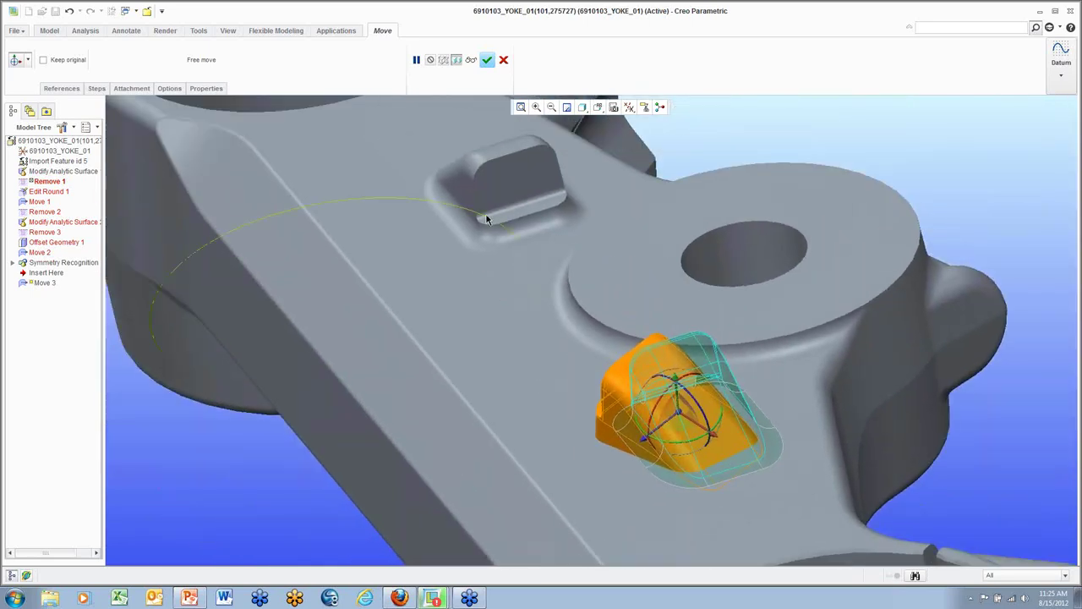
{"action": "left_click", "coordinate": [175, 90]}
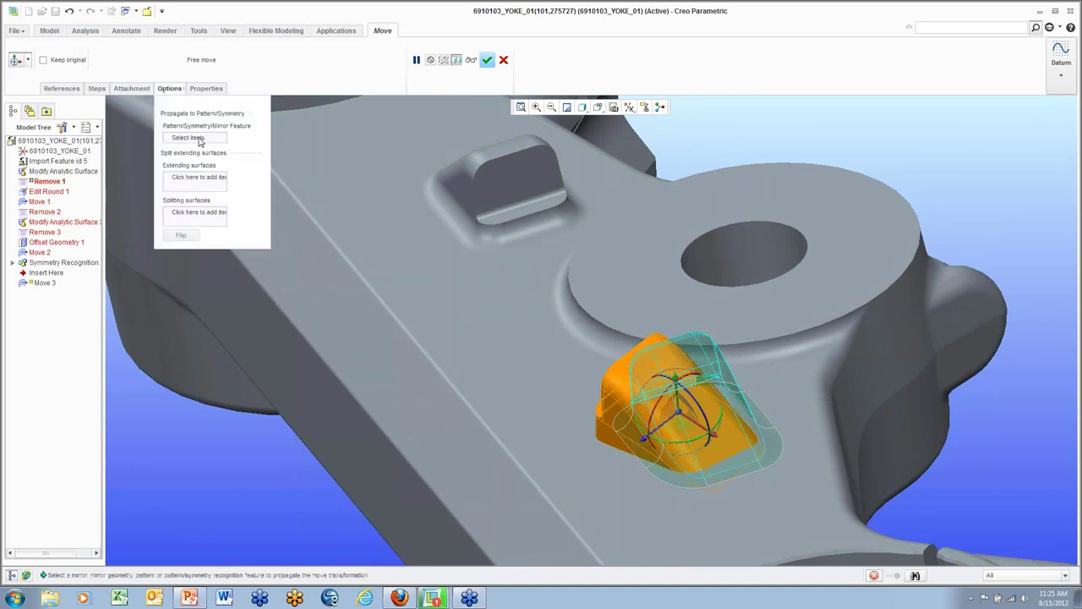
{"action": "left_click", "coordinate": [199, 139]}
{"action": "left_click", "coordinate": [61, 263]}
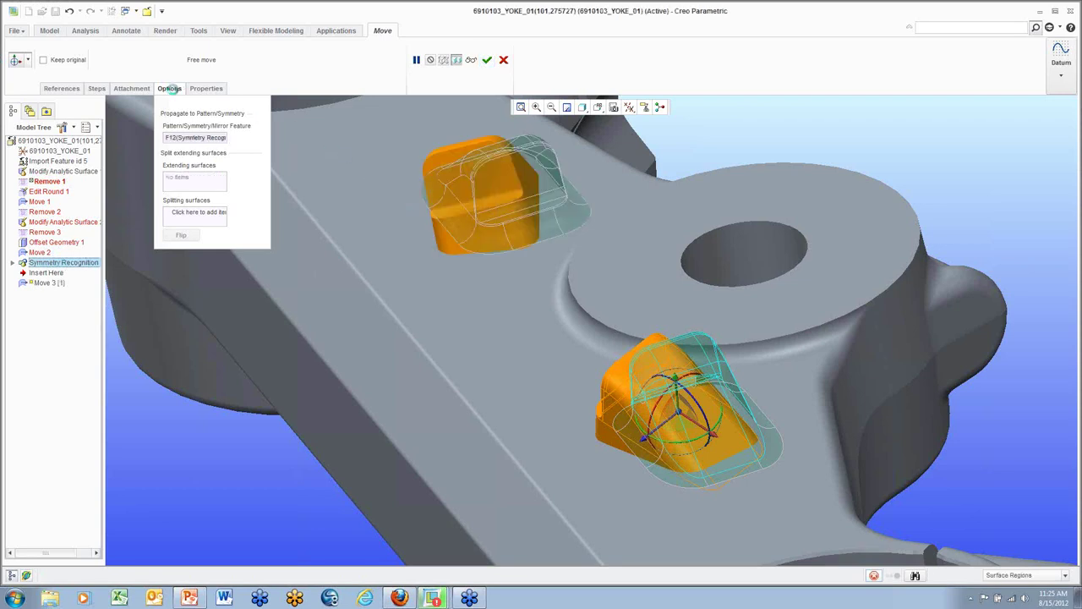
{"action": "left_click", "coordinate": [171, 90]}
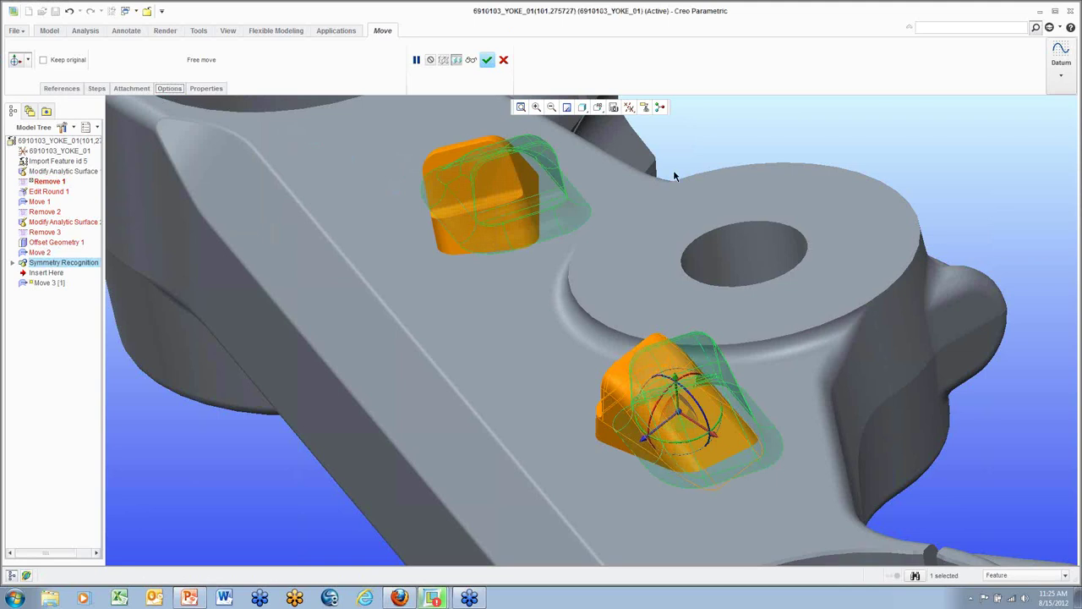
{"action": "middle_click_drag", "start_coordinate": [720, 146], "coordinate": [744, 166]}
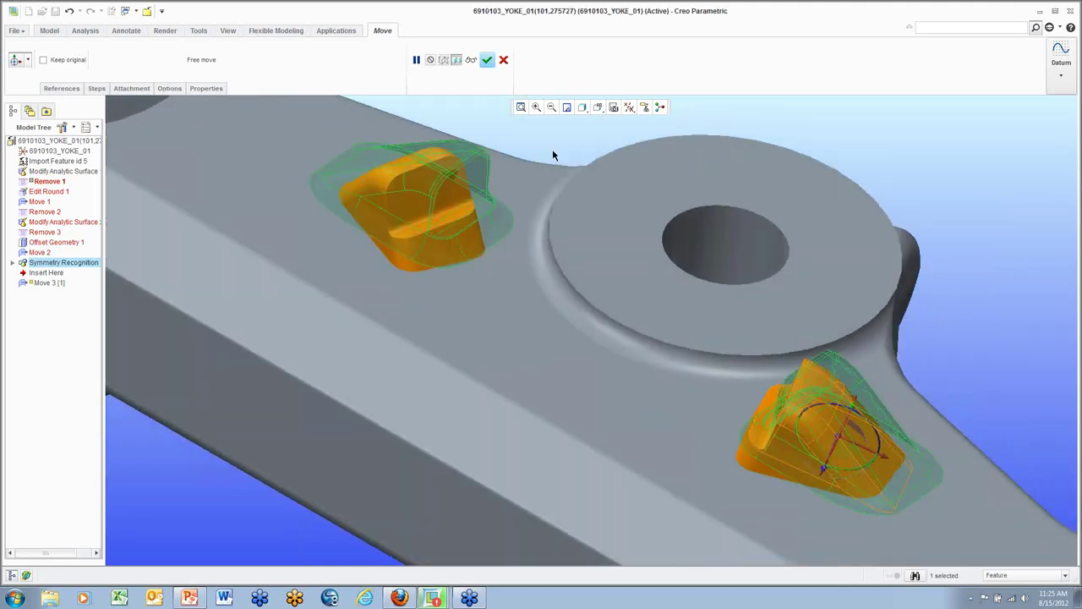
Step: Turn Create round geometry back on in the attachment settings and complete the propagated move of the wedge bosses
{"action": "left_click", "coordinate": [131, 89]}
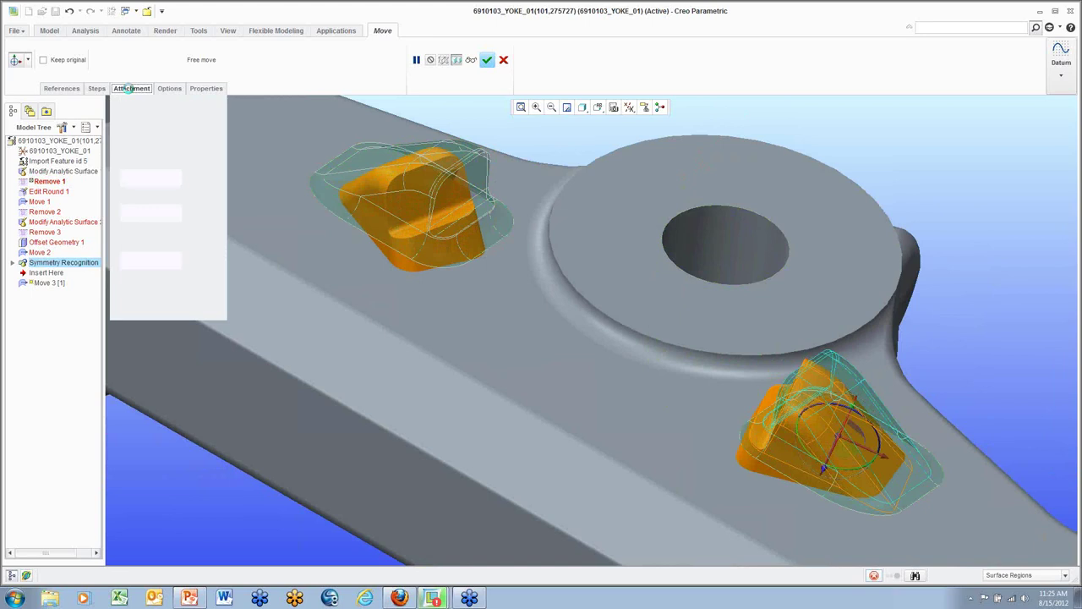
{"action": "left_click", "coordinate": [124, 136]}
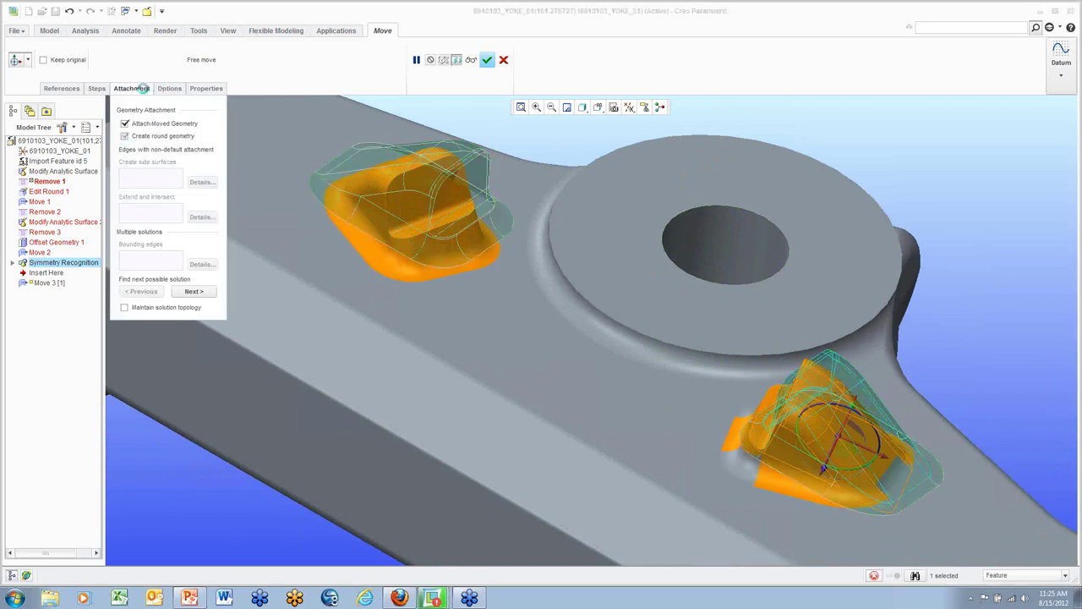
{"action": "left_click", "coordinate": [140, 88]}
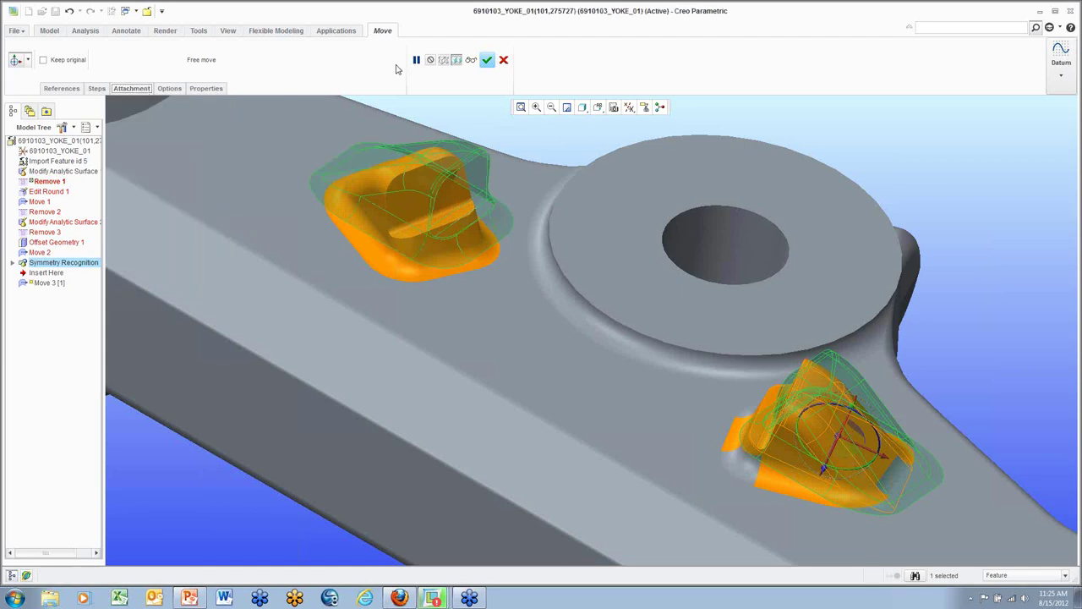
{"action": "left_click", "coordinate": [487, 60]}
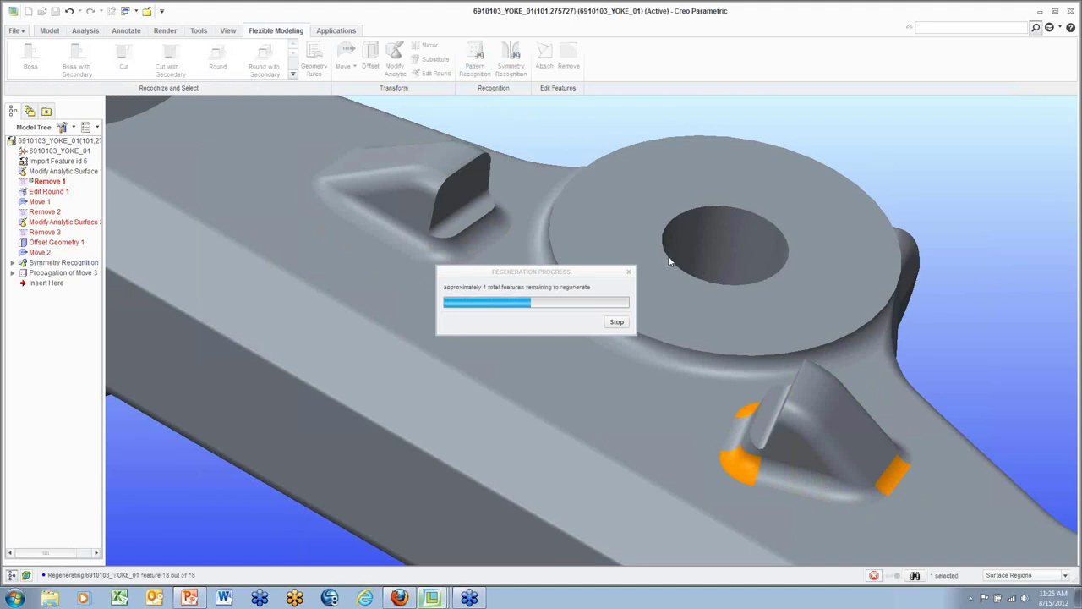
Step: Examine both moved wedge bosses on the yoke and how their rounds attach to the face
{"action": "scroll", "coordinate": [423, 203], "scroll_direction": "up", "scroll_amount": 5}
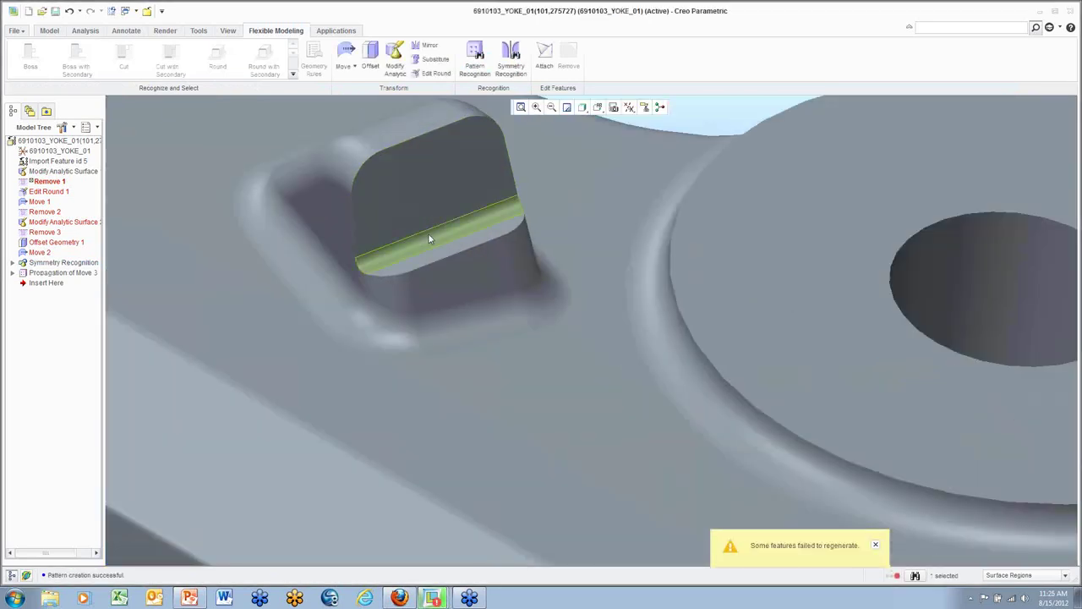
{"action": "mouse_move", "coordinate": [428, 239]}
{"action": "middle_mouse_down"}
{"action": "mouse_move", "coordinate": [375, 186]}
{"action": "mouse_move", "coordinate": [328, 237]}
{"action": "mouse_move", "coordinate": [344, 258]}
{"action": "mouse_move", "coordinate": [339, 223]}
{"action": "middle_mouse_up"}
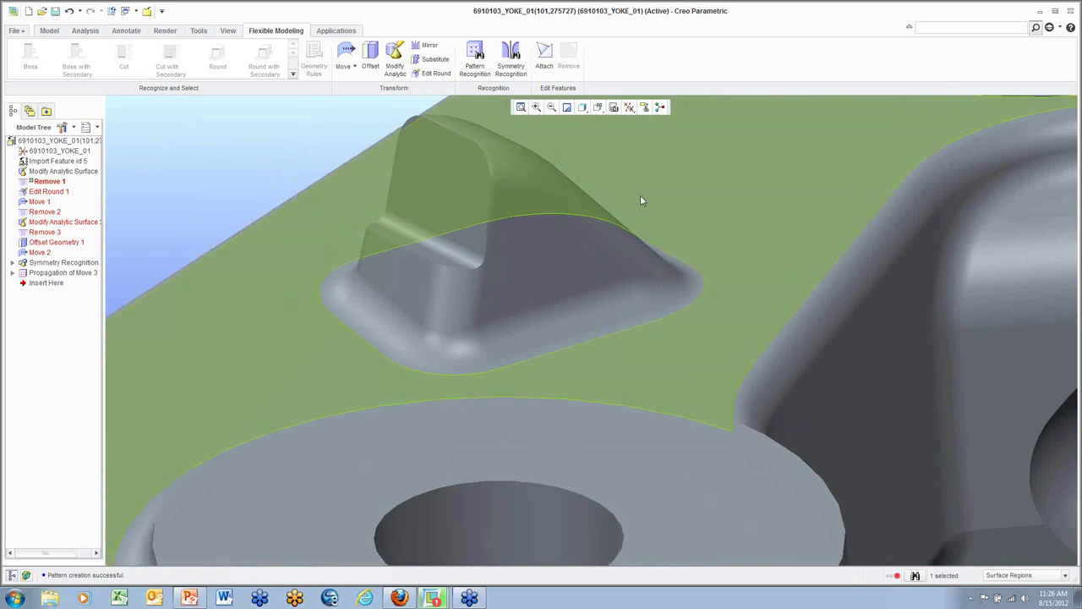
{"action": "left_click", "coordinate": [188, 161]}
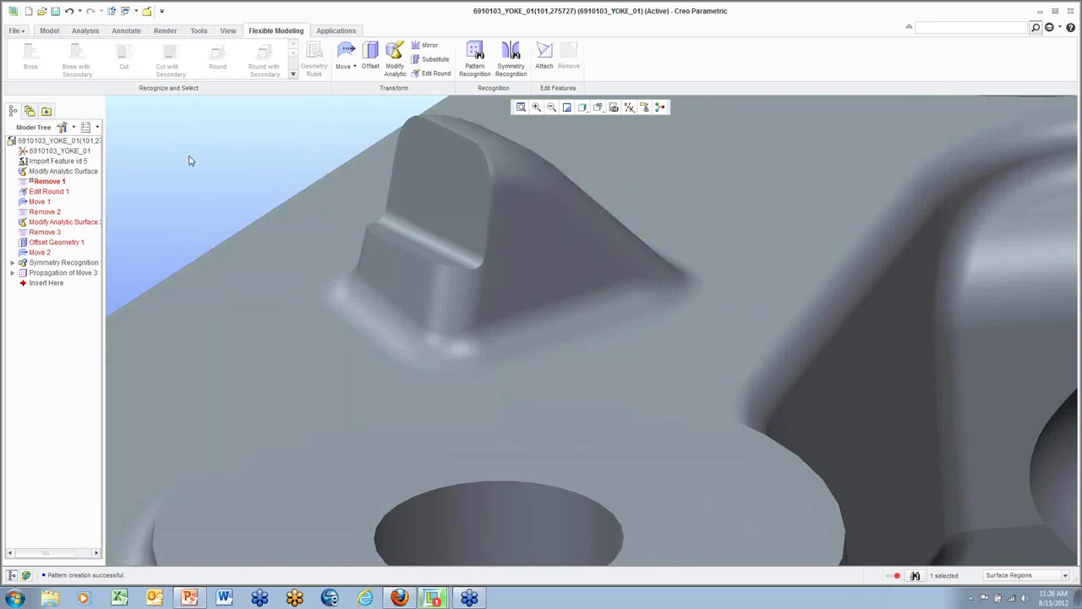
{"action": "scroll", "coordinate": [198, 164], "scroll_direction": "down", "scroll_amount": 5}
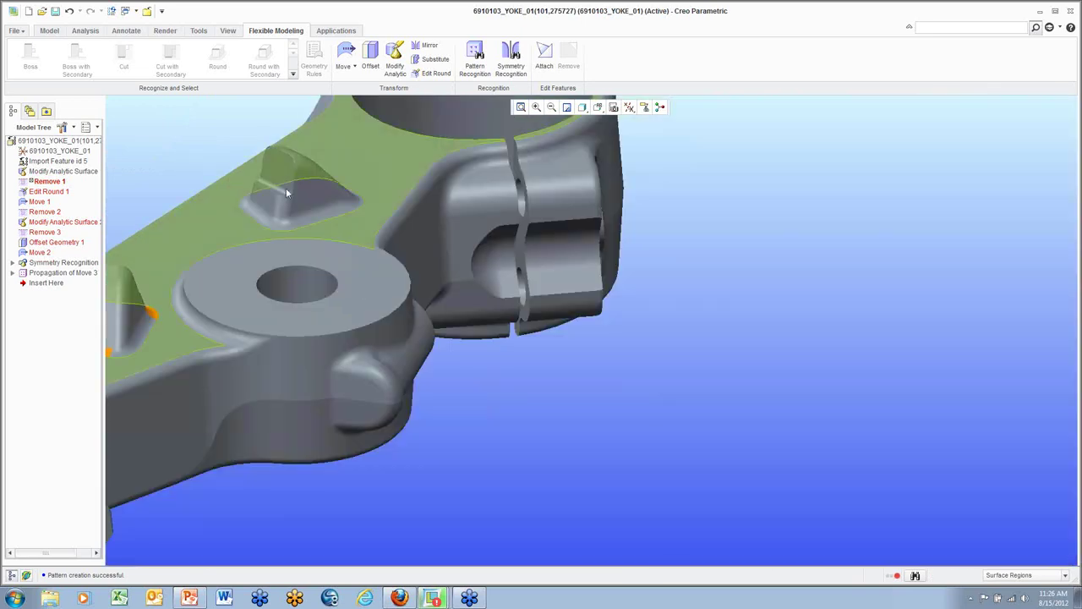
{"action": "scroll", "coordinate": [508, 238], "scroll_direction": "up", "scroll_amount": 3}
{"action": "scroll", "coordinate": [536, 246], "scroll_direction": "down", "scroll_amount": 5}
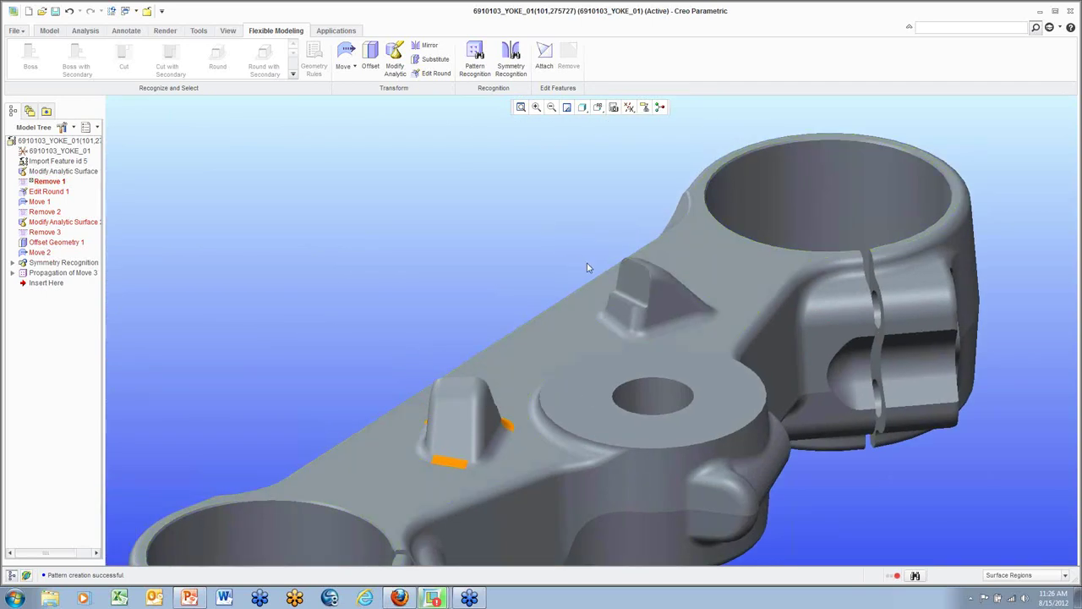
{"action": "scroll", "coordinate": [587, 263], "scroll_direction": "up", "scroll_amount": 3}
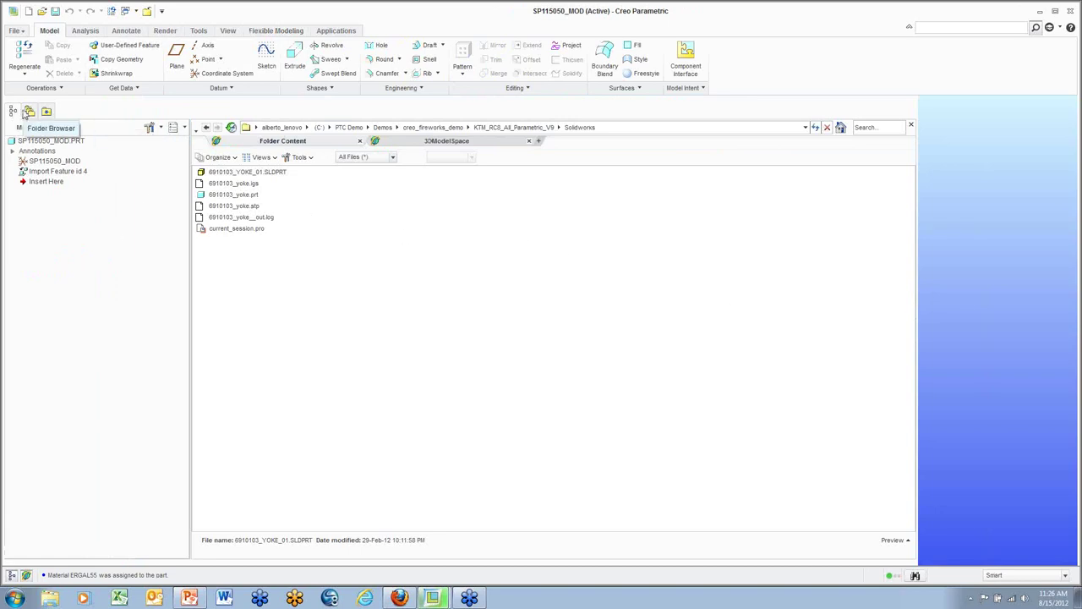
Step: Locate sp115050_mod.stp in the demo folder, then return to the SP115050_MOD part with its model tree shown
{"action": "left_click", "coordinate": [29, 111]}
{"action": "left_click", "coordinate": [68, 351]}
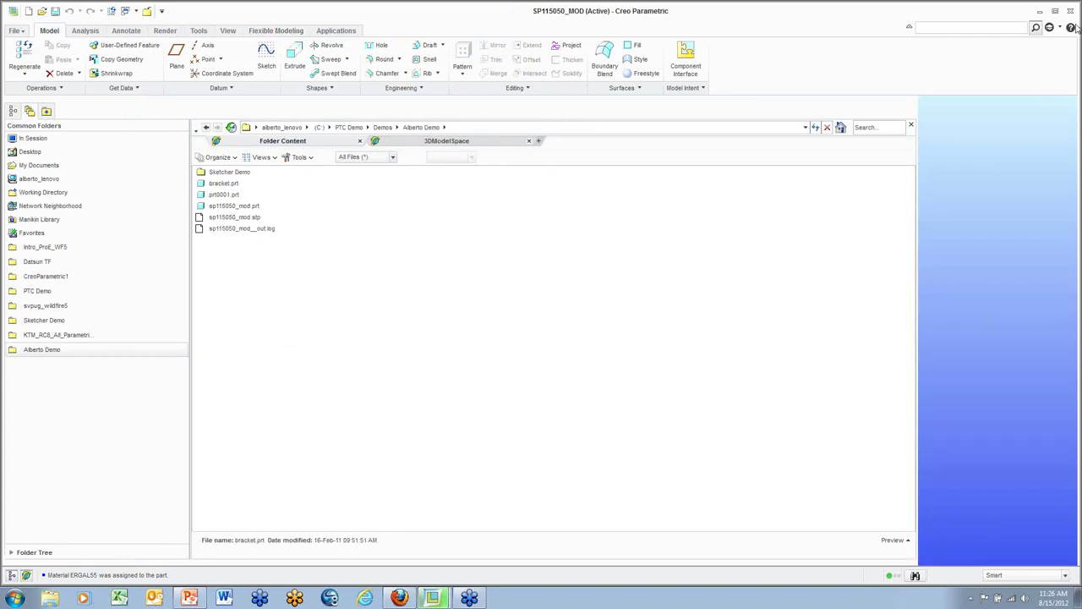
{"action": "left_click", "coordinate": [254, 217]}
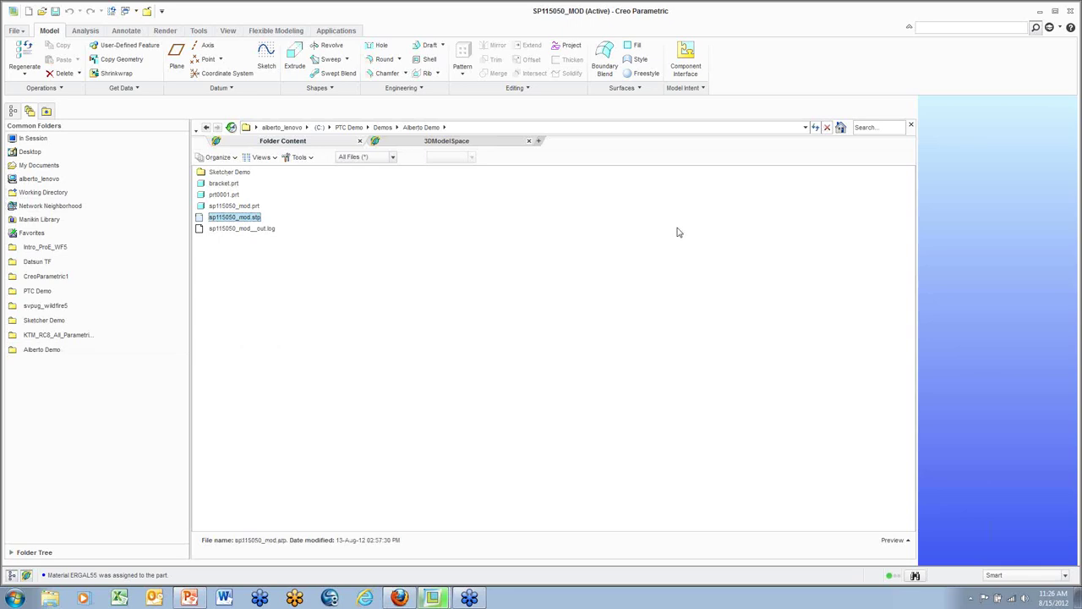
{"action": "left_click", "coordinate": [1074, 27]}
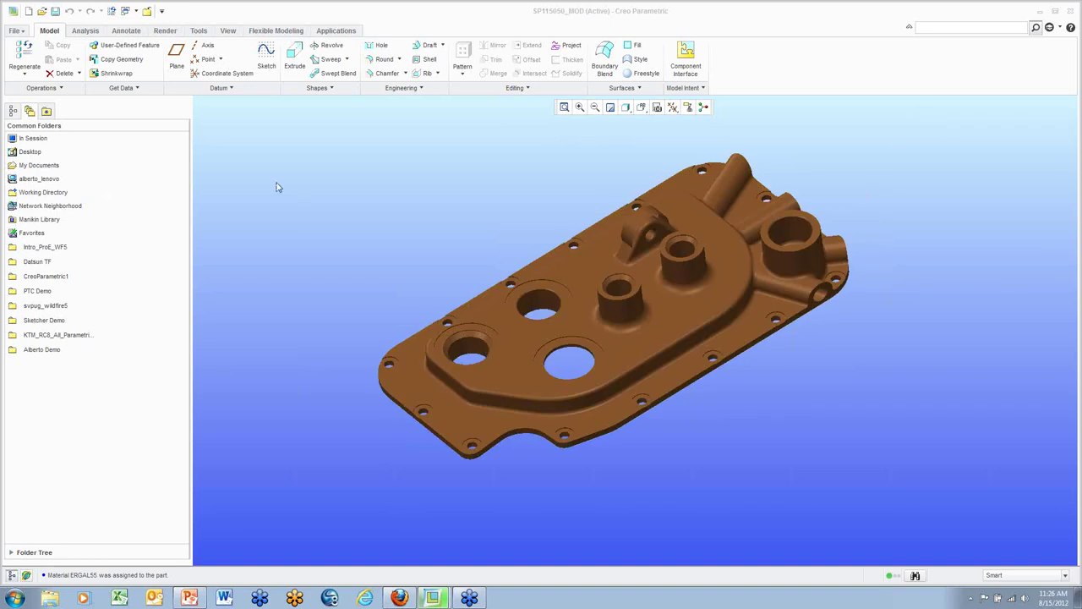
{"action": "left_click", "coordinate": [13, 111]}
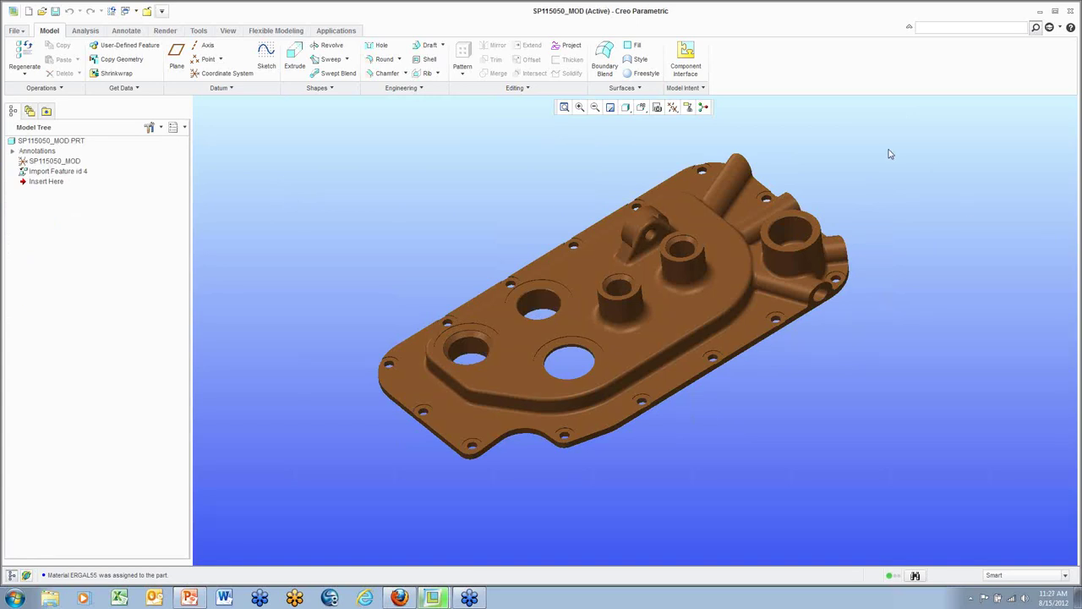
Step: Select the small cylindrical boss nearest the pierced lug on the cover, using Boss with Secondary recognition in flexible modeling
{"action": "scroll", "coordinate": [587, 174], "scroll_direction": "up", "scroll_amount": 5}
{"action": "scroll", "coordinate": [614, 293], "scroll_direction": "down", "scroll_amount": 3}
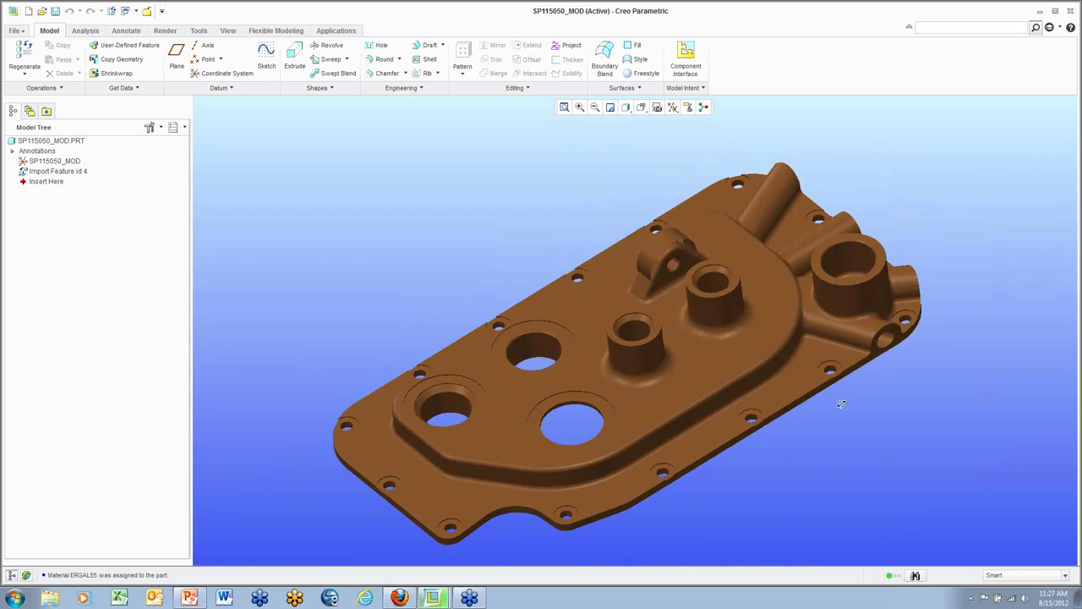
{"action": "mouse_move", "coordinate": [833, 406]}
{"action": "middle_mouse_down"}
{"action": "mouse_move", "coordinate": [899, 414]}
{"action": "mouse_move", "coordinate": [850, 423]}
{"action": "middle_mouse_up"}
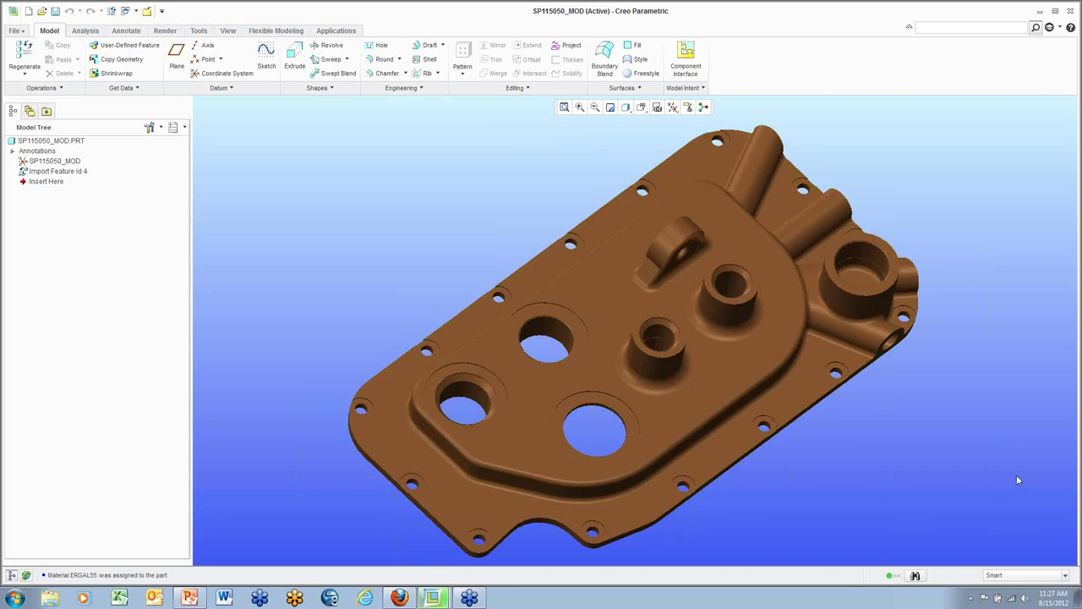
{"action": "middle_click_drag", "start_coordinate": [976, 454], "coordinate": [975, 461]}
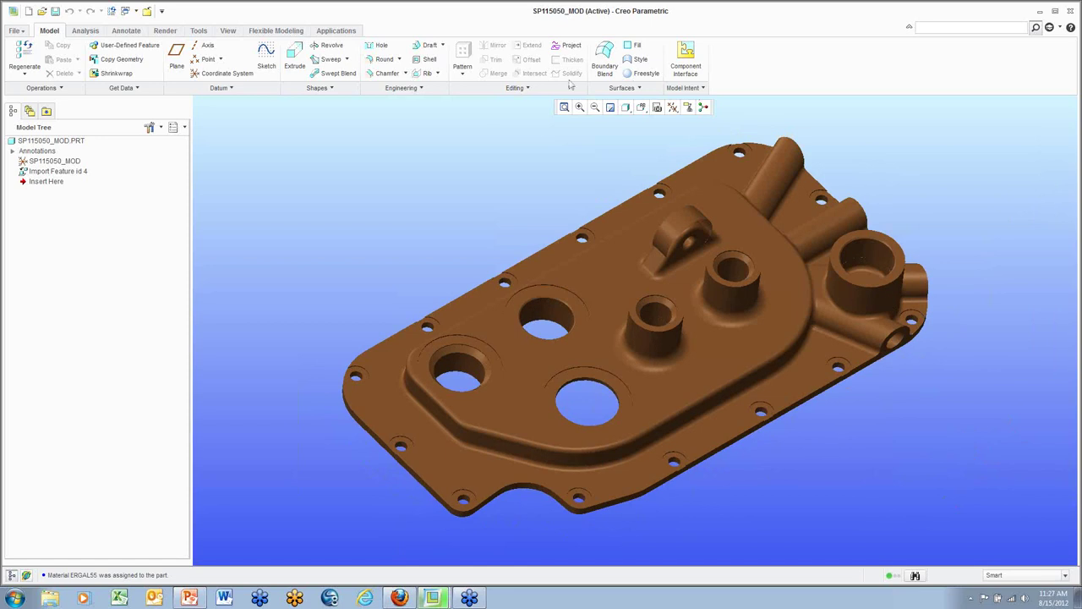
{"action": "left_click", "coordinate": [269, 31]}
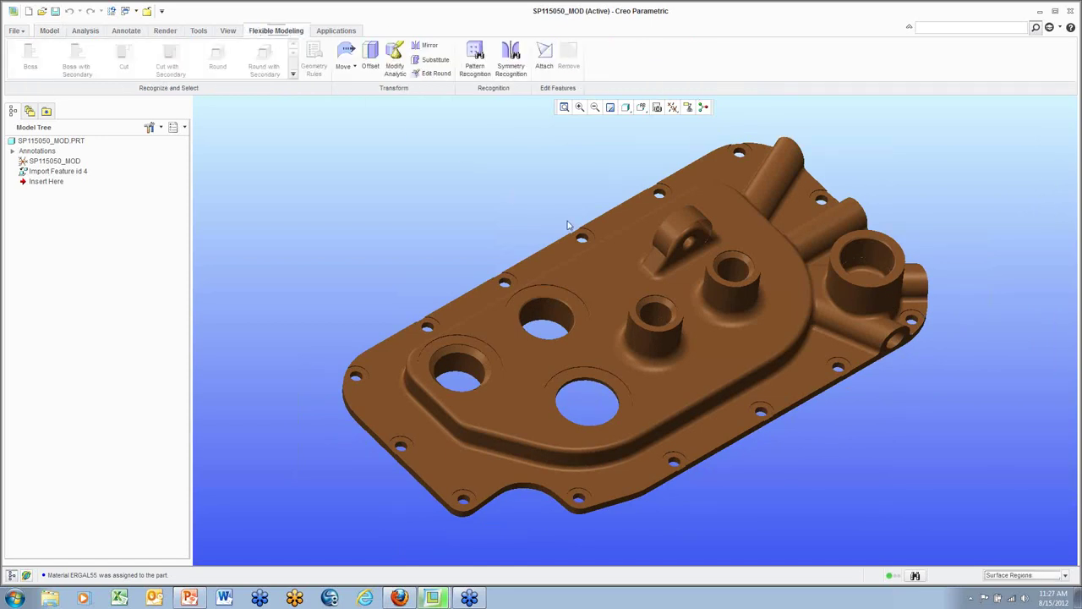
{"action": "left_click", "coordinate": [748, 300]}
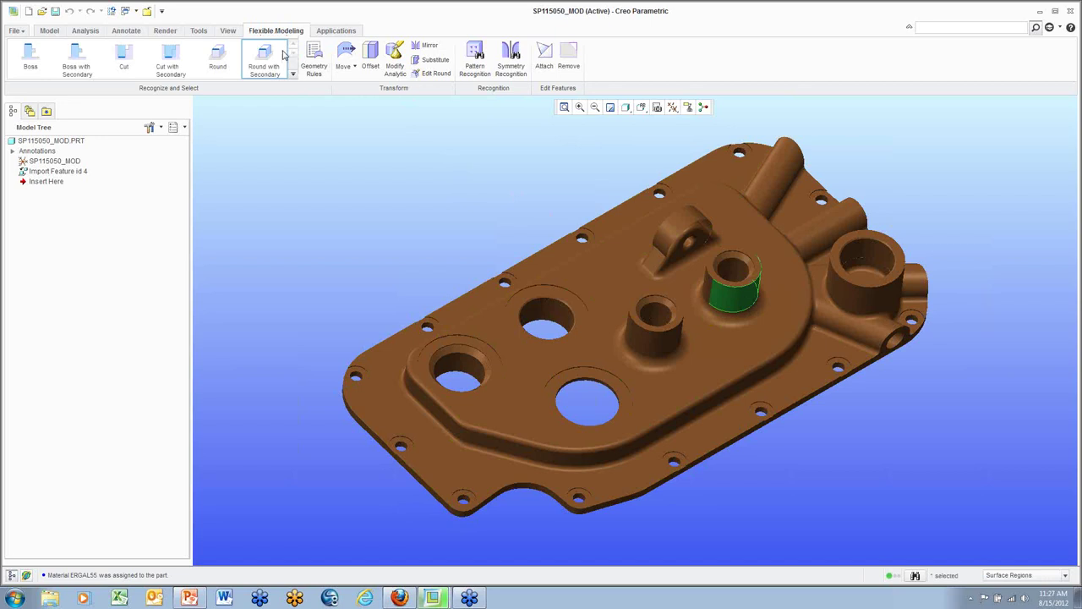
{"action": "left_click", "coordinate": [80, 56]}
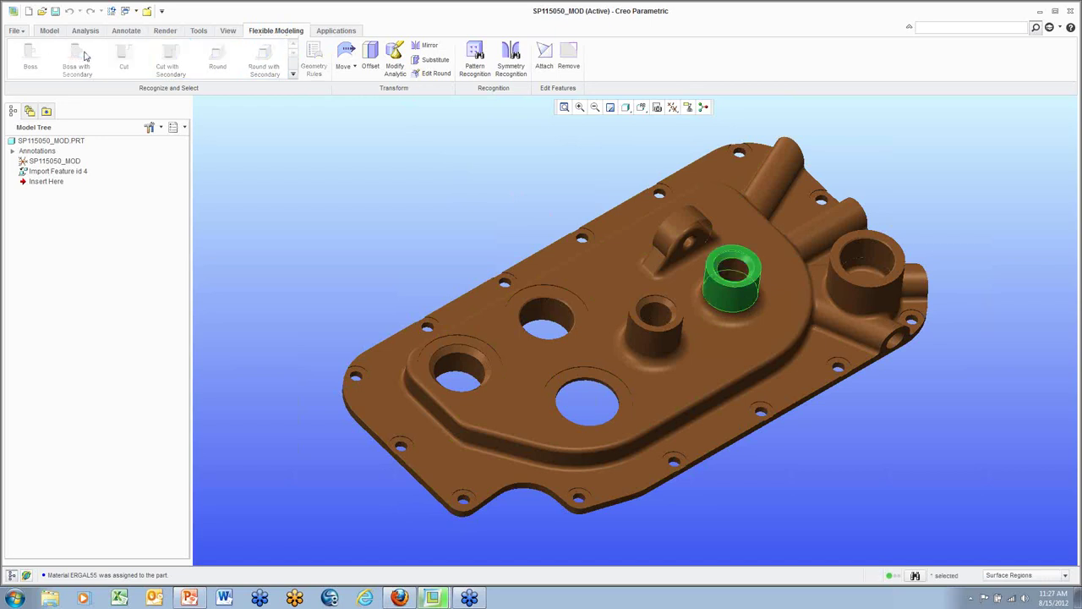
{"action": "scroll", "coordinate": [910, 300], "scroll_direction": "down", "scroll_amount": 3}
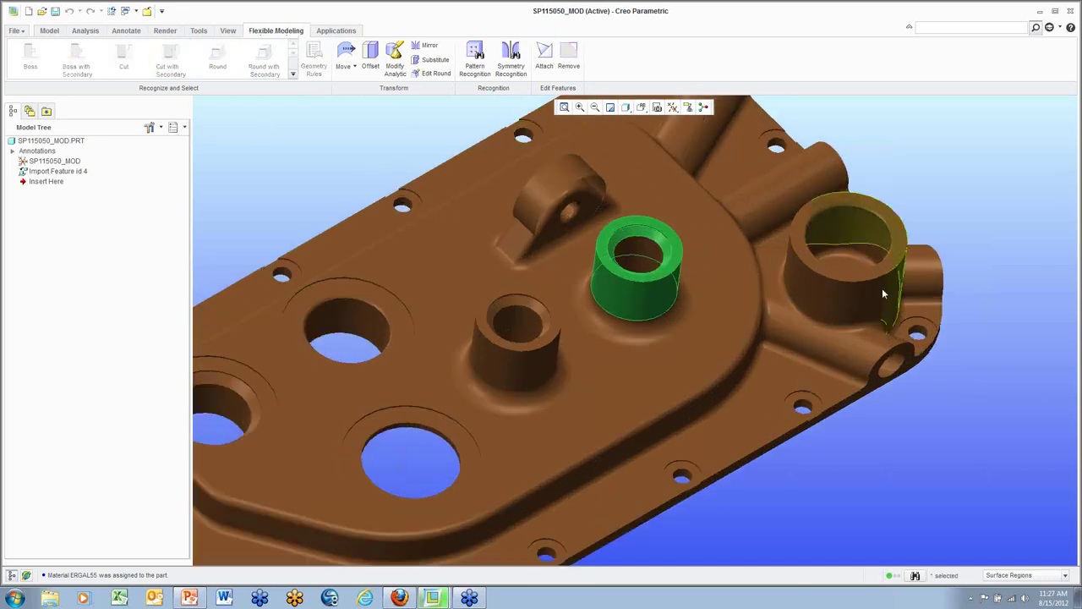
Step: Start a free Move of the selected boss and shift it along one handle axis across the cover's raised step
{"action": "left_click", "coordinate": [346, 52]}
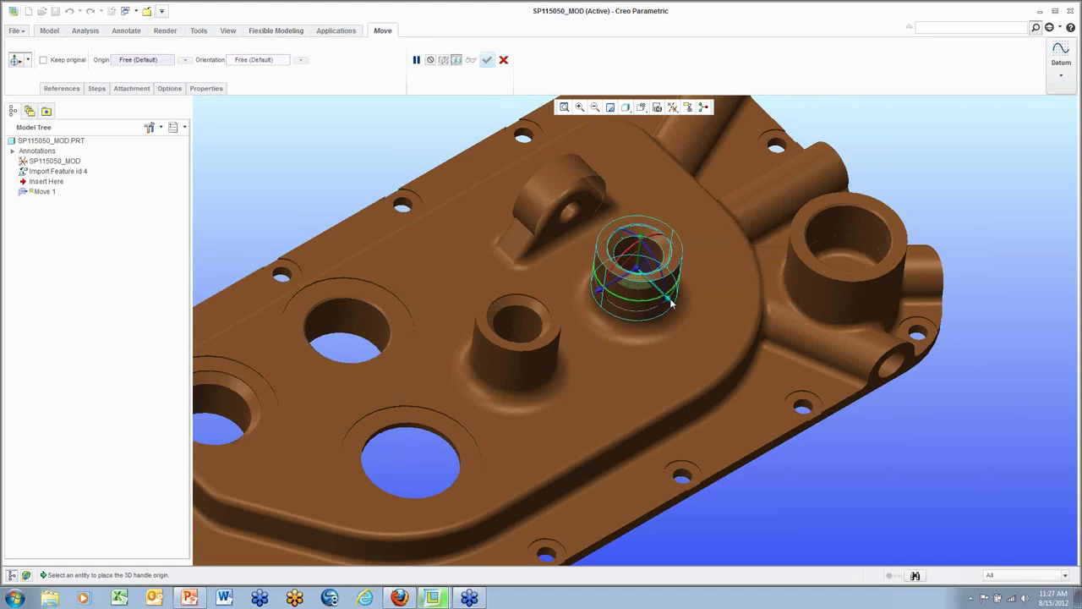
{"action": "left_click_drag", "start_coordinate": [672, 304], "coordinate": [738, 374]}
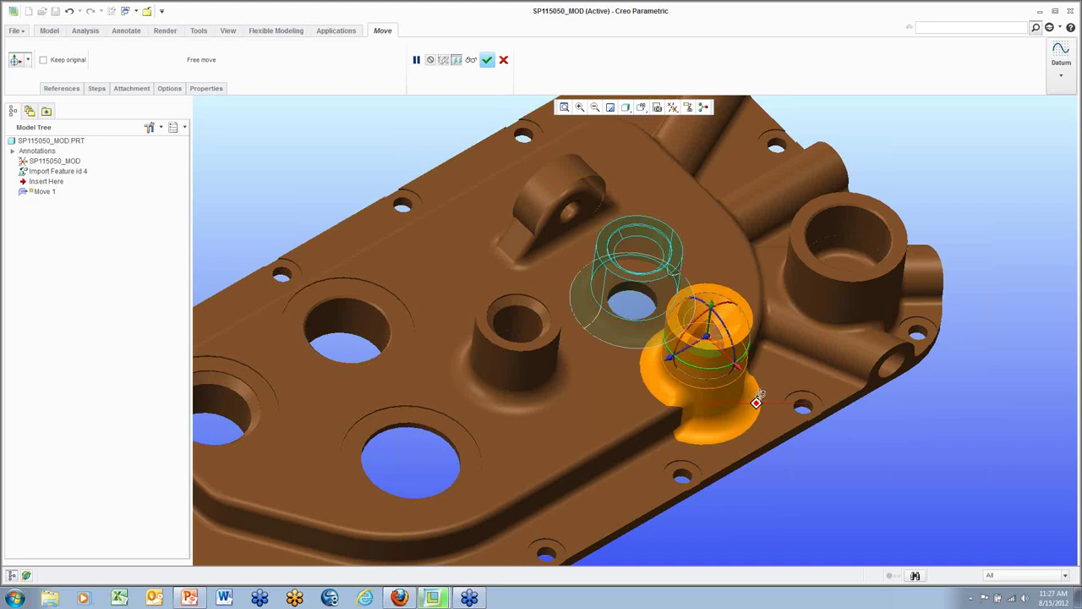
{"action": "middle_click_drag", "start_coordinate": [759, 394], "coordinate": [741, 362]}
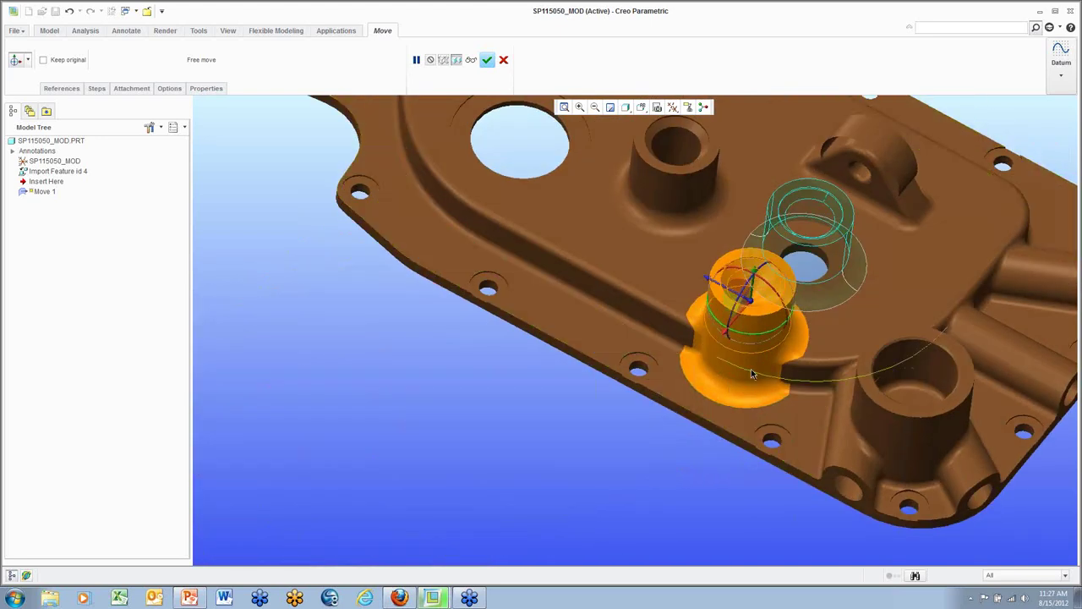
{"action": "scroll", "coordinate": [755, 347], "scroll_direction": "down", "scroll_amount": 4}
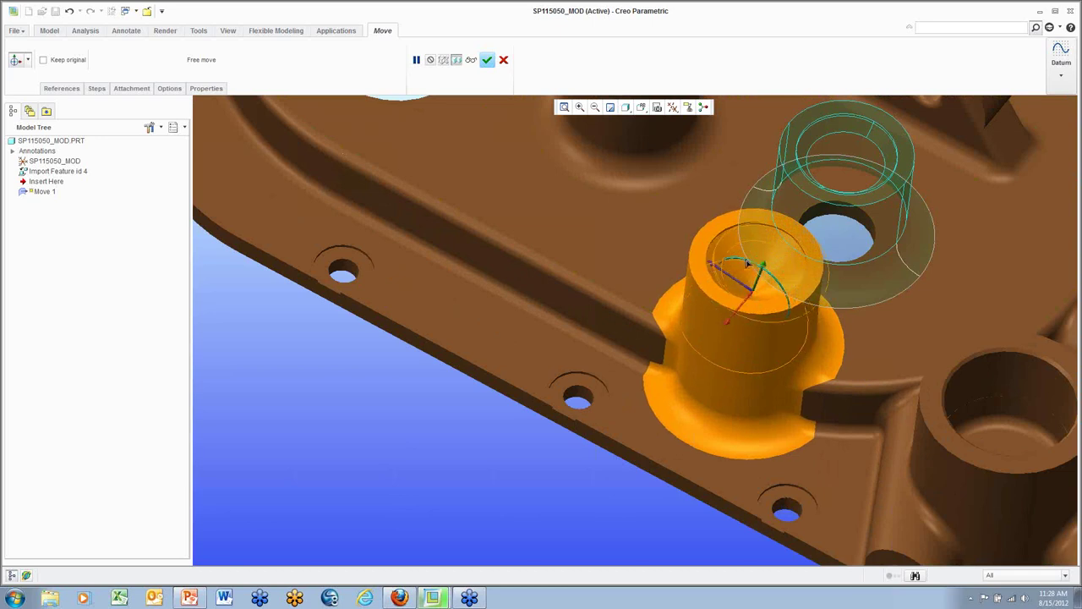
Step: Rotate the moved boss with the 3D handle so it leans over the step, and complete the move
{"action": "left_click_drag", "start_coordinate": [747, 264], "coordinate": [621, 269]}
{"action": "scroll", "coordinate": [567, 343], "scroll_direction": "down", "scroll_amount": 5}
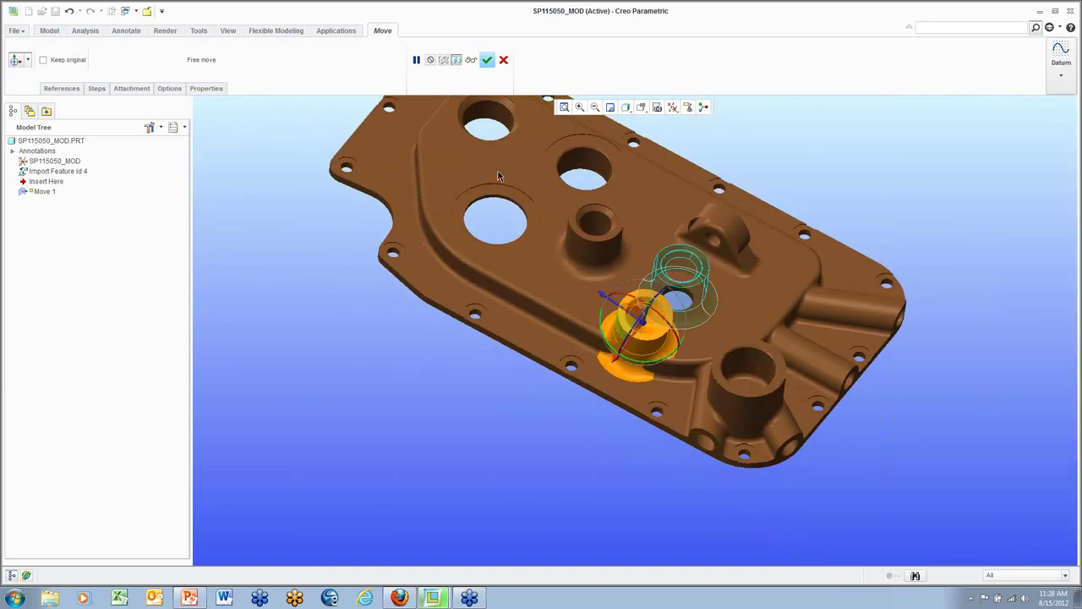
{"action": "left_click", "coordinate": [487, 59]}
Step: Examine how the moved, tilted boss blends into the cover's raised step and outer flange
{"action": "middle_click_drag", "start_coordinate": [606, 444], "coordinate": [658, 442]}
{"action": "left_click", "coordinate": [658, 441]}
{"action": "scroll", "coordinate": [475, 332], "scroll_direction": "down", "scroll_amount": 2}
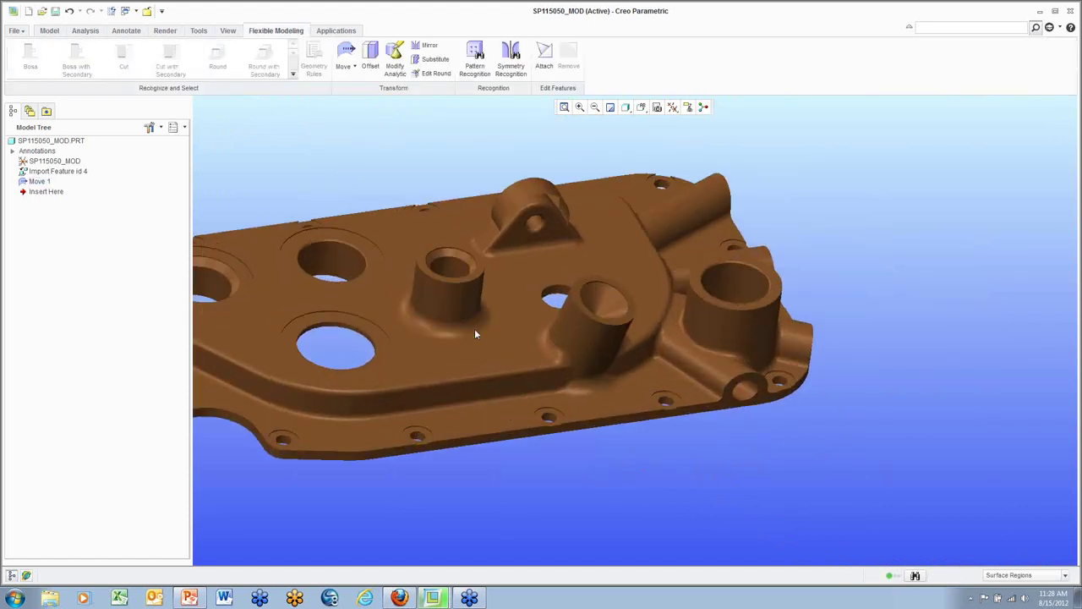
{"action": "scroll", "coordinate": [475, 333], "scroll_direction": "down", "scroll_amount": 3}
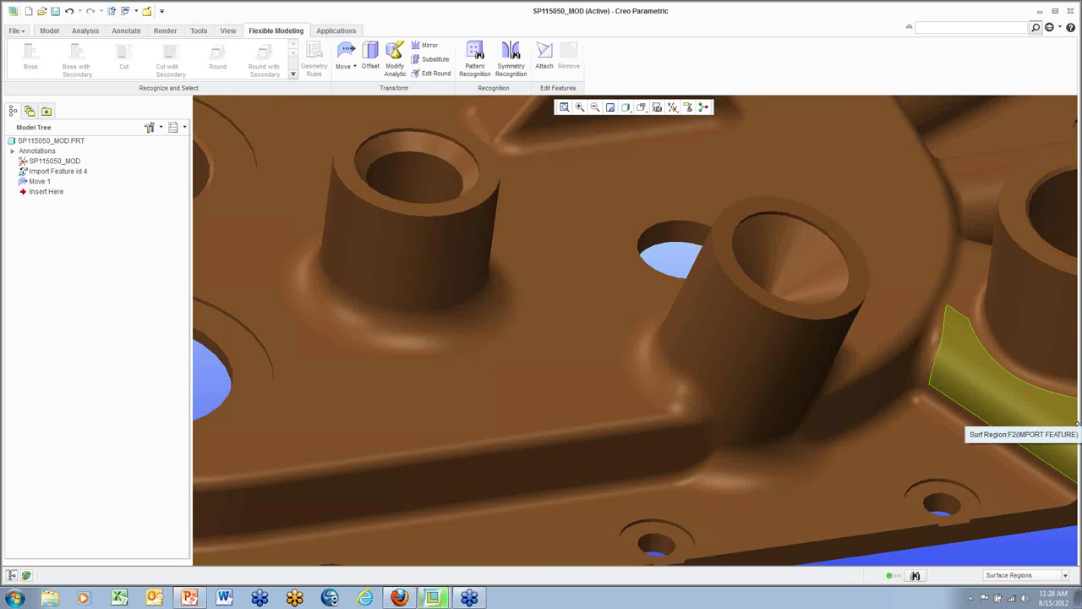
{"action": "scroll", "coordinate": [812, 413], "scroll_direction": "up", "scroll_amount": 5}
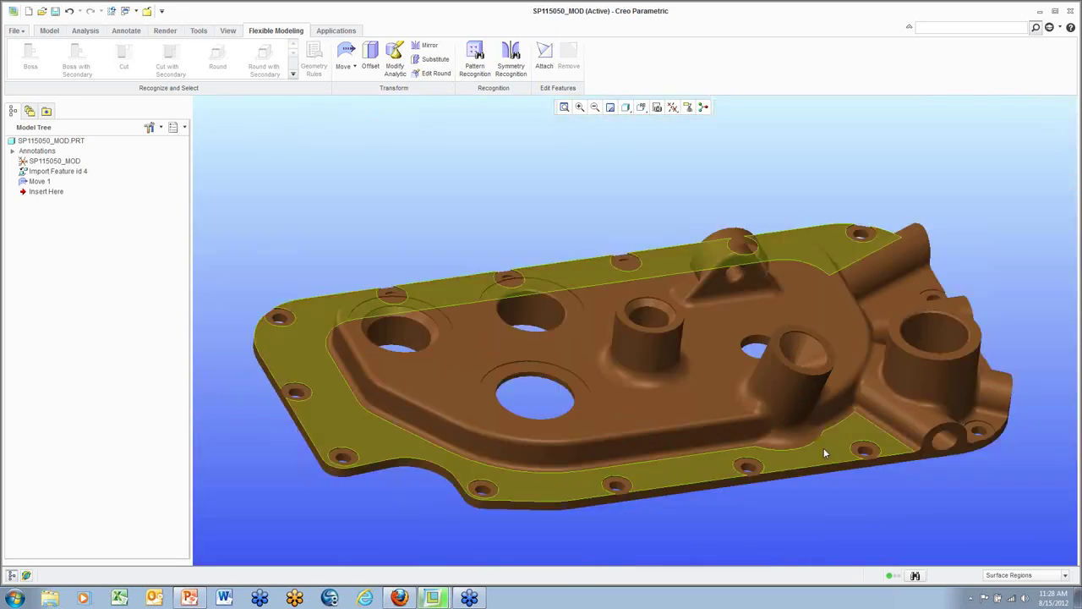
{"action": "middle_click_drag", "start_coordinate": [913, 491], "coordinate": [845, 442], "text": "shift"}
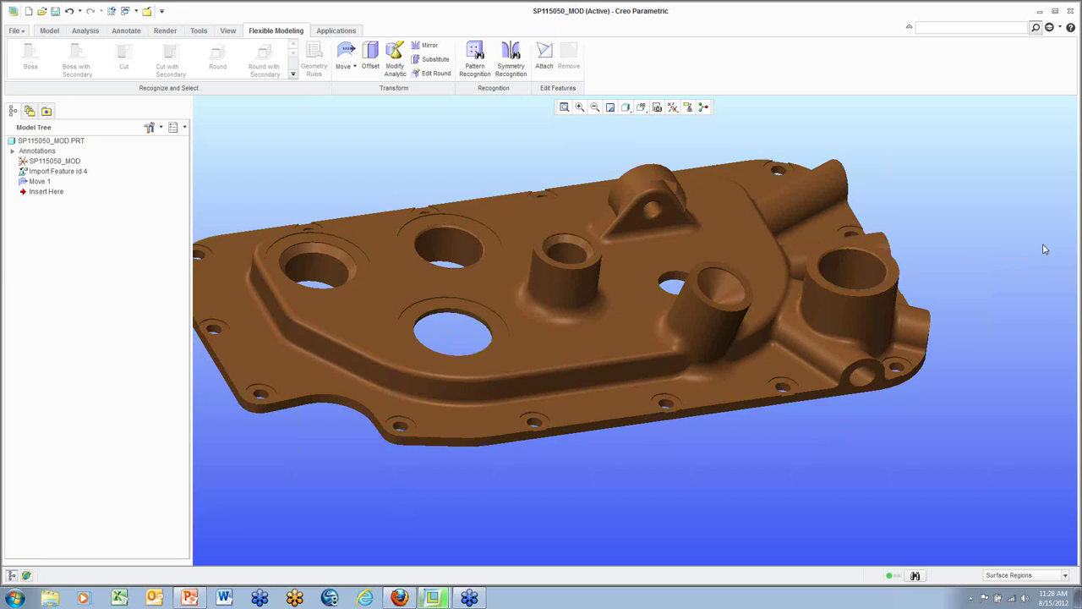
Step: Select the large cylindrical boss among the angled tubes with Boss with Secondary recognition, and turn on datum plane display
{"action": "left_click", "coordinate": [861, 310]}
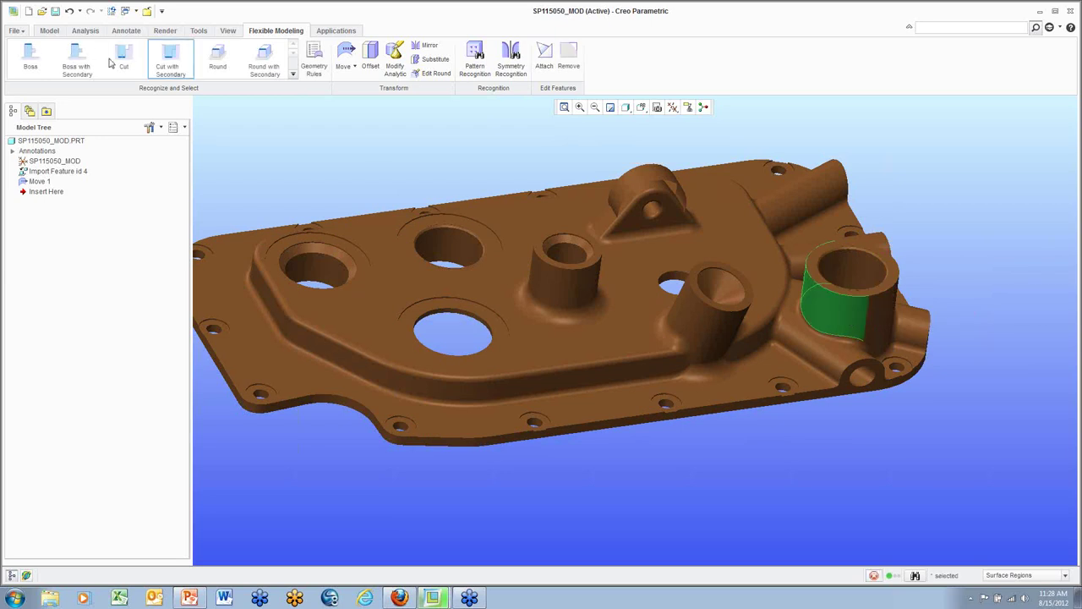
{"action": "left_click", "coordinate": [78, 60]}
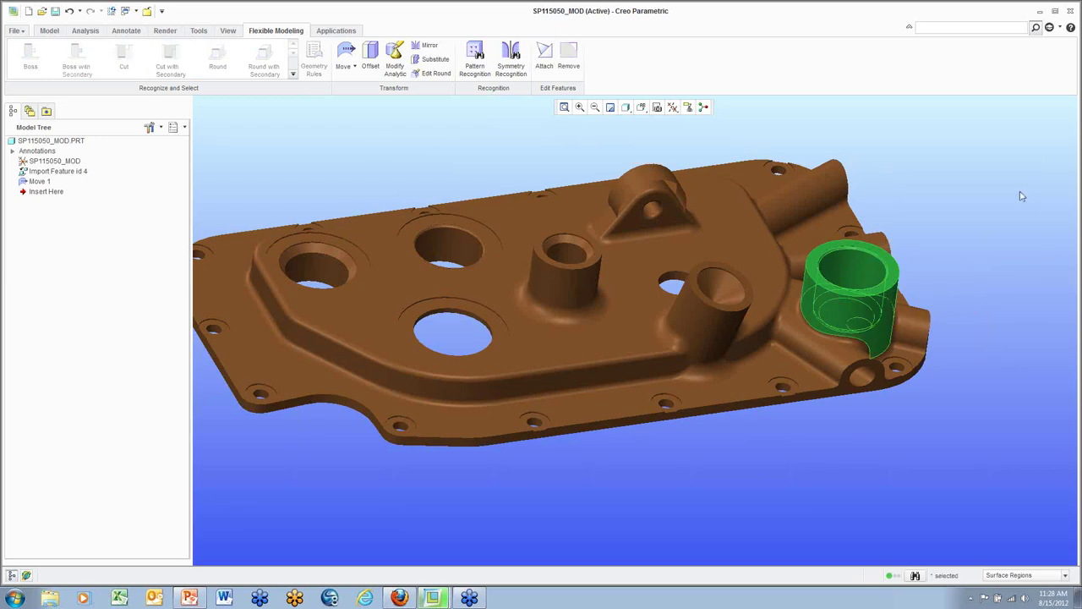
{"action": "mouse_move", "coordinate": [956, 162]}
{"action": "middle_mouse_down"}
{"action": "mouse_move", "coordinate": [937, 143]}
{"action": "mouse_move", "coordinate": [911, 145]}
{"action": "mouse_move", "coordinate": [955, 132]}
{"action": "mouse_move", "coordinate": [978, 158]}
{"action": "mouse_move", "coordinate": [905, 150]}
{"action": "middle_mouse_up"}
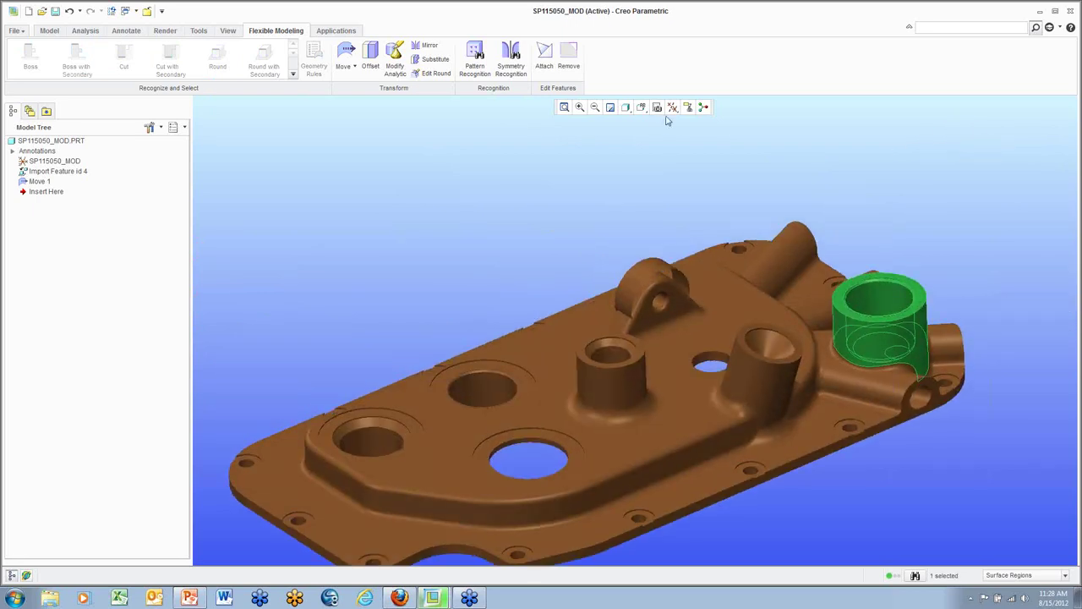
{"action": "left_click", "coordinate": [672, 107]}
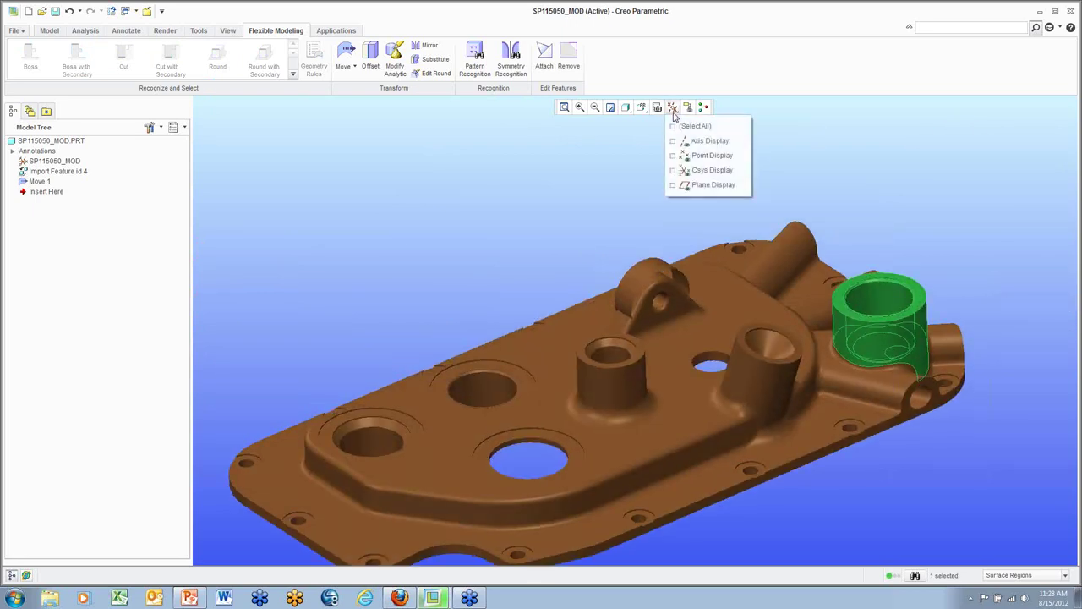
{"action": "left_click", "coordinate": [716, 184]}
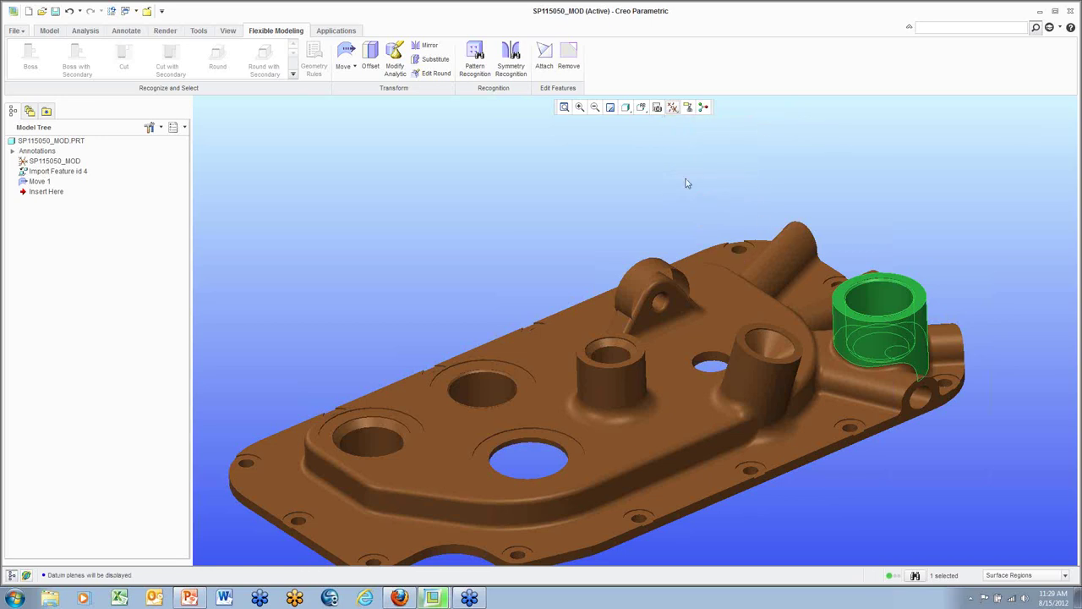
Step: Clear the boss selection and create a datum plane from the middle tube's cylindrical surface and the cover's flat raised face
{"action": "left_click", "coordinate": [672, 109]}
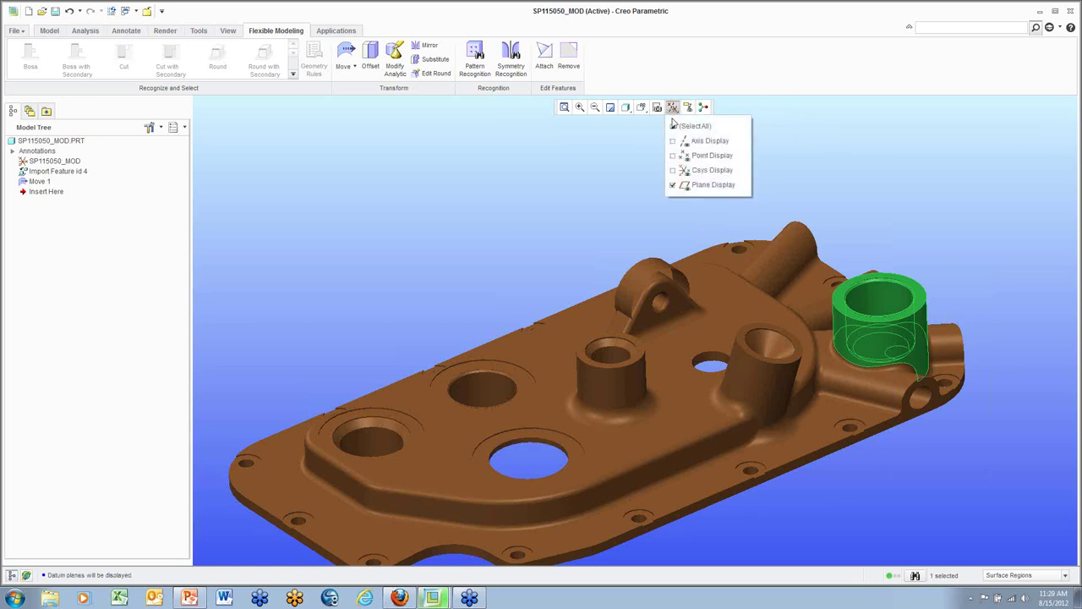
{"action": "left_click", "coordinate": [922, 123]}
{"action": "left_click", "coordinate": [865, 160]}
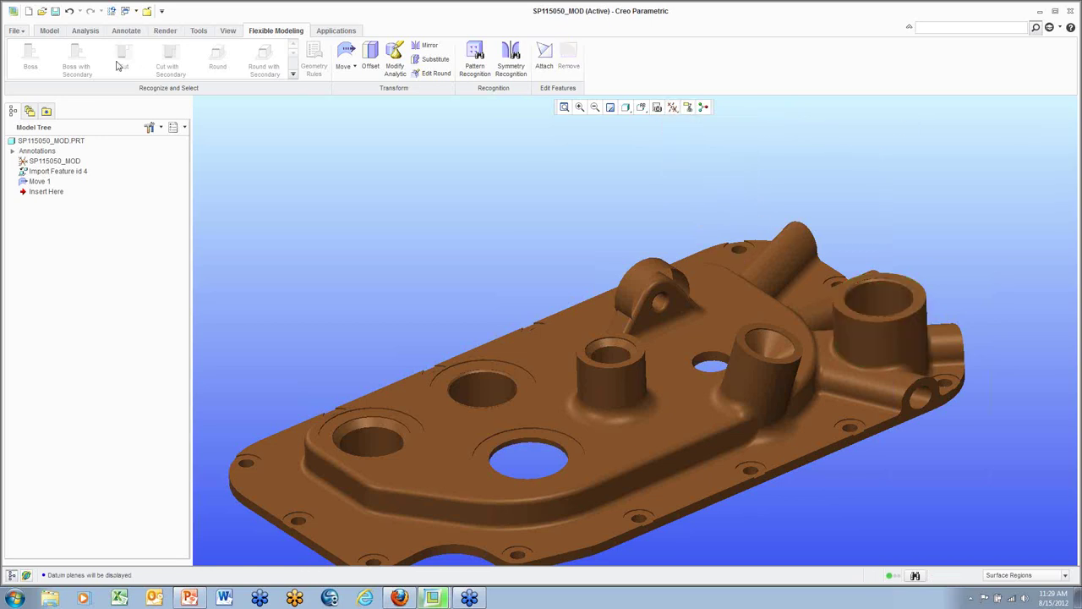
{"action": "left_click", "coordinate": [51, 32]}
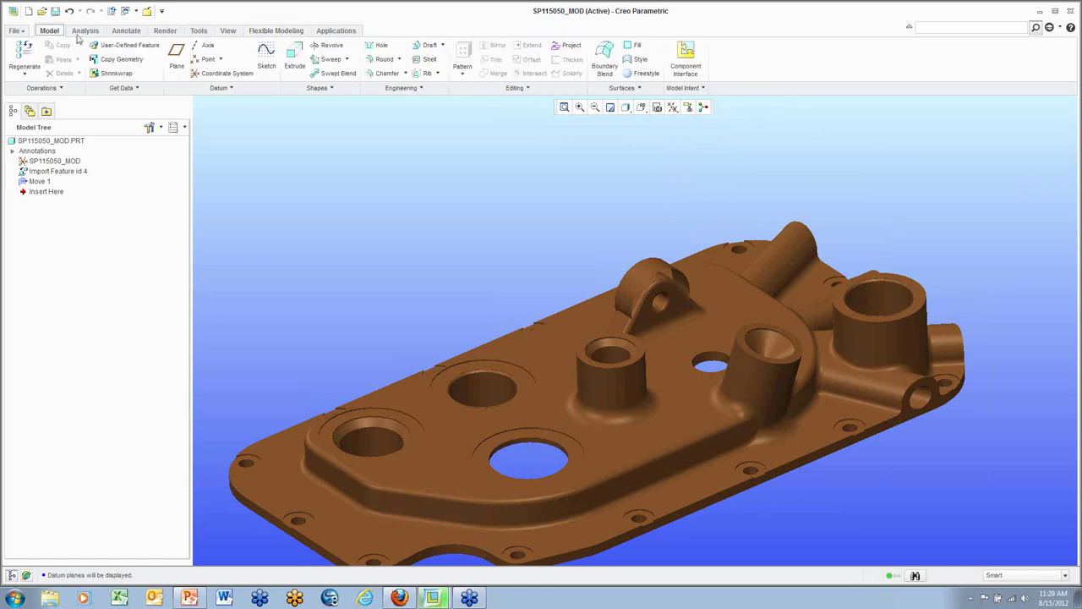
{"action": "left_click", "coordinate": [175, 54]}
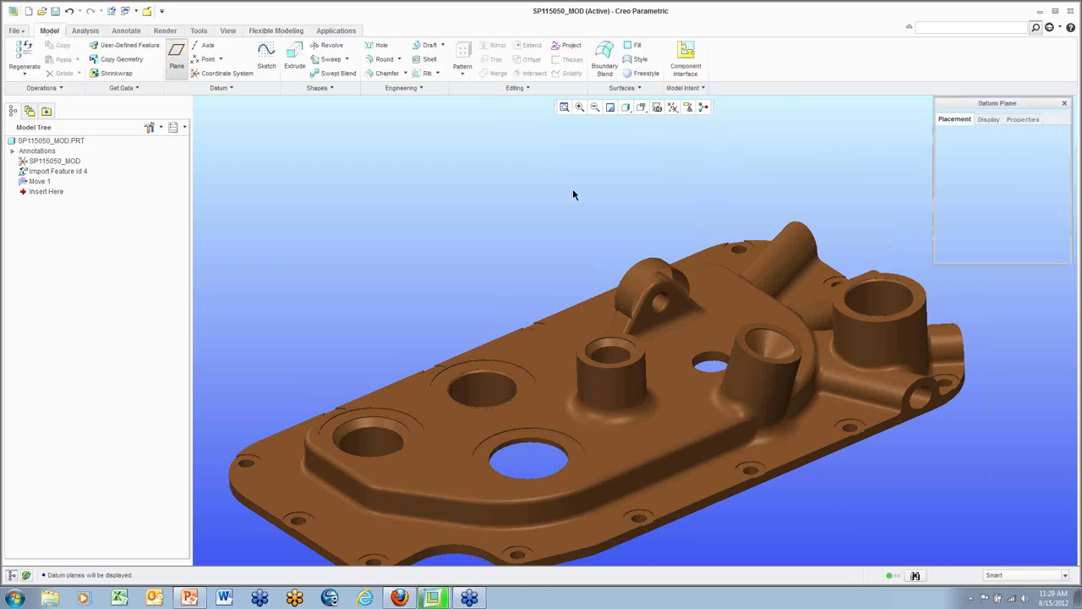
{"action": "left_click", "coordinate": [1064, 578]}
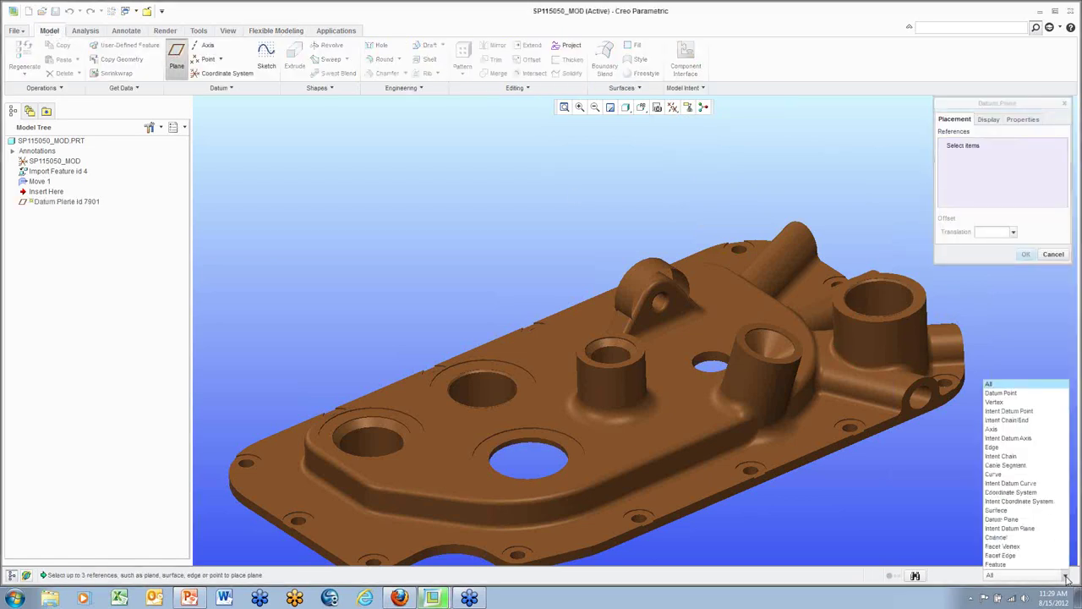
{"action": "left_click", "coordinate": [1039, 515]}
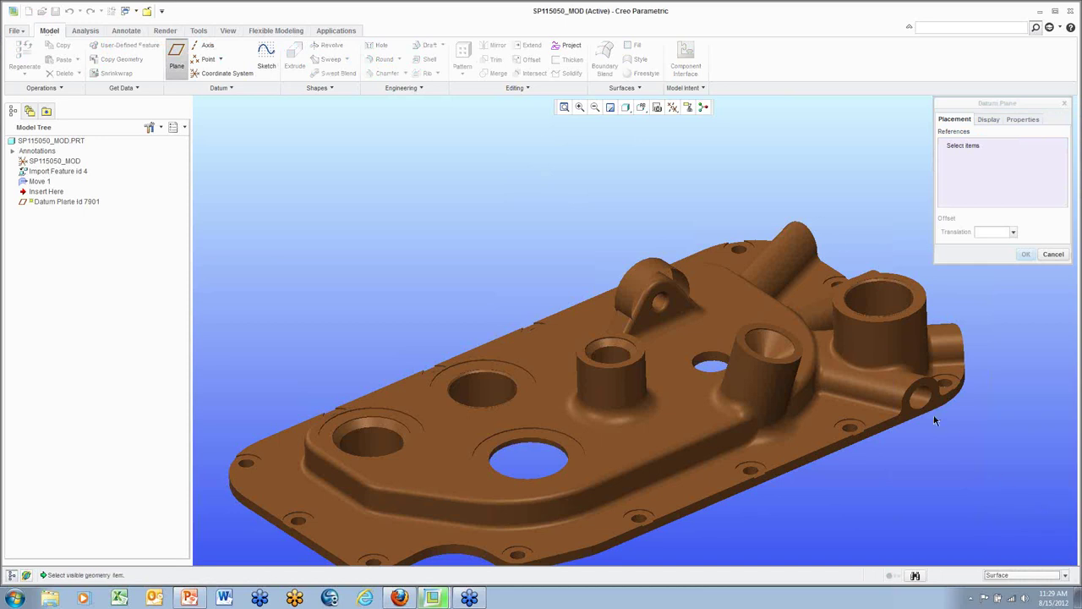
{"action": "left_click", "coordinate": [811, 311]}
{"action": "left_click", "coordinate": [736, 310], "text": "ctrl"}
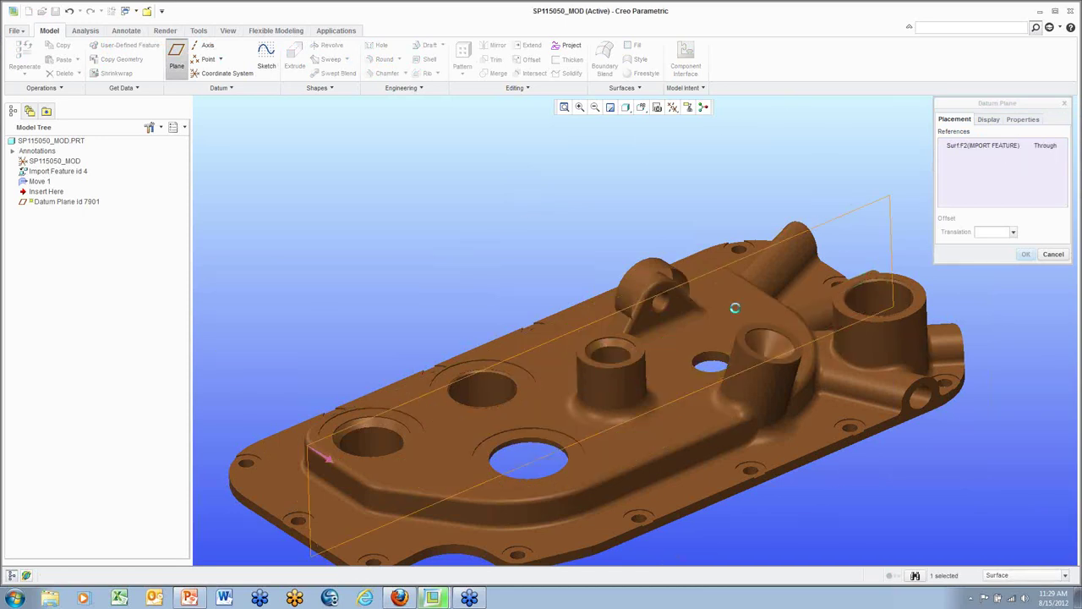
{"action": "left_click", "coordinate": [1026, 255]}
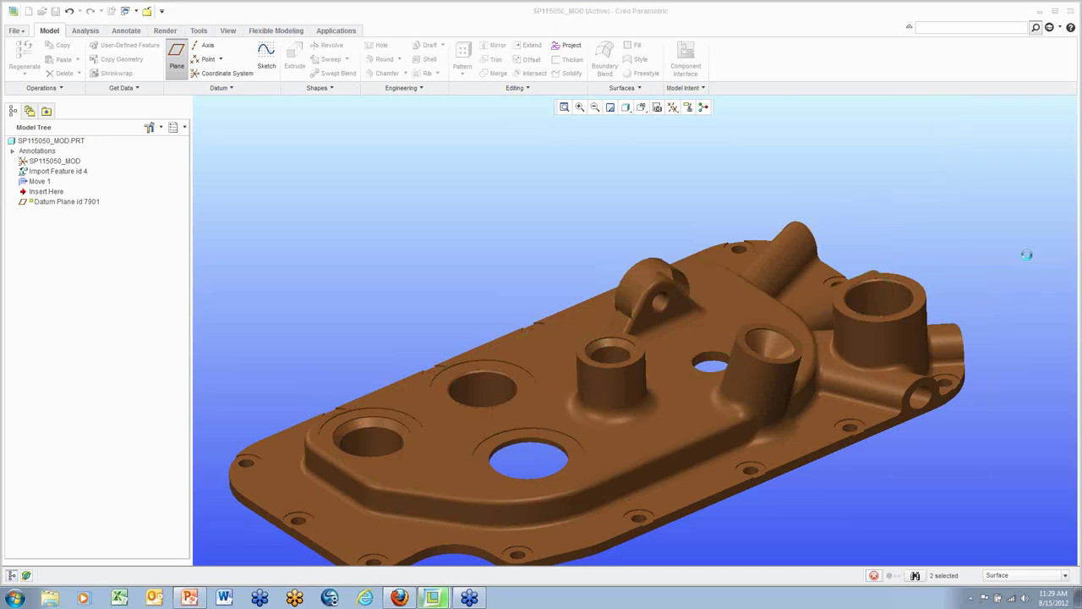
Step: Select the large cylindrical boss beside the angled tubes using Boss with Secondary recognition
{"action": "left_click", "coordinate": [277, 30]}
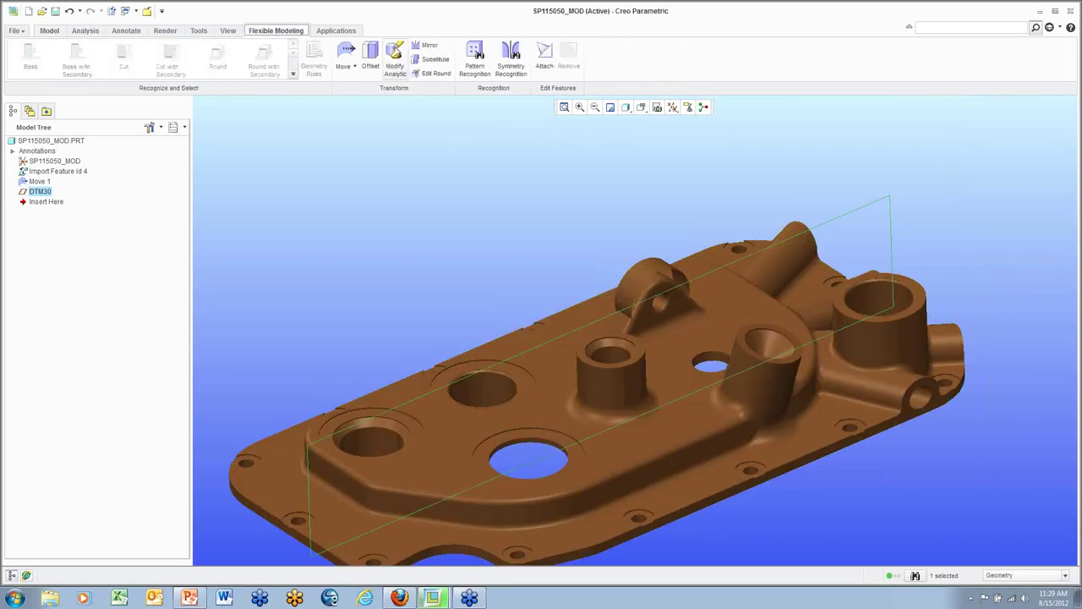
{"action": "left_click", "coordinate": [859, 346]}
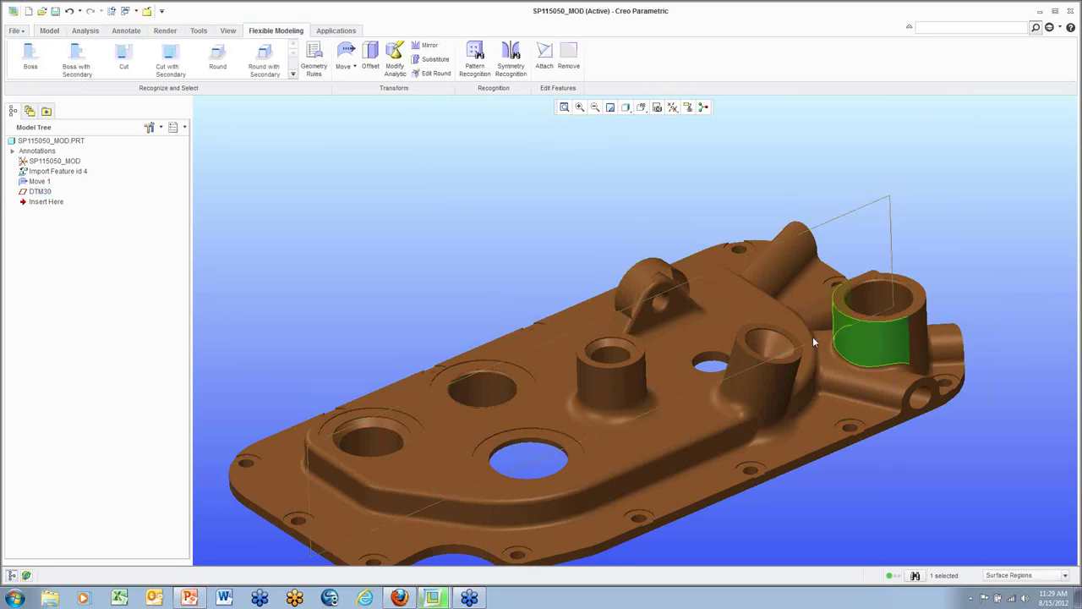
{"action": "left_click", "coordinate": [85, 61]}
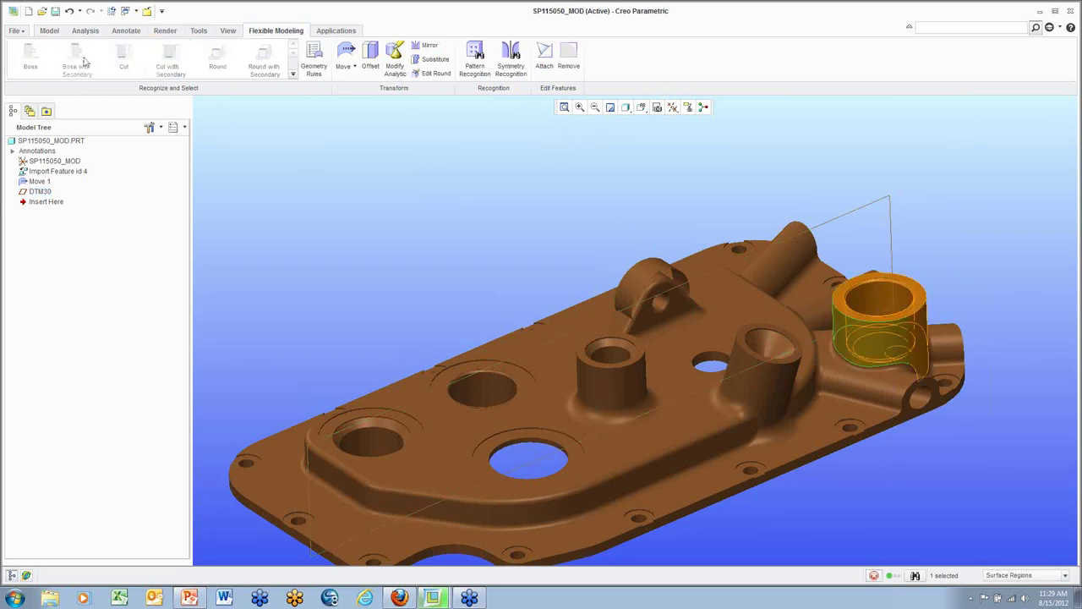
Step: Mirror the selected boss about datum plane DTM30 to the opposite side of the cover, and complete the feature
{"action": "left_click", "coordinate": [433, 47]}
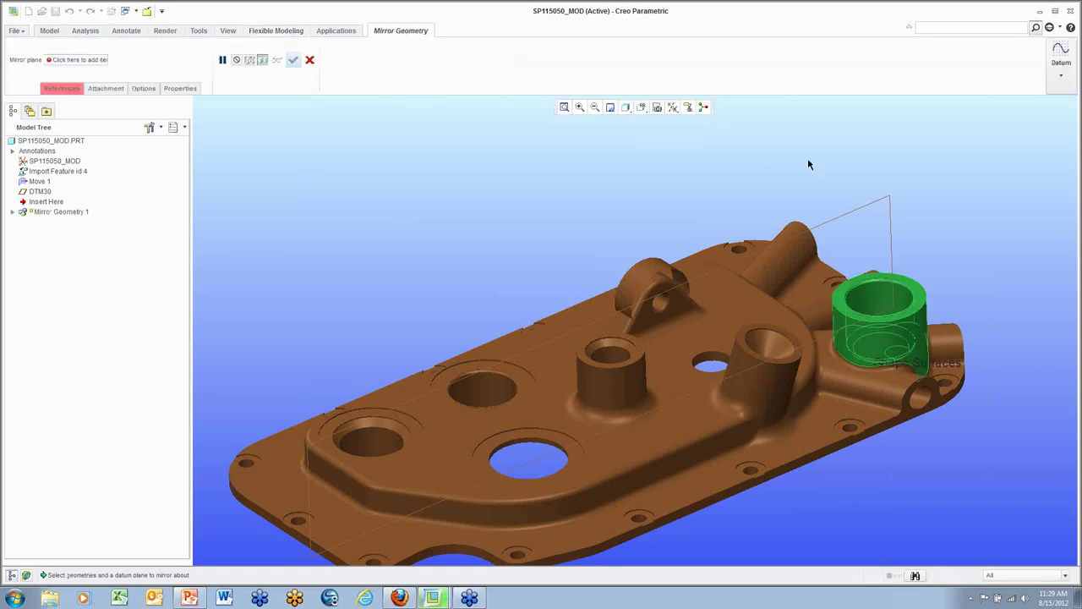
{"action": "left_click", "coordinate": [61, 60]}
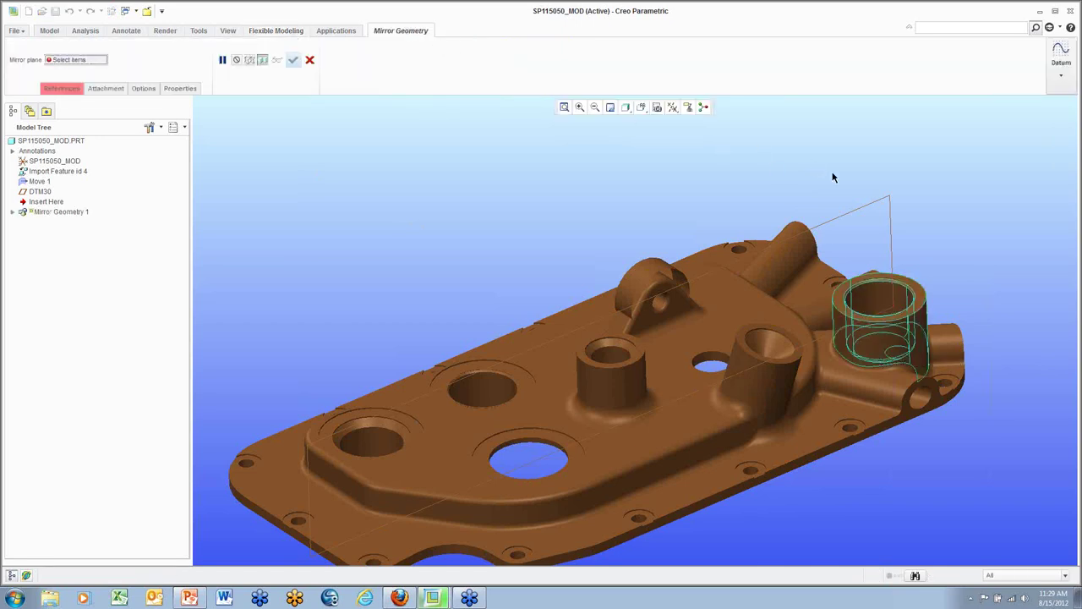
{"action": "left_click", "coordinate": [864, 204]}
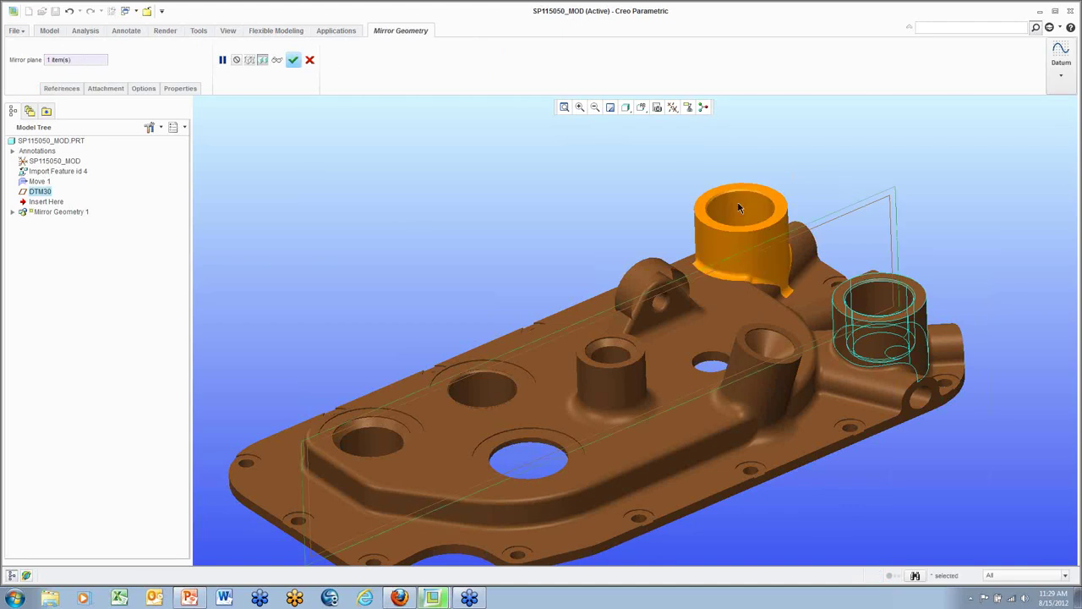
{"action": "mouse_move", "coordinate": [479, 211]}
{"action": "middle_mouse_down"}
{"action": "mouse_move", "coordinate": [568, 191]}
{"action": "mouse_move", "coordinate": [697, 258]}
{"action": "mouse_move", "coordinate": [676, 283]}
{"action": "mouse_move", "coordinate": [526, 270]}
{"action": "middle_mouse_up"}
{"action": "middle_click_drag", "start_coordinate": [345, 352], "coordinate": [741, 337]}
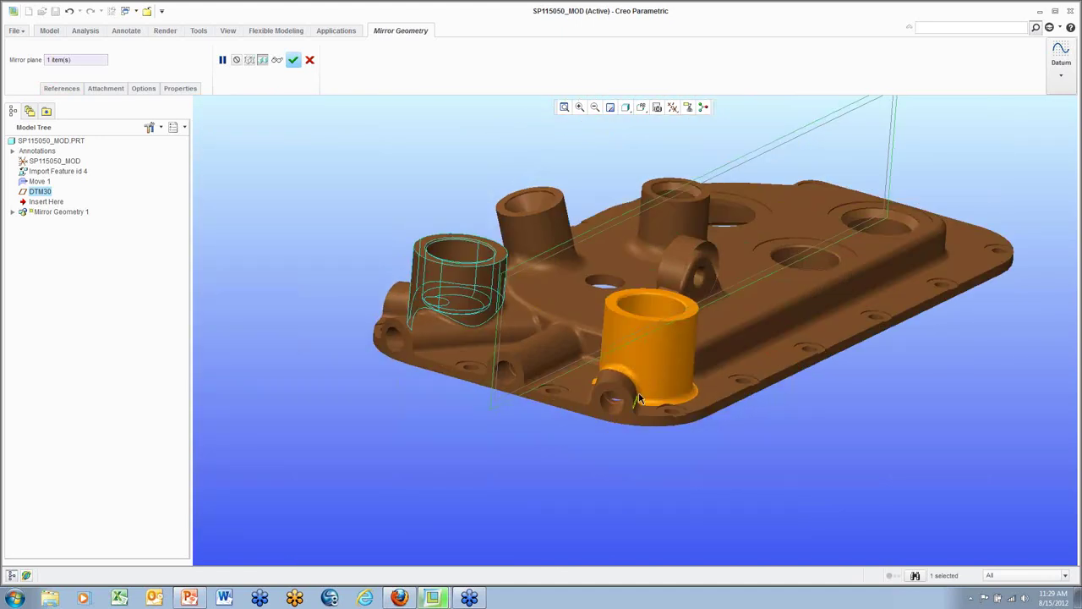
{"action": "scroll", "coordinate": [640, 385], "scroll_direction": "up", "scroll_amount": 3}
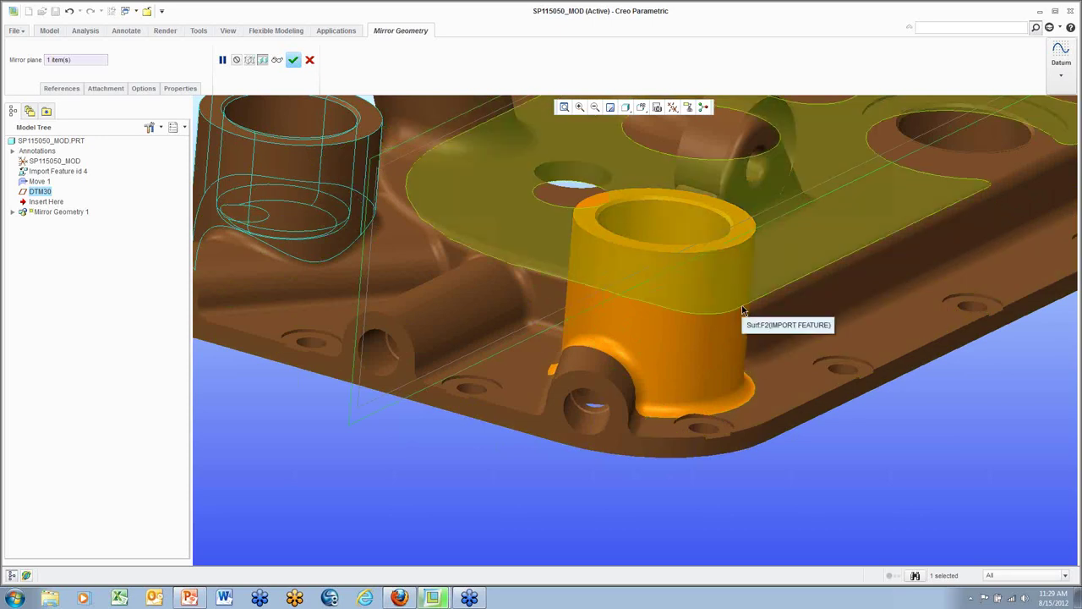
{"action": "left_click", "coordinate": [292, 59]}
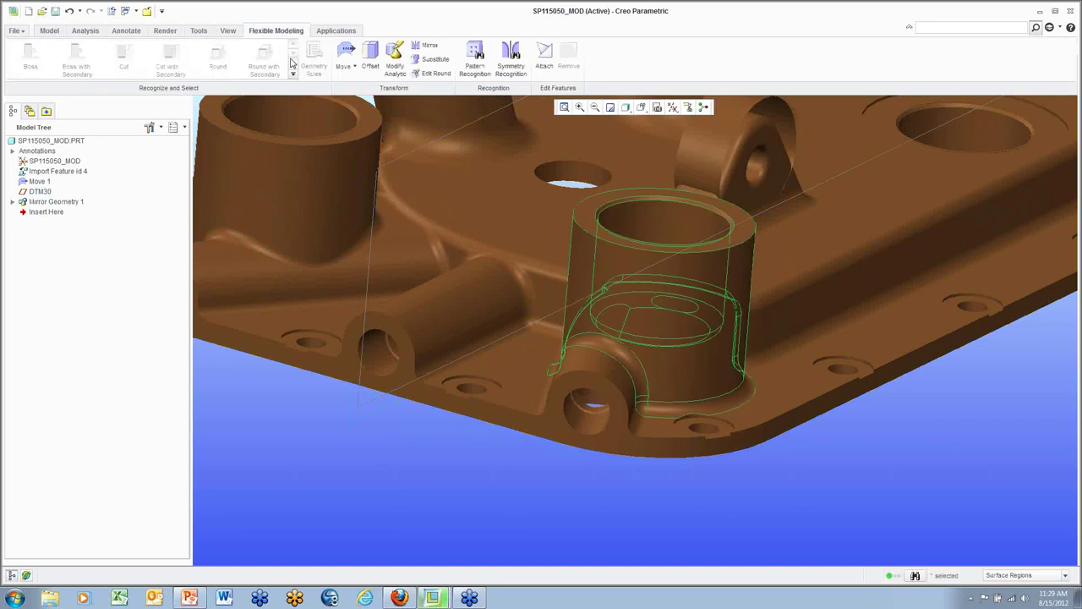
Step: Hide the datum planes and examine how the mirrored boss blends into the tube, raised step and flange
{"action": "left_click", "coordinate": [537, 456]}
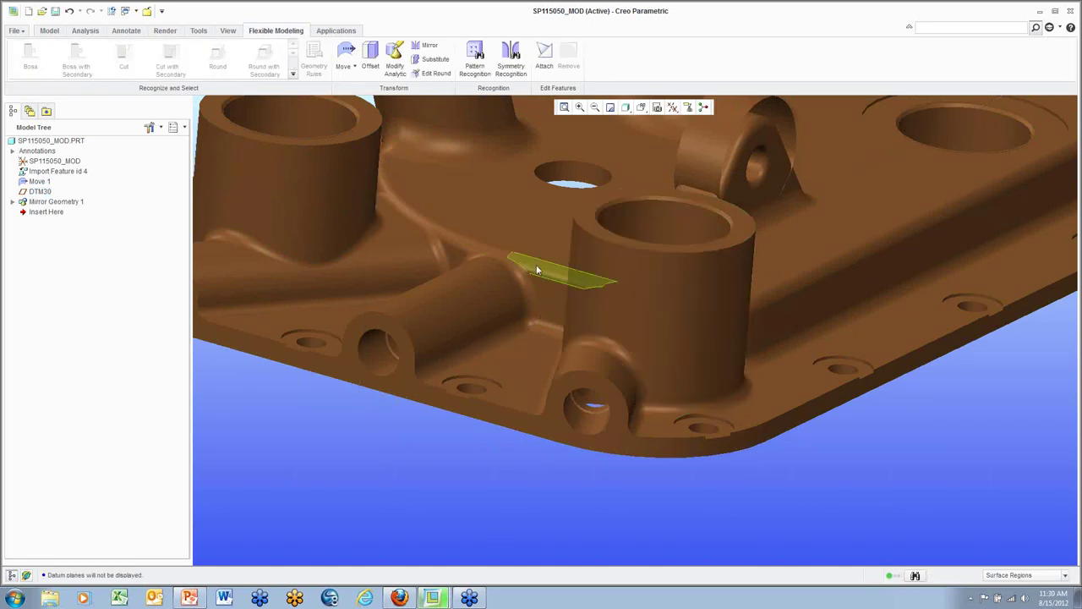
{"action": "mouse_move", "coordinate": [536, 265]}
{"action": "middle_mouse_down"}
{"action": "mouse_move", "coordinate": [507, 290]}
{"action": "mouse_move", "coordinate": [523, 252]}
{"action": "mouse_move", "coordinate": [529, 271]}
{"action": "middle_mouse_up"}
{"action": "scroll", "coordinate": [533, 270], "scroll_direction": "up", "scroll_amount": 3}
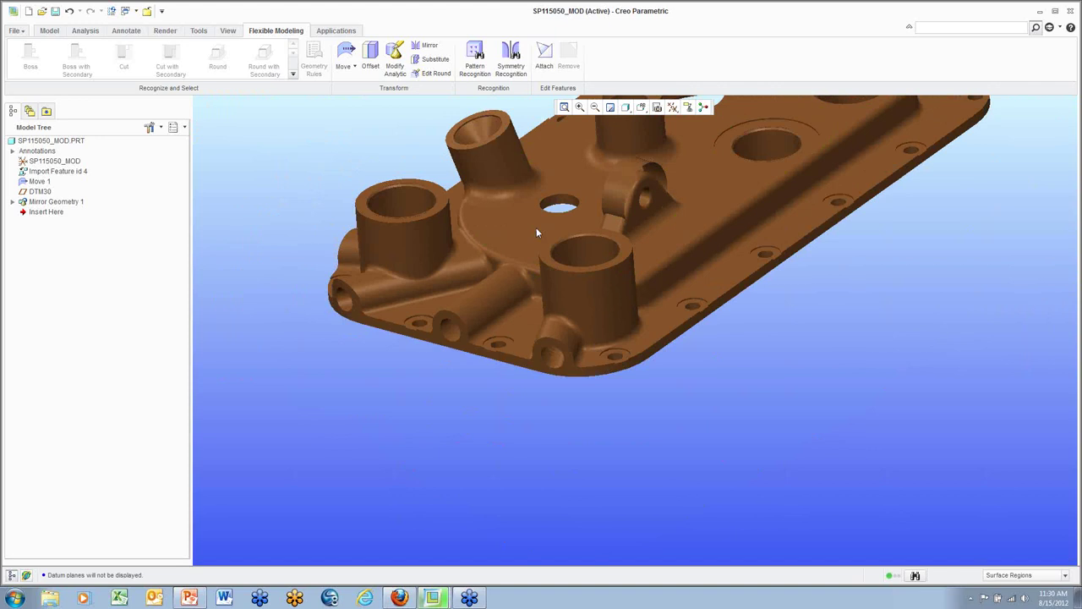
{"action": "middle_click_drag", "start_coordinate": [536, 232], "coordinate": [592, 254]}
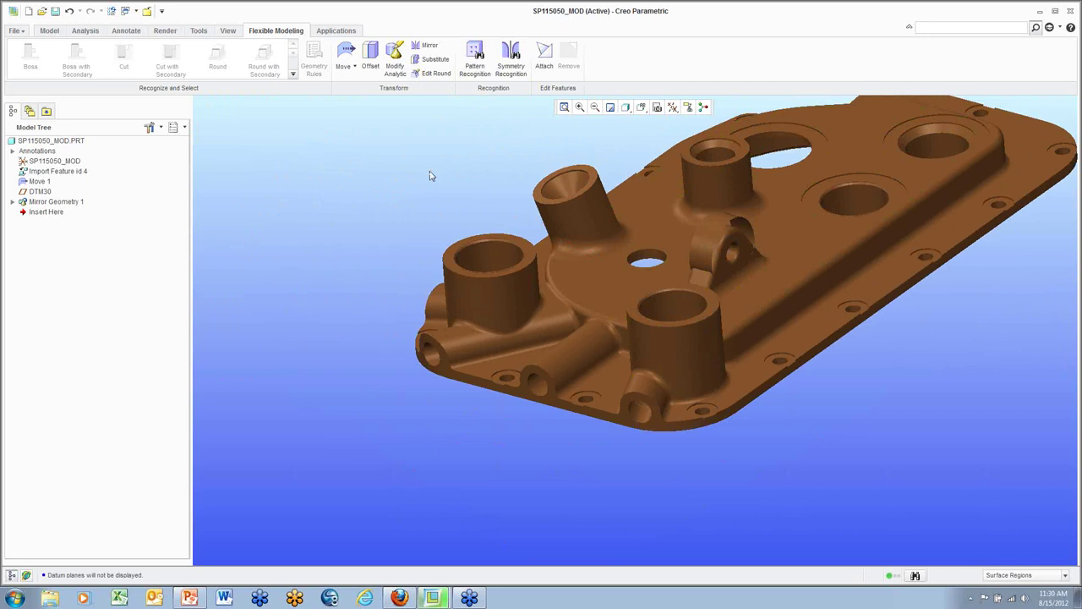
{"action": "mouse_move", "coordinate": [545, 309]}
{"action": "middle_mouse_down"}
{"action": "mouse_move", "coordinate": [565, 297]}
{"action": "mouse_move", "coordinate": [579, 359]}
{"action": "middle_mouse_up"}
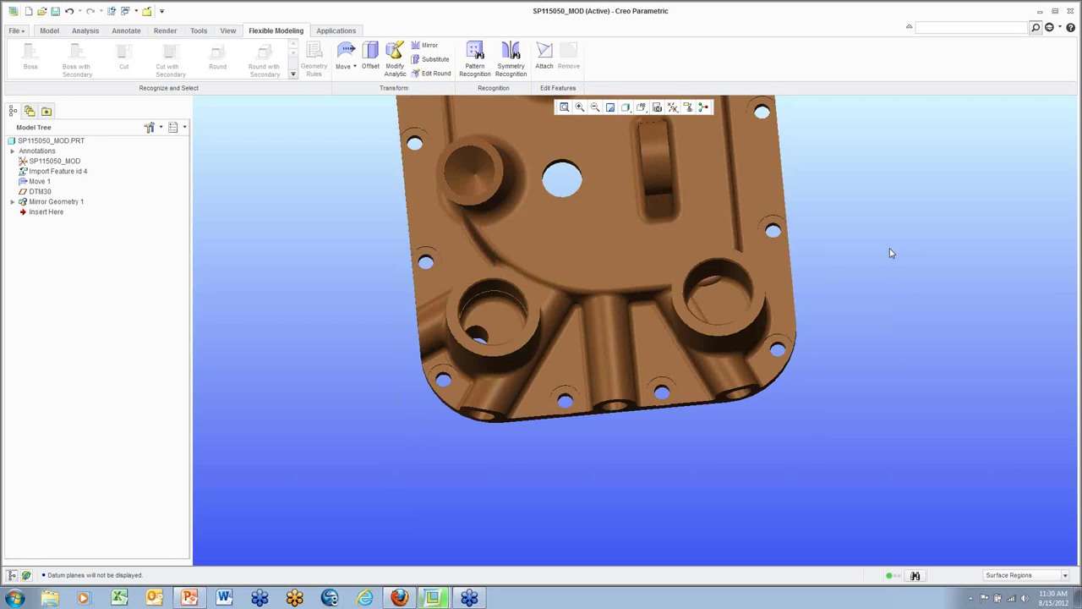
{"action": "mouse_move", "coordinate": [617, 372]}
{"action": "middle_mouse_down"}
{"action": "mouse_move", "coordinate": [624, 331]}
{"action": "mouse_move", "coordinate": [612, 302]}
{"action": "mouse_move", "coordinate": [575, 312]}
{"action": "middle_mouse_up"}
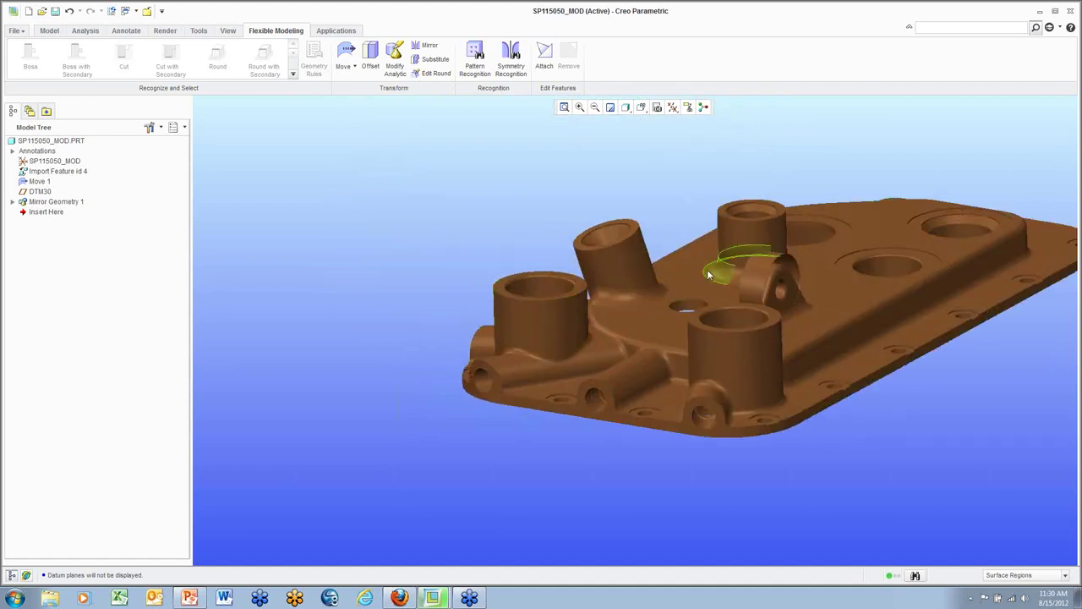
Step: Select the rounded top surface and both sloping side surfaces along the outer edge of the triangular lug
{"action": "middle_click_drag", "start_coordinate": [384, 195], "coordinate": [740, 230]}
{"action": "scroll", "coordinate": [740, 229], "scroll_direction": "up", "scroll_amount": 3}
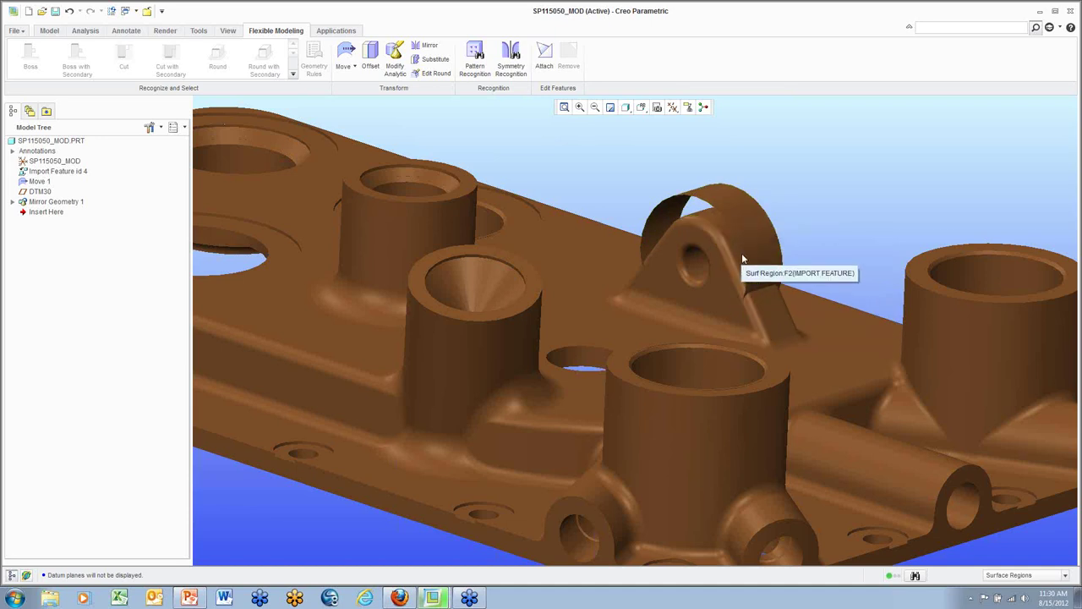
{"action": "left_click", "coordinate": [767, 309]}
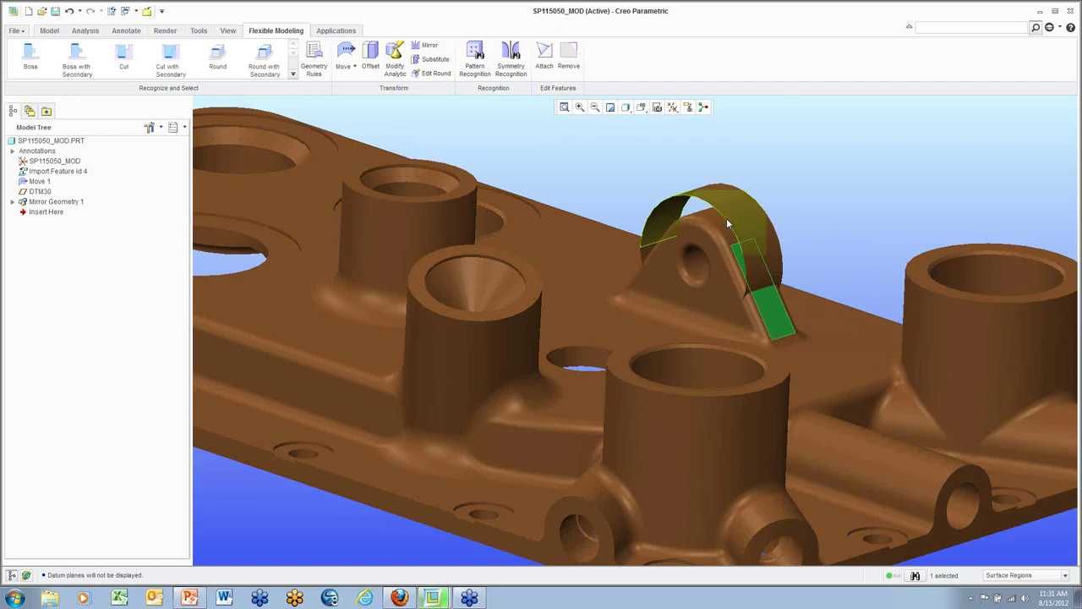
{"action": "left_click", "coordinate": [706, 224]}
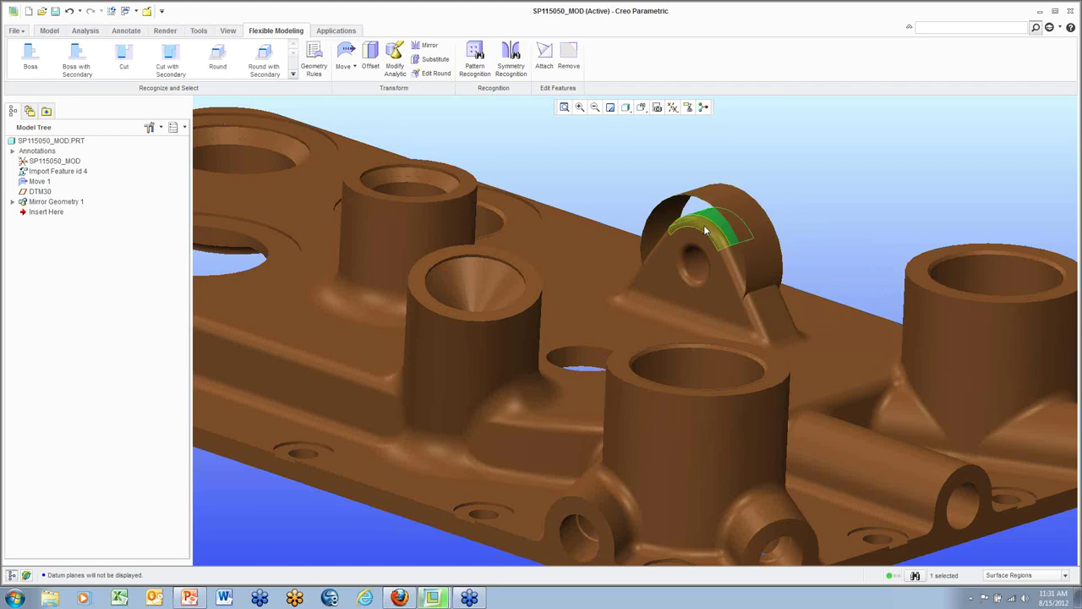
{"action": "left_click", "coordinate": [768, 307], "text": "ctrl"}
{"action": "mouse_move", "coordinate": [575, 237]}
{"action": "middle_mouse_down"}
{"action": "mouse_move", "coordinate": [625, 244]}
{"action": "mouse_move", "coordinate": [636, 313]}
{"action": "middle_mouse_up"}
{"action": "scroll", "coordinate": [785, 227], "scroll_direction": "down", "scroll_amount": 5}
{"action": "left_click", "coordinate": [782, 214], "text": "ctrl"}
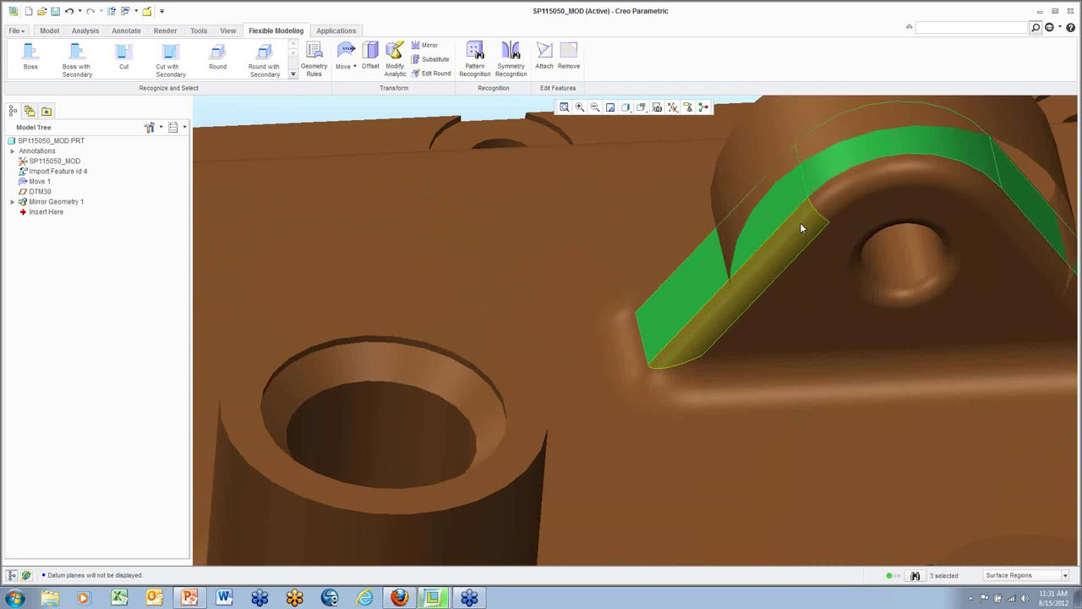
{"action": "scroll", "coordinate": [802, 227], "scroll_direction": "up", "scroll_amount": 4}
{"action": "middle_click_drag", "start_coordinate": [873, 231], "coordinate": [772, 256]}
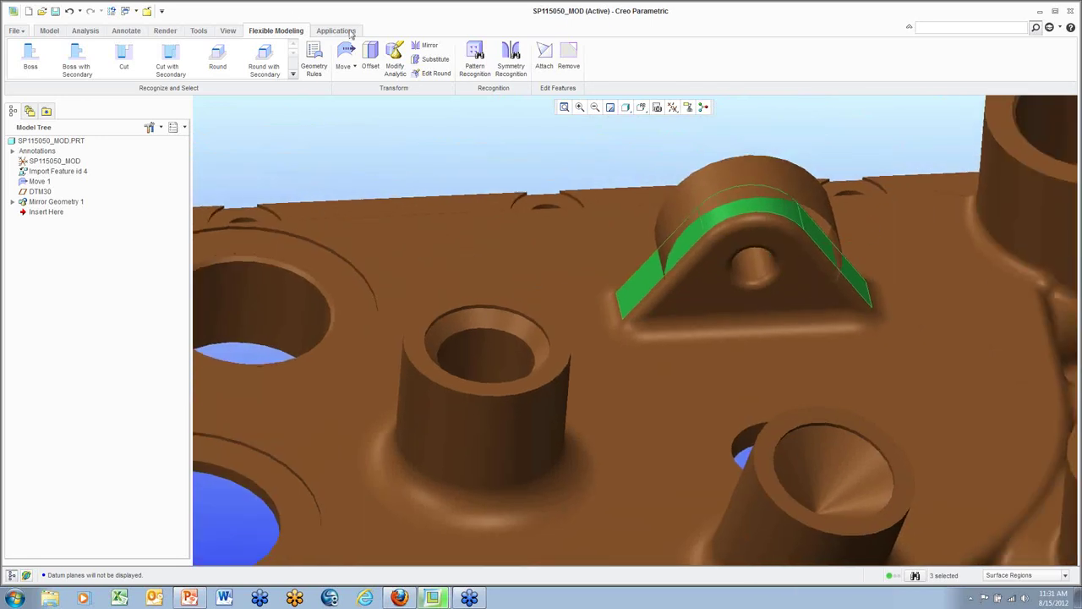
Step: Start Substitute on the lug's selected surfaces and use the larger cylindrical arc surface around the lug as the substituting surface
{"action": "left_click", "coordinate": [427, 63]}
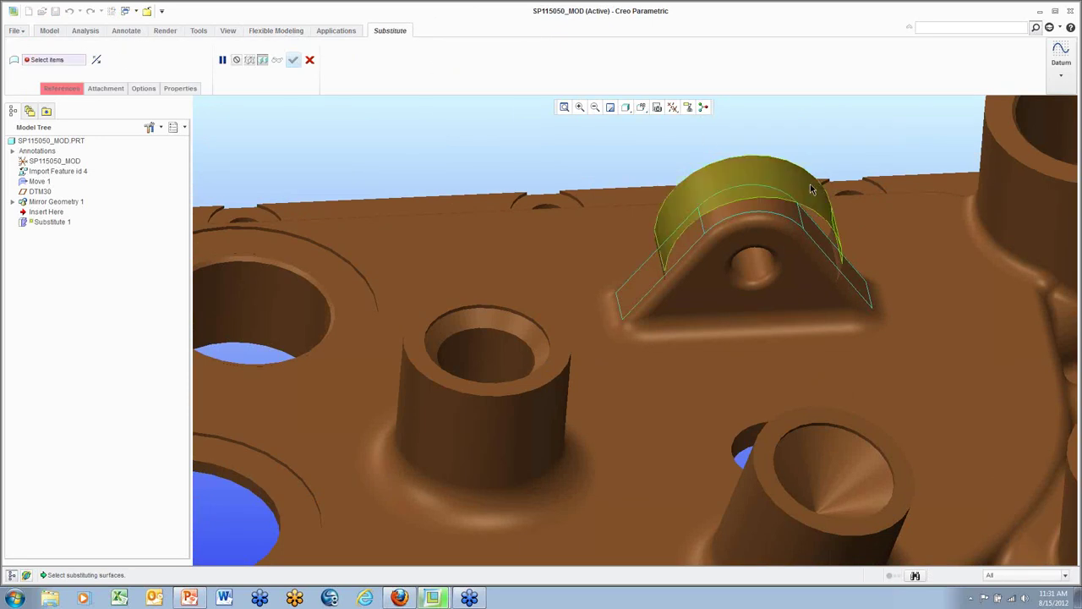
{"action": "left_click", "coordinate": [63, 88]}
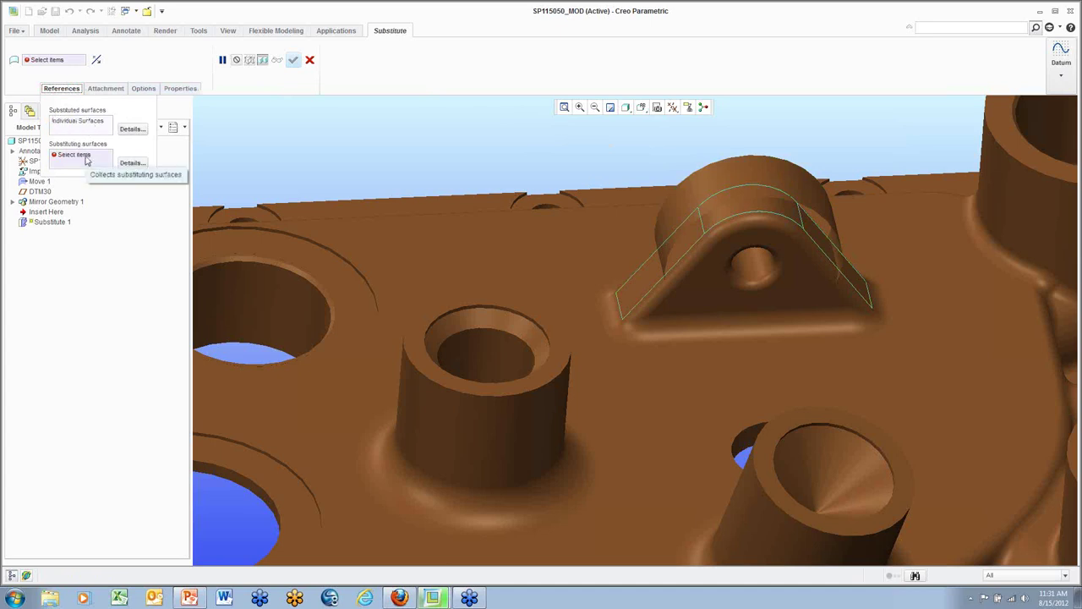
{"action": "left_click", "coordinate": [762, 176]}
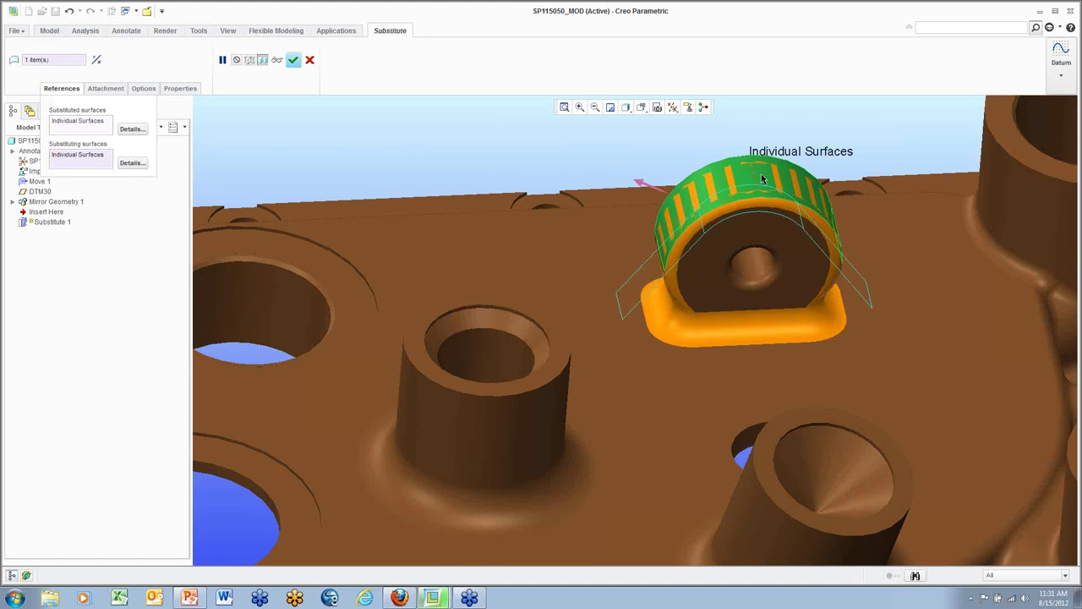
Step: Try the reversed direction in the Substitute preview, and complete the lug's substitution with the original direction
{"action": "left_click", "coordinate": [641, 184]}
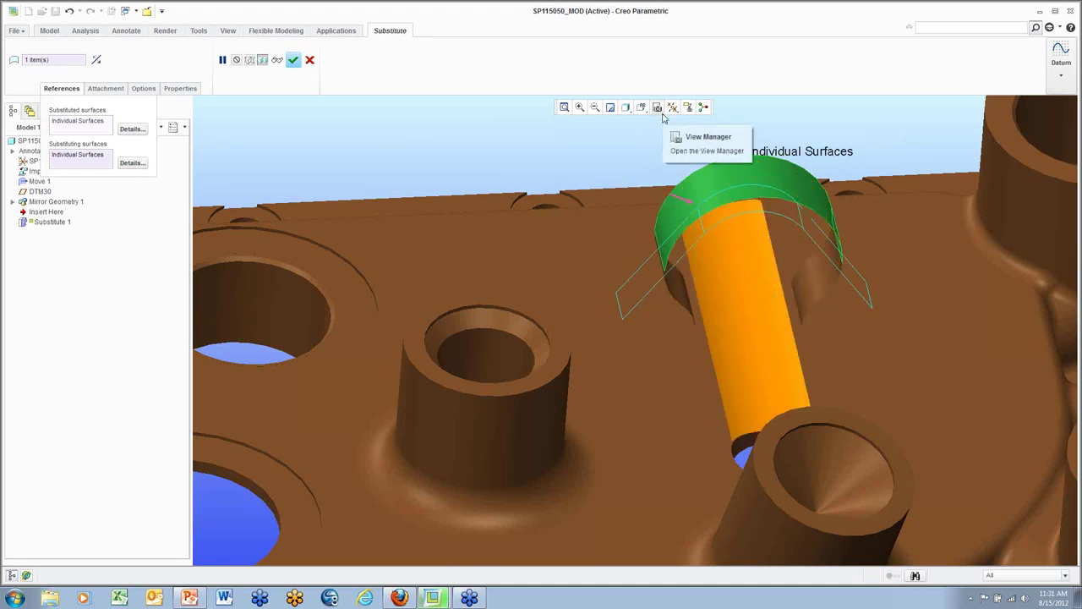
{"action": "middle_click_drag", "start_coordinate": [736, 258], "coordinate": [771, 283]}
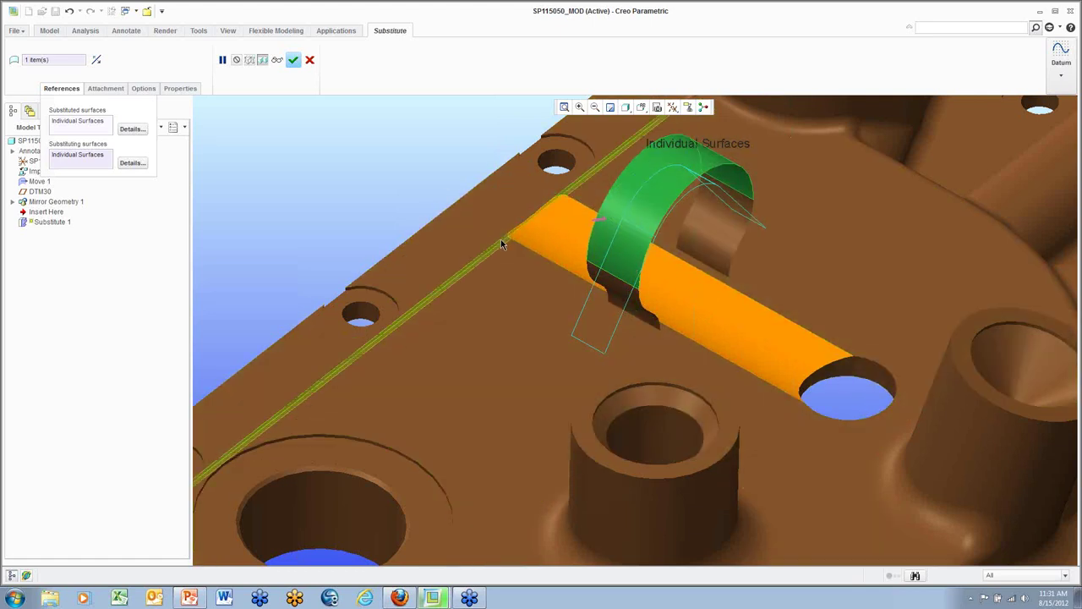
{"action": "middle_click_drag", "start_coordinate": [618, 266], "coordinate": [585, 247]}
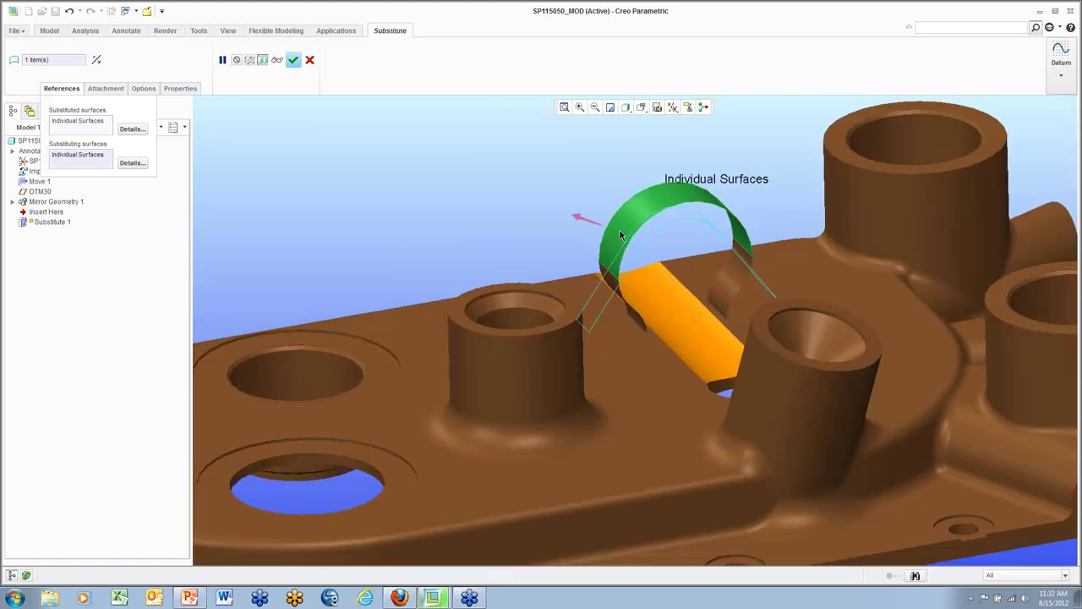
{"action": "left_click", "coordinate": [293, 60]}
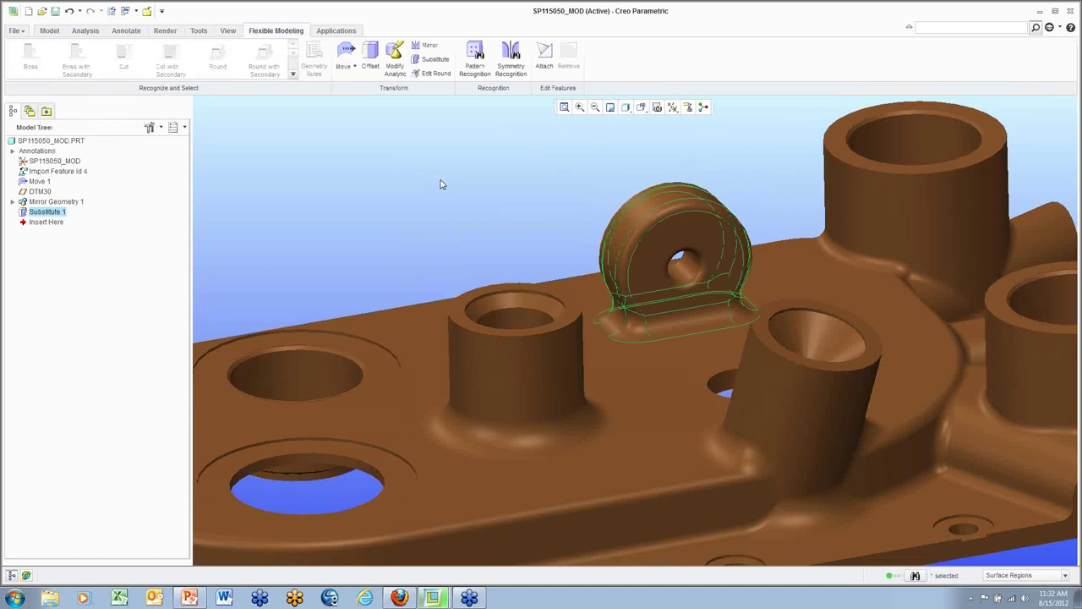
{"action": "left_click", "coordinate": [440, 185]}
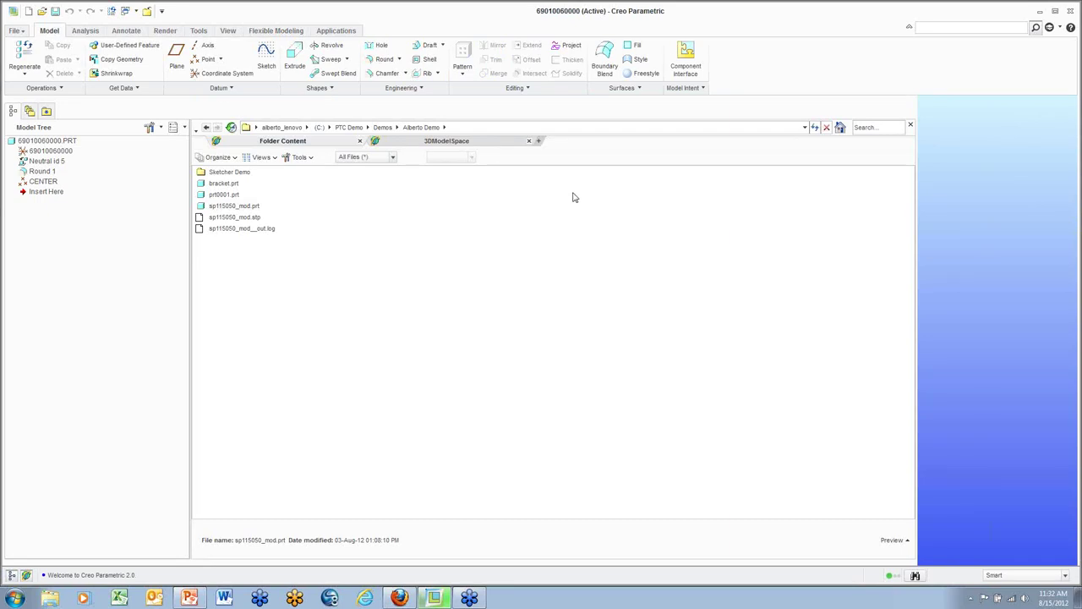
Step: Run Pattern Recognition on the holes in the brake disc's large perforated ring face
{"action": "left_click", "coordinate": [912, 127]}
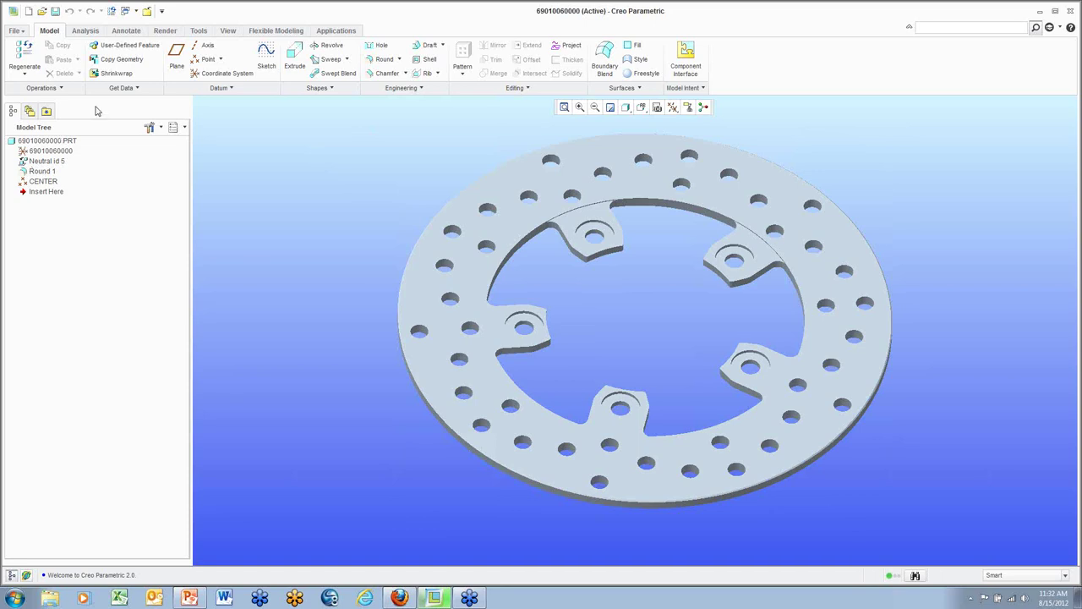
{"action": "left_click", "coordinate": [274, 31]}
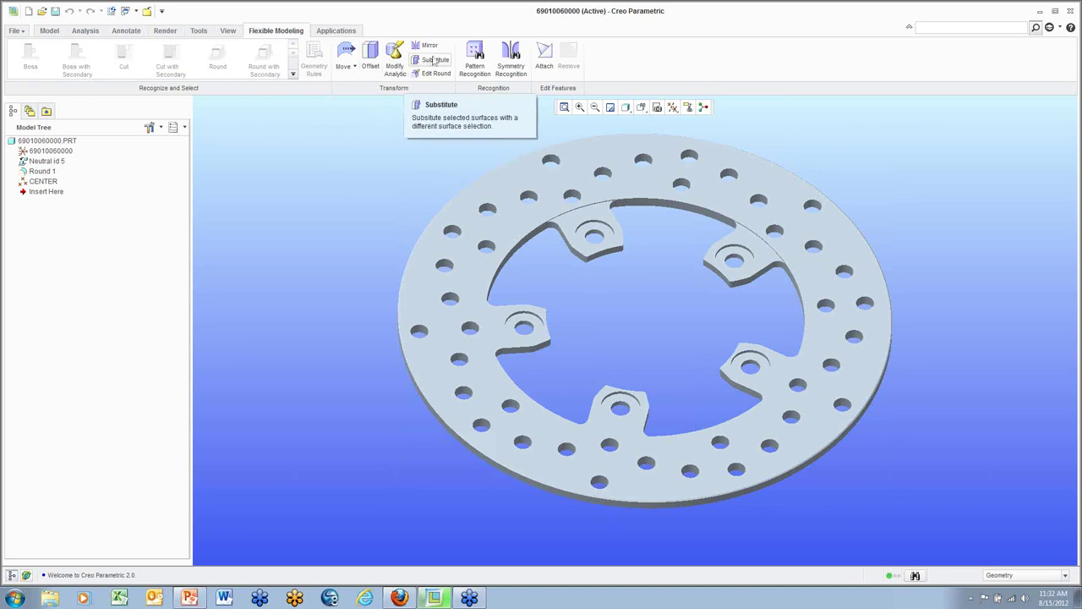
{"action": "left_click", "coordinate": [478, 56]}
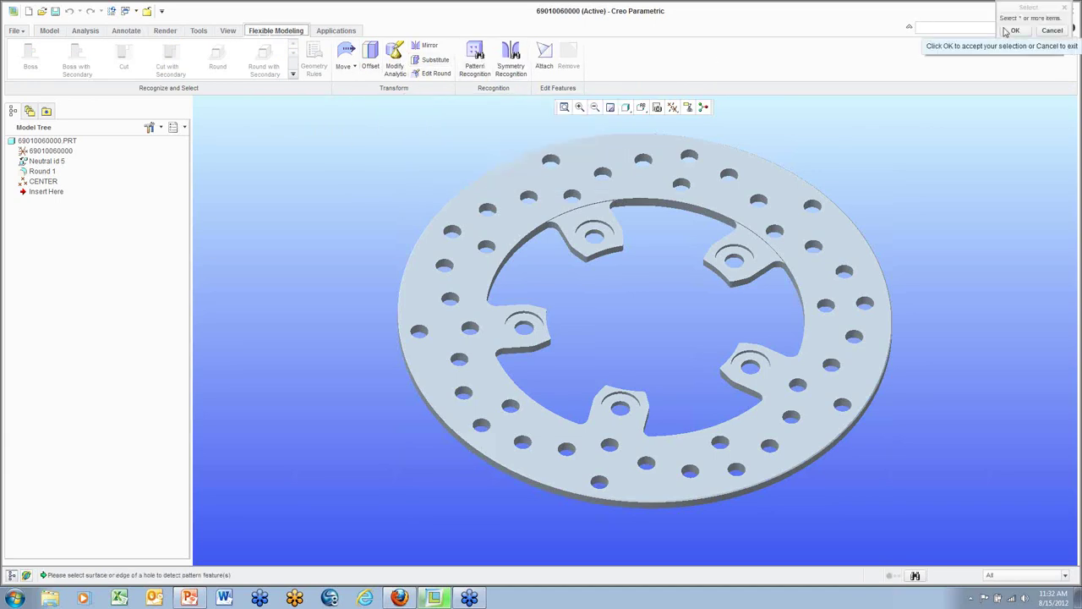
{"action": "left_click", "coordinate": [618, 155]}
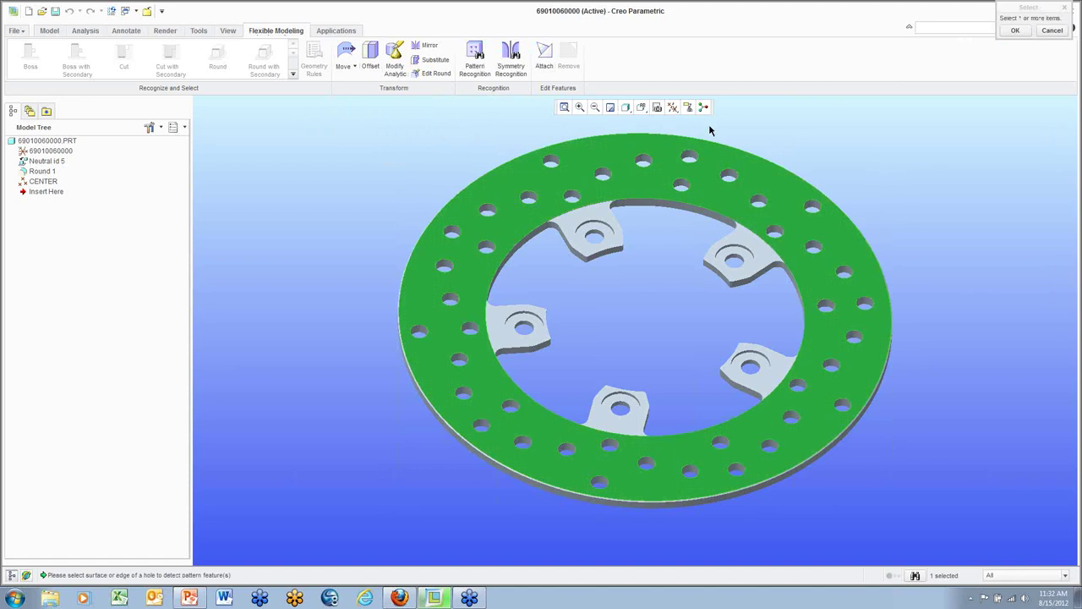
{"action": "left_click", "coordinate": [1014, 31]}
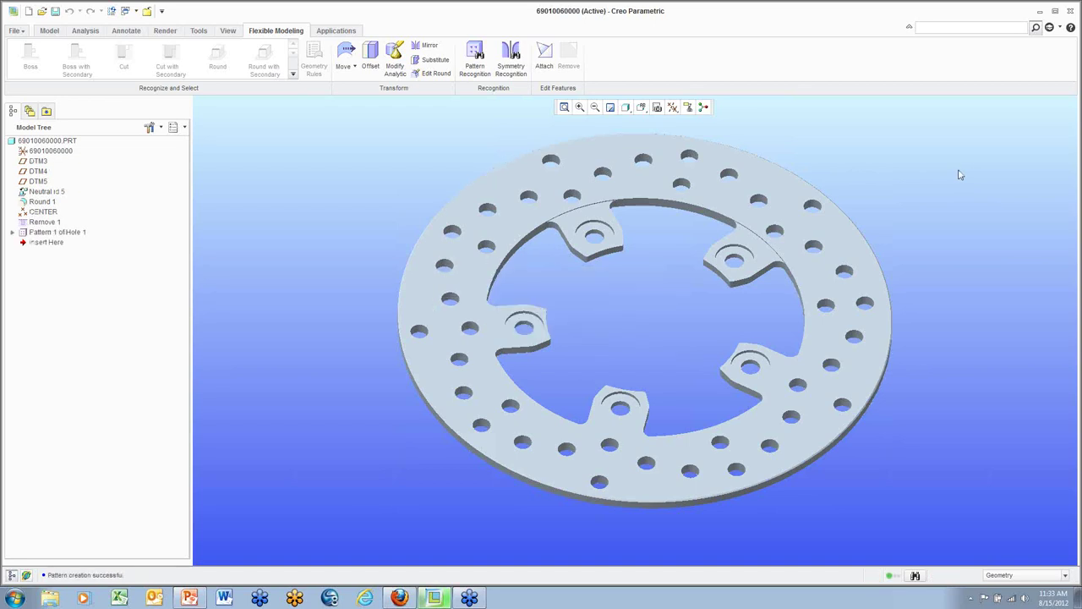
Step: Open the recognized hole pattern's definition, examine its table-driven members and dimensions, and complete it without edits
{"action": "left_click", "coordinate": [56, 234]}
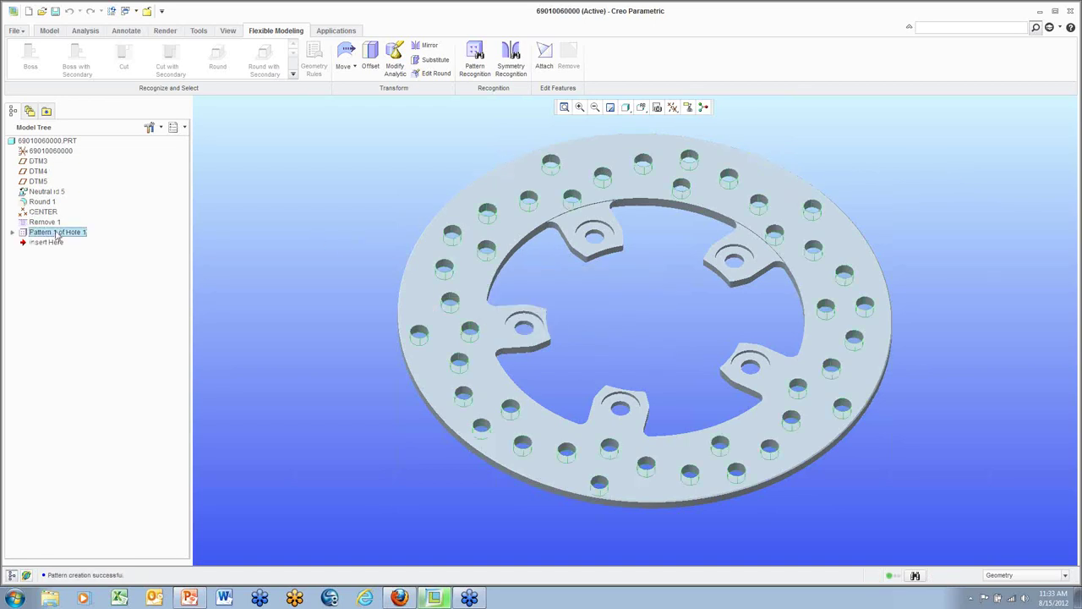
{"action": "right_click", "coordinate": [56, 235]}
{"action": "left_click", "coordinate": [109, 318]}
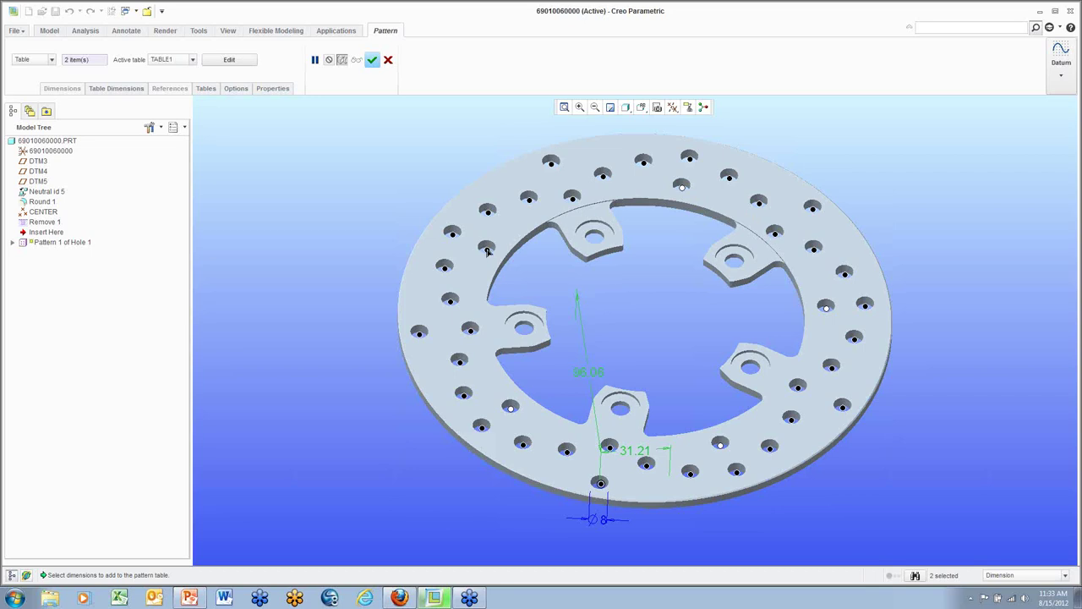
{"action": "left_click", "coordinate": [372, 59]}
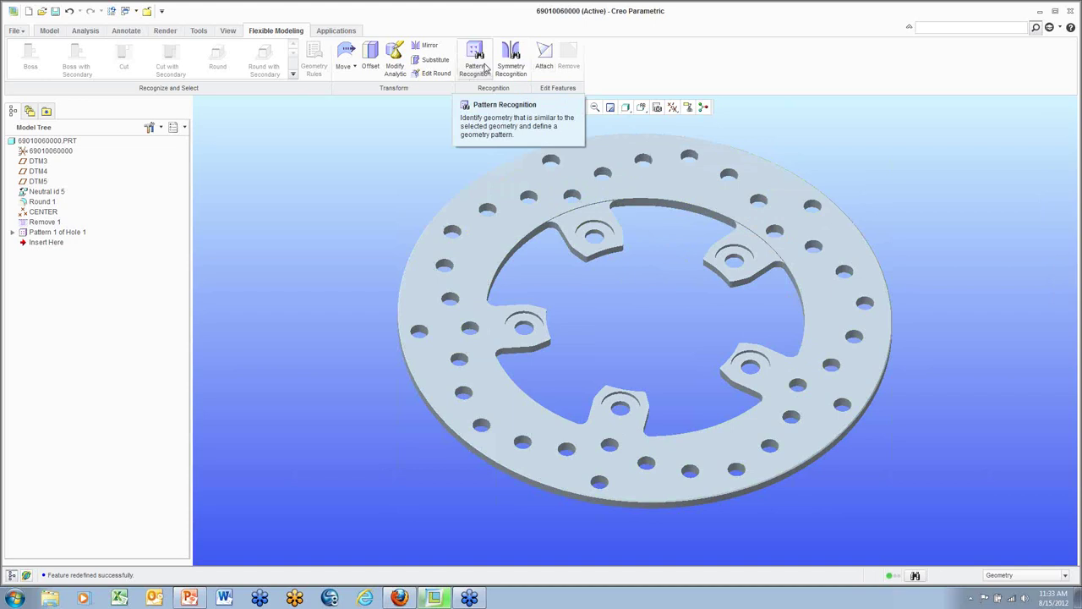
Step: Select the upper-left mounting lug with Boss with Secondary from its inner end face, and add both concave corner surfaces joining the ring
{"action": "left_click", "coordinate": [485, 68]}
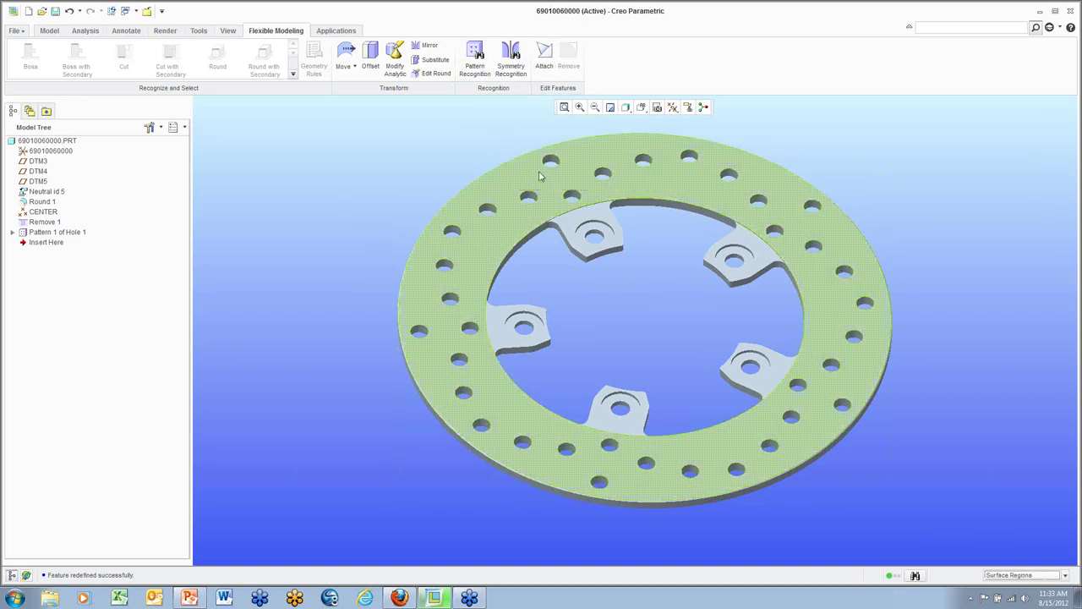
{"action": "scroll", "coordinate": [590, 203], "scroll_direction": "up", "scroll_amount": 3}
{"action": "scroll", "coordinate": [590, 203], "scroll_direction": "up", "scroll_amount": 3}
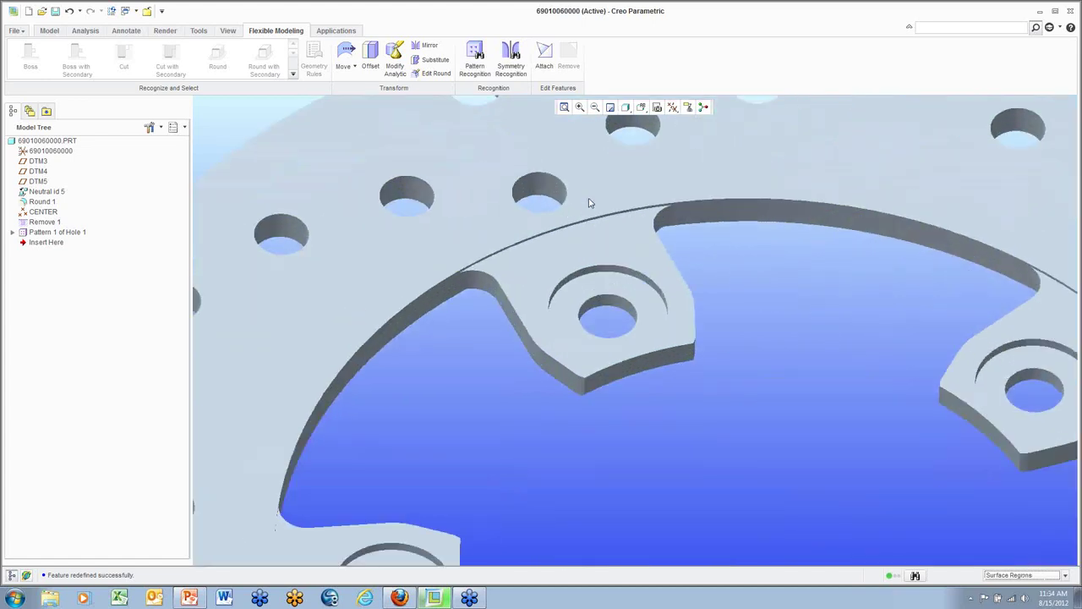
{"action": "left_click", "coordinate": [642, 370]}
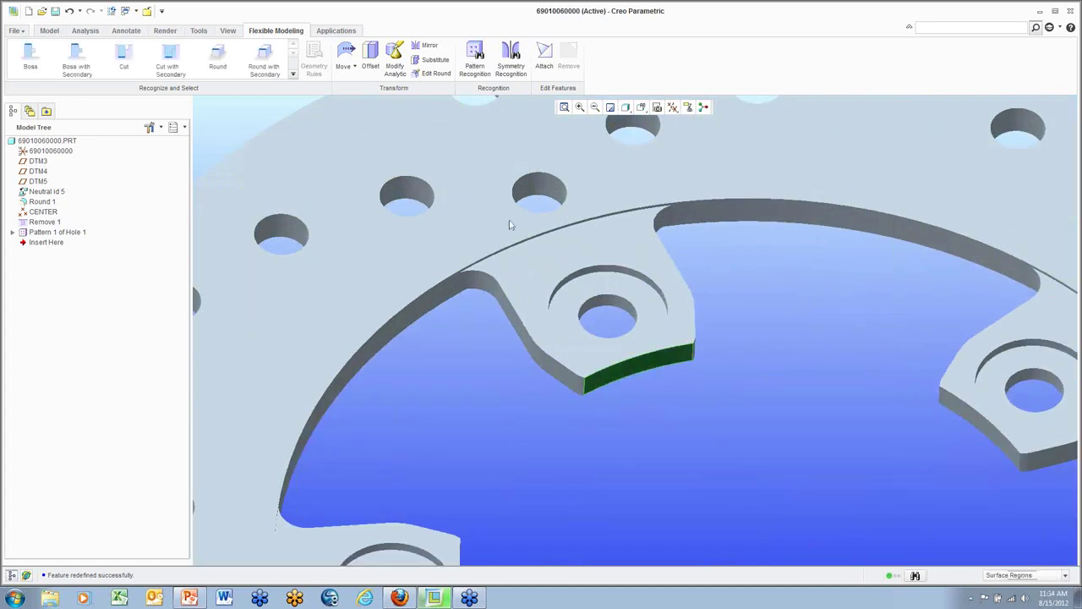
{"action": "left_click", "coordinate": [77, 63]}
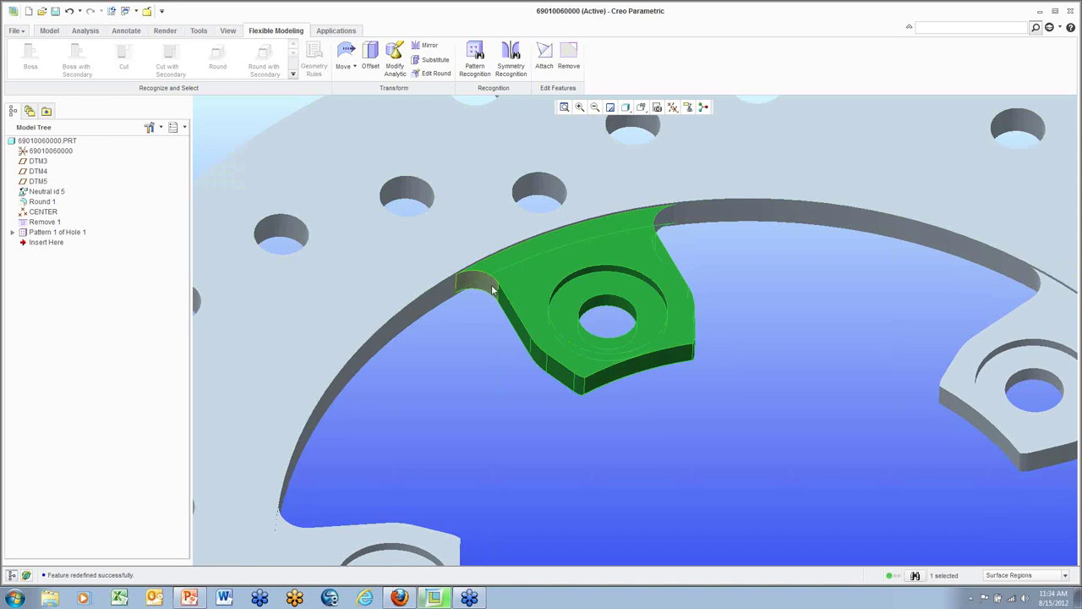
{"action": "left_click", "coordinate": [464, 281], "text": "ctrl"}
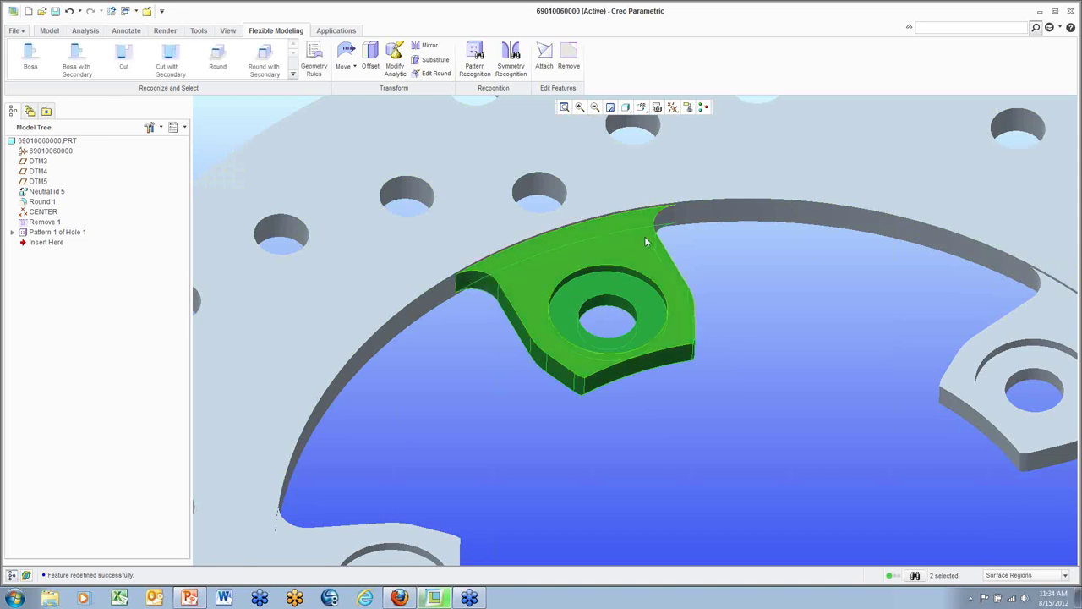
{"action": "left_click", "coordinate": [666, 224], "text": "ctrl"}
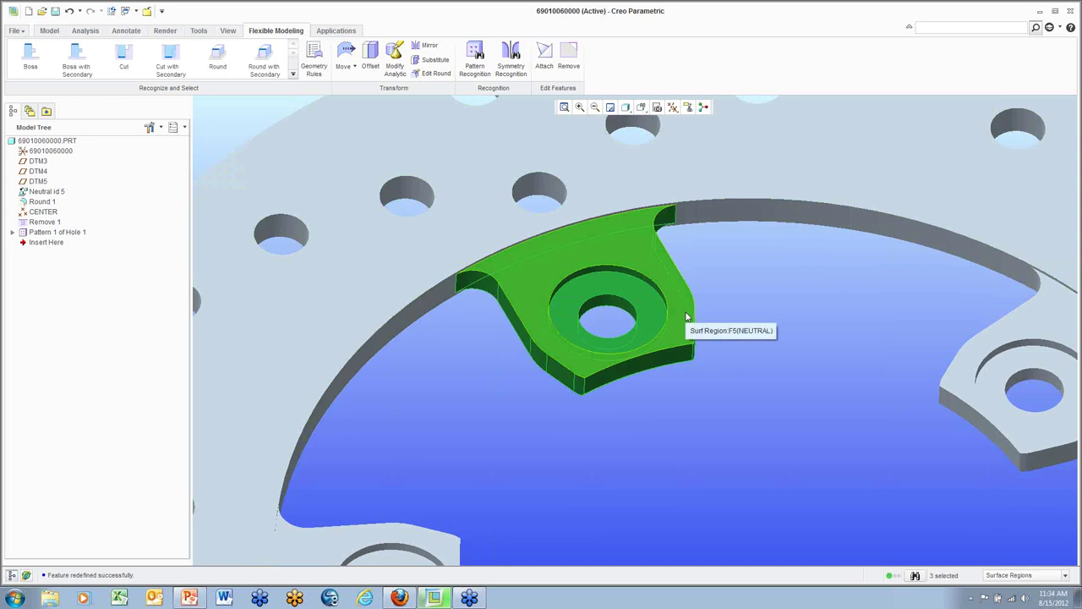
Step: Start Pattern Recognition on the selected lug surfaces and allow edits to the resulting pattern
{"action": "scroll", "coordinate": [736, 362], "scroll_direction": "up", "scroll_amount": 4}
{"action": "middle_click_drag", "start_coordinate": [833, 478], "coordinate": [750, 372], "text": "shift"}
{"action": "scroll", "coordinate": [716, 306], "scroll_direction": "up", "scroll_amount": 3}
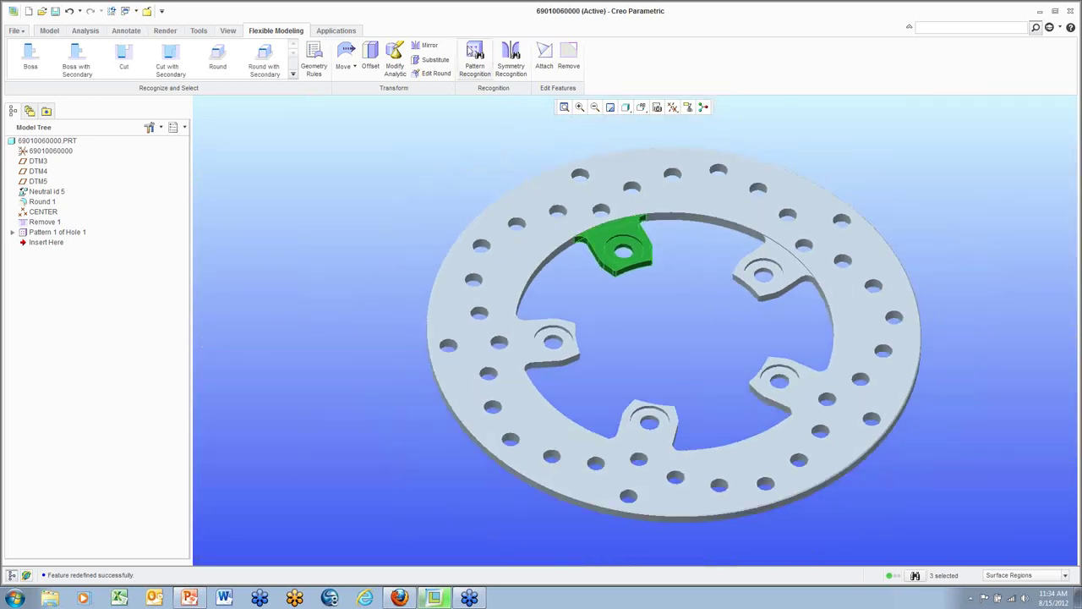
{"action": "left_click", "coordinate": [475, 53]}
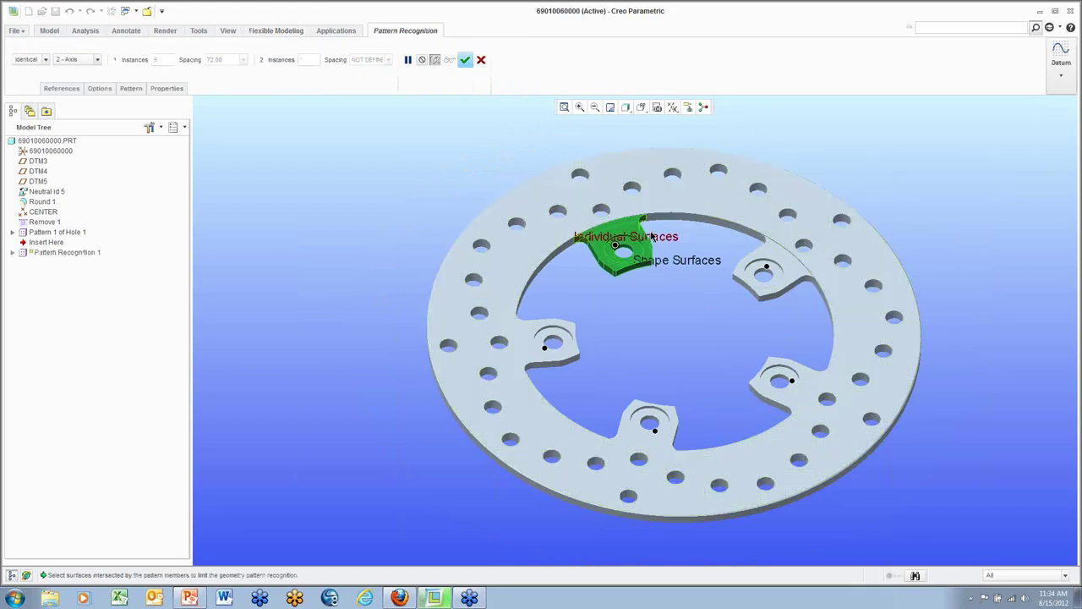
{"action": "left_click", "coordinate": [99, 88]}
{"action": "left_click", "coordinate": [120, 125]}
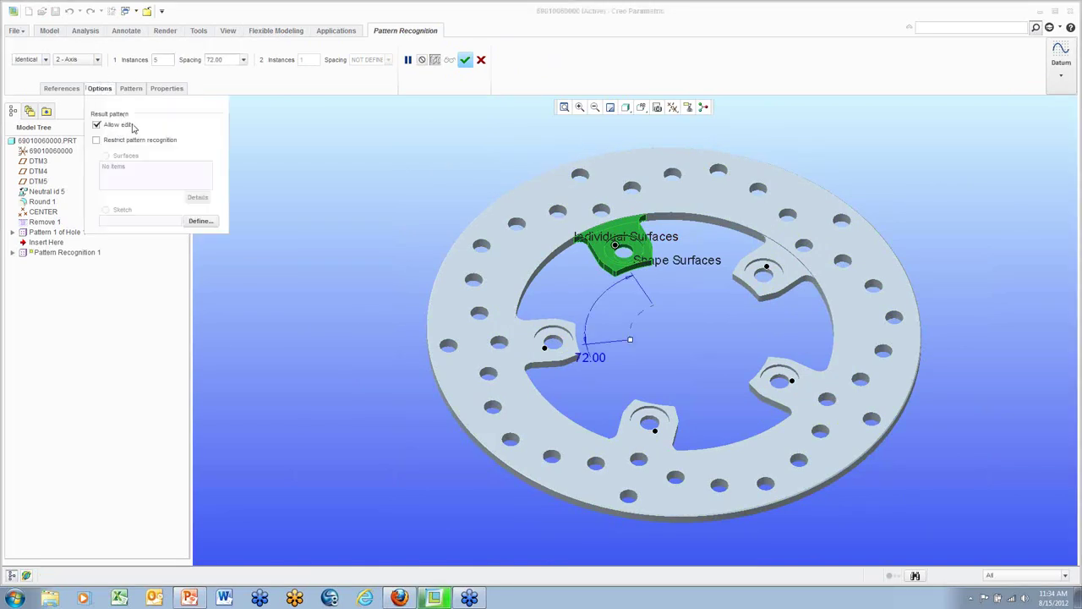
Step: Set the lug pattern to 6 instances with 60-degree spacing, complete the recognition and clear the selection
{"action": "left_click", "coordinate": [109, 88]}
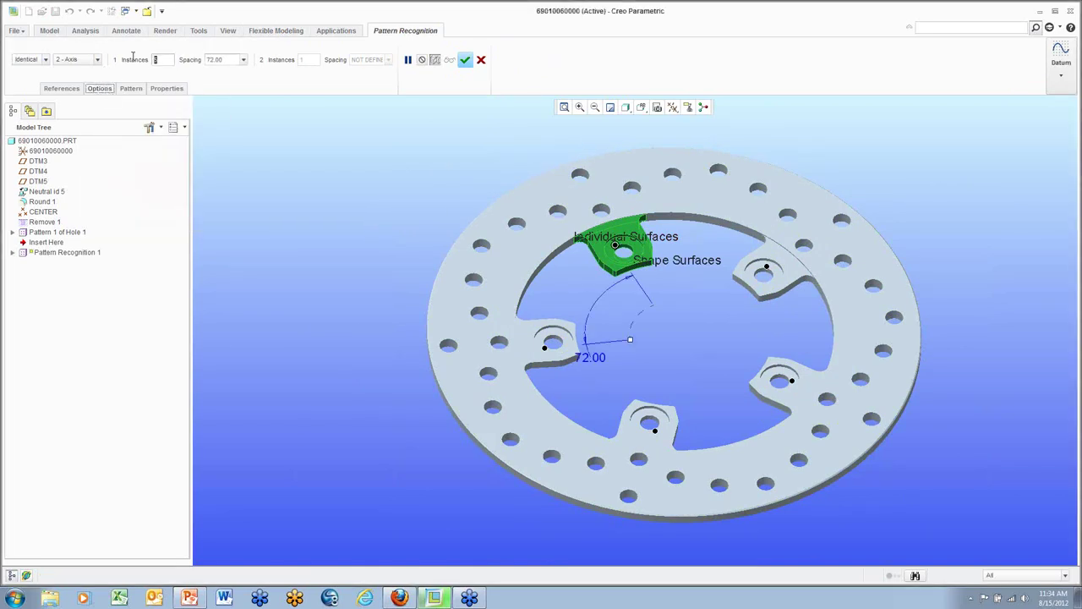
{"action": "type", "text": "6"}
{"action": "key", "text": "Return"}
{"action": "key", "text": "Delete"}
{"action": "key", "text": "Delete"}
{"action": "type", "text": "60"}
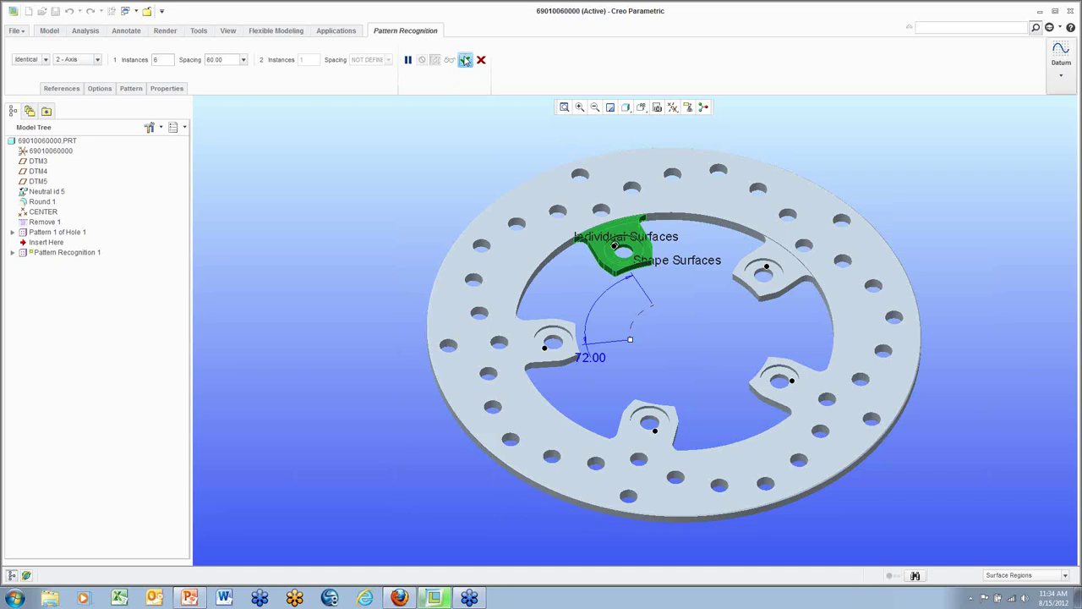
{"action": "left_click", "coordinate": [465, 59]}
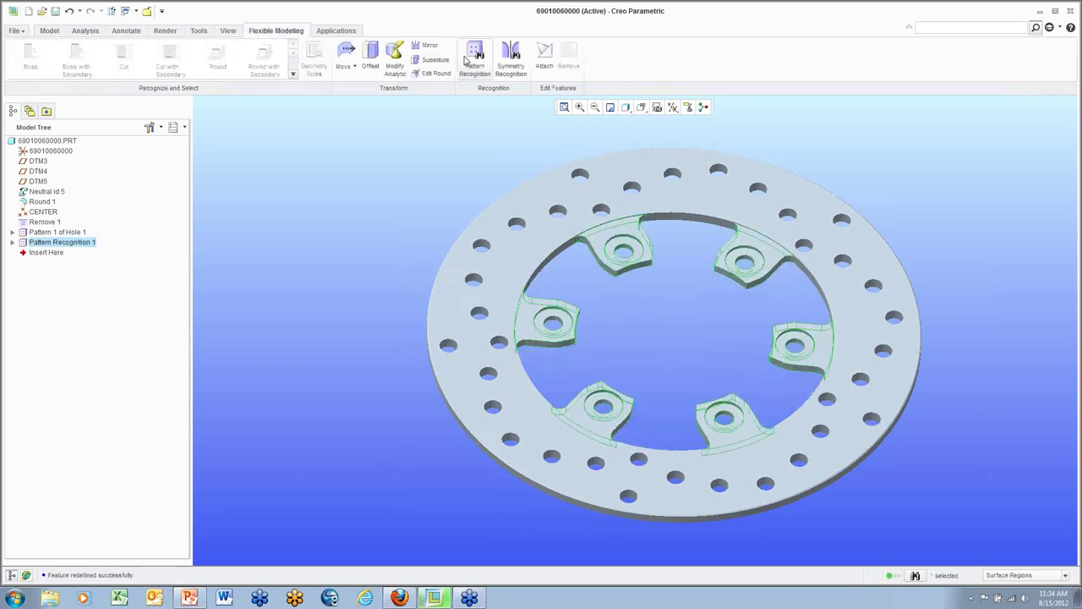
{"action": "left_click", "coordinate": [436, 180]}
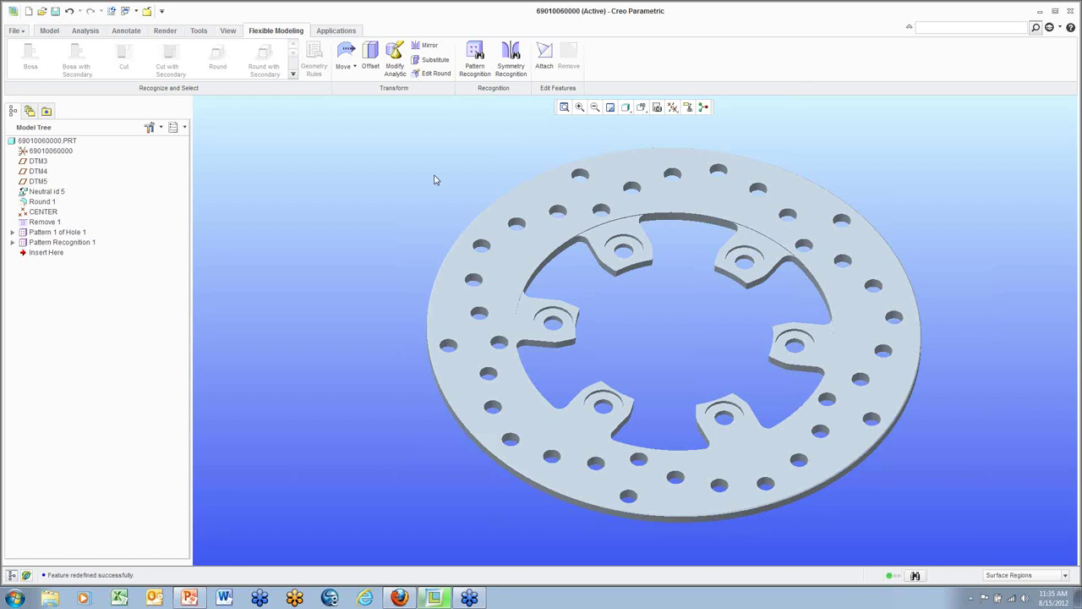
Step: Redefine the lug pattern to exclude two diametrically opposite members, upper right and lower left, and complete the edit
{"action": "left_click", "coordinate": [58, 243]}
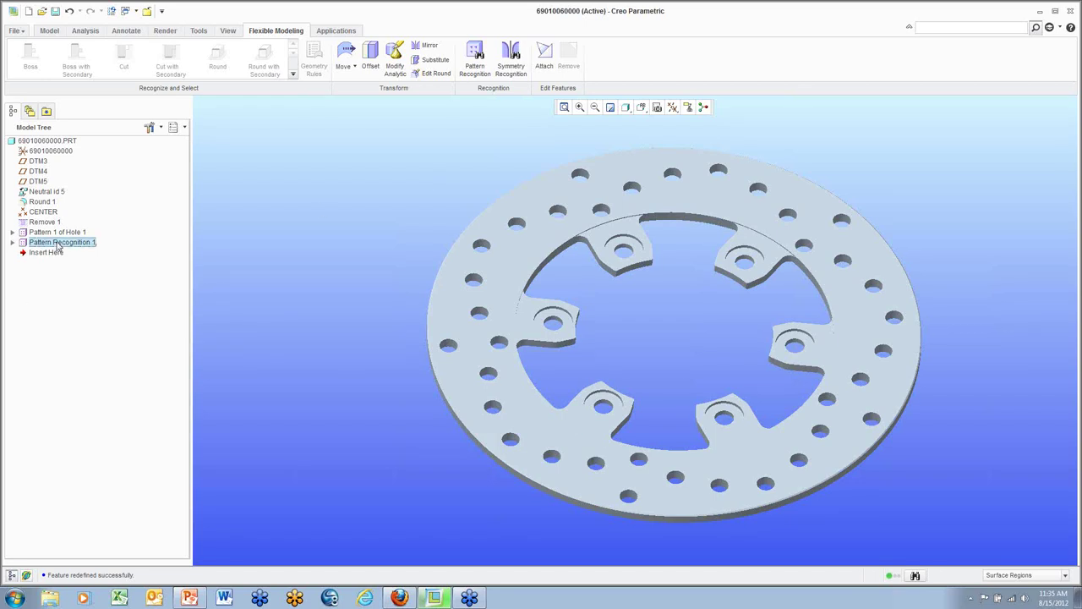
{"action": "right_click", "coordinate": [59, 243]}
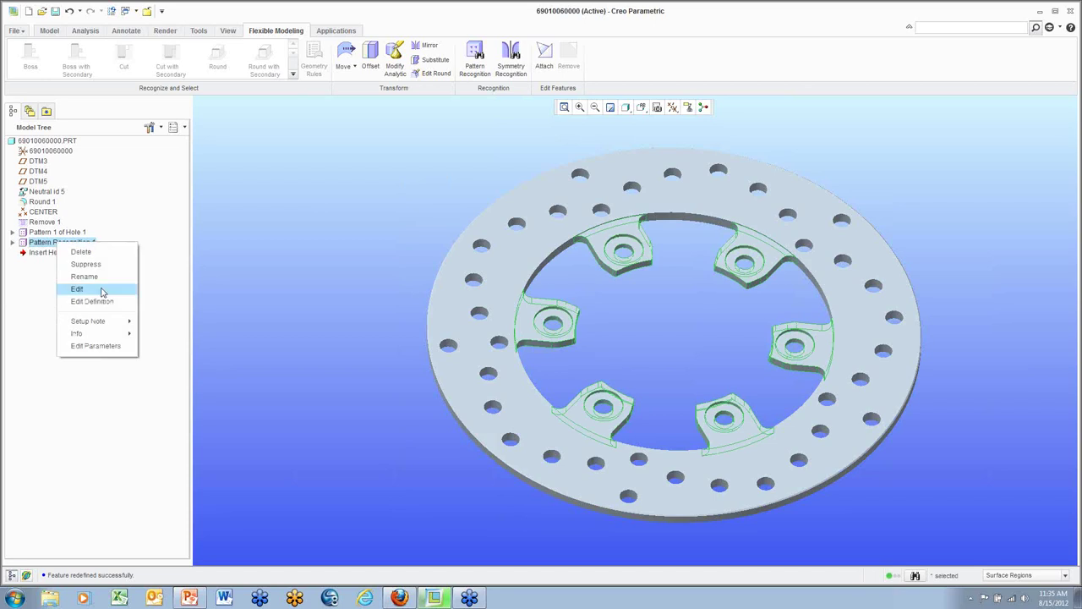
{"action": "left_click", "coordinate": [104, 300]}
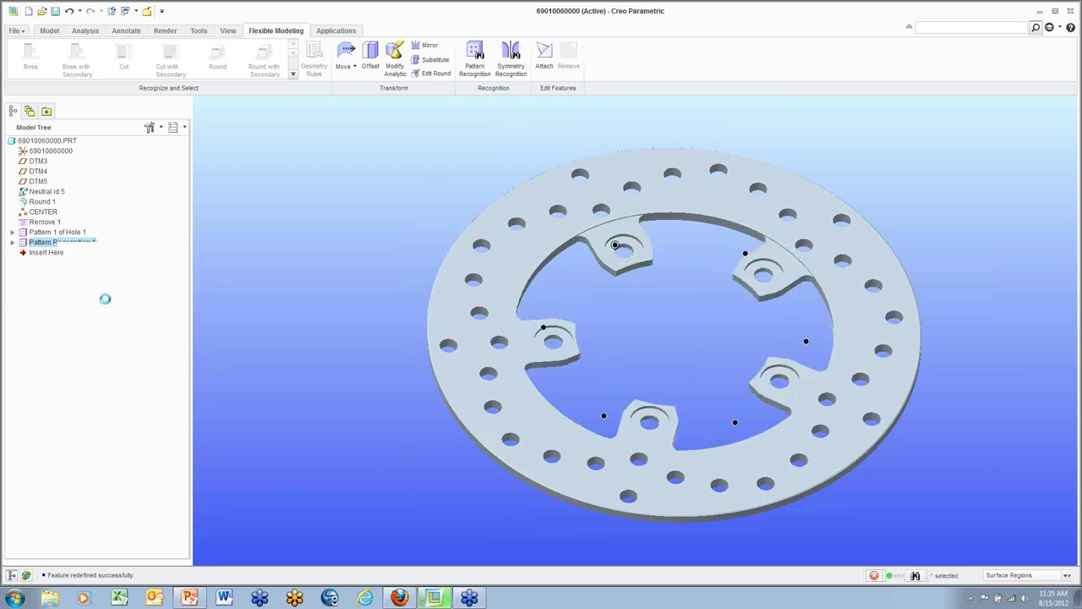
{"action": "left_click", "coordinate": [745, 253]}
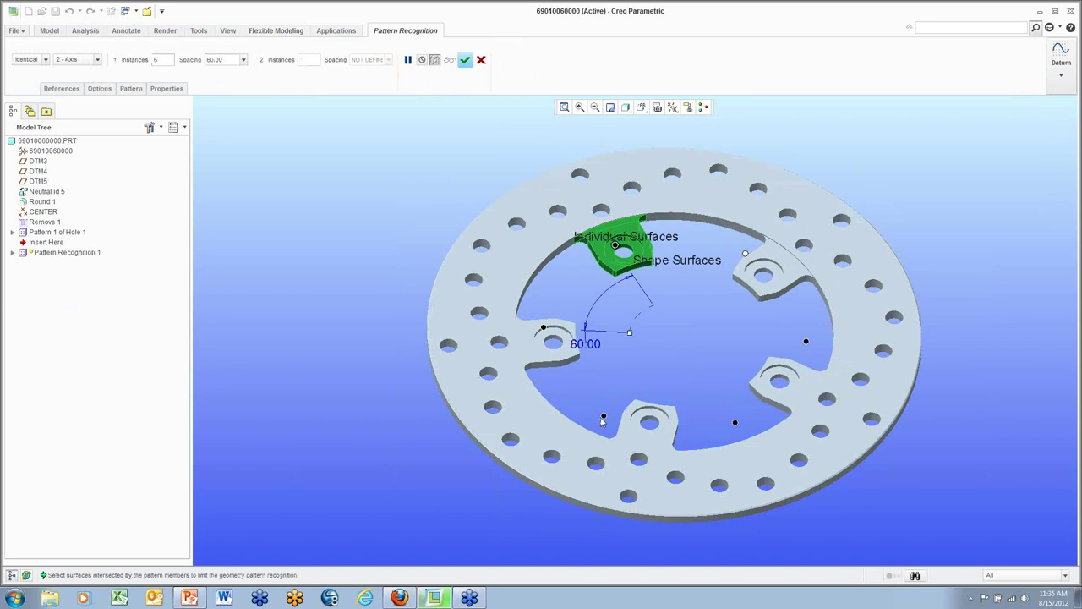
{"action": "left_click", "coordinate": [603, 416]}
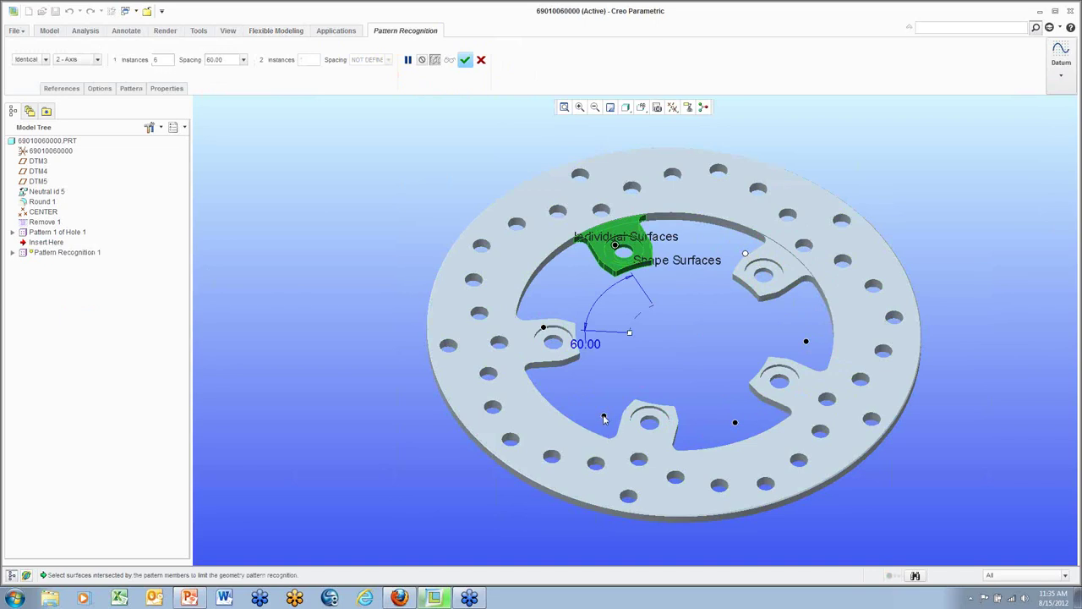
{"action": "left_click", "coordinate": [465, 59]}
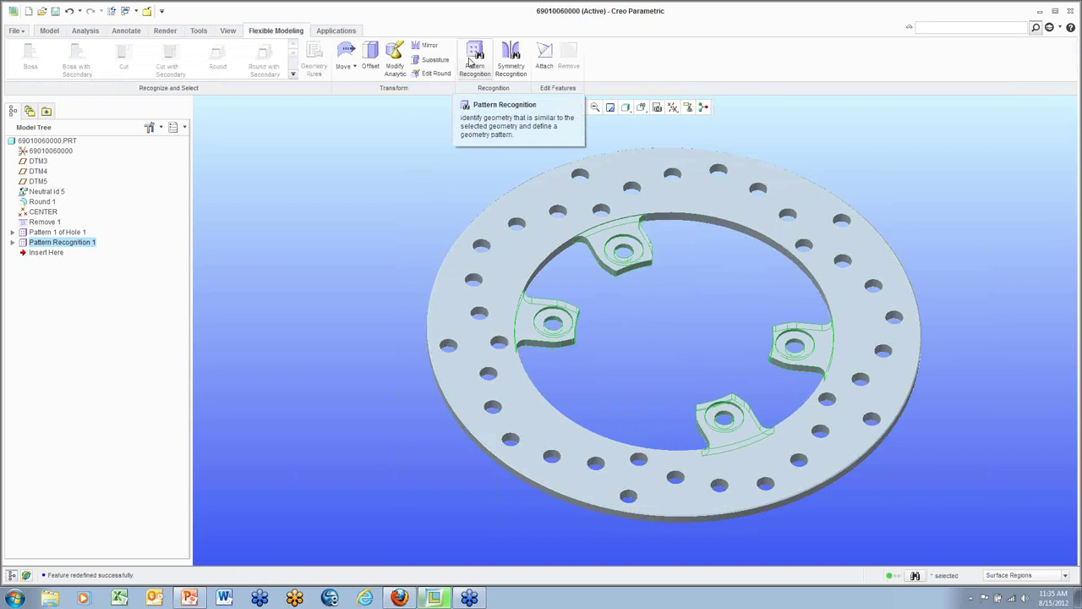
{"action": "left_click", "coordinate": [406, 176]}
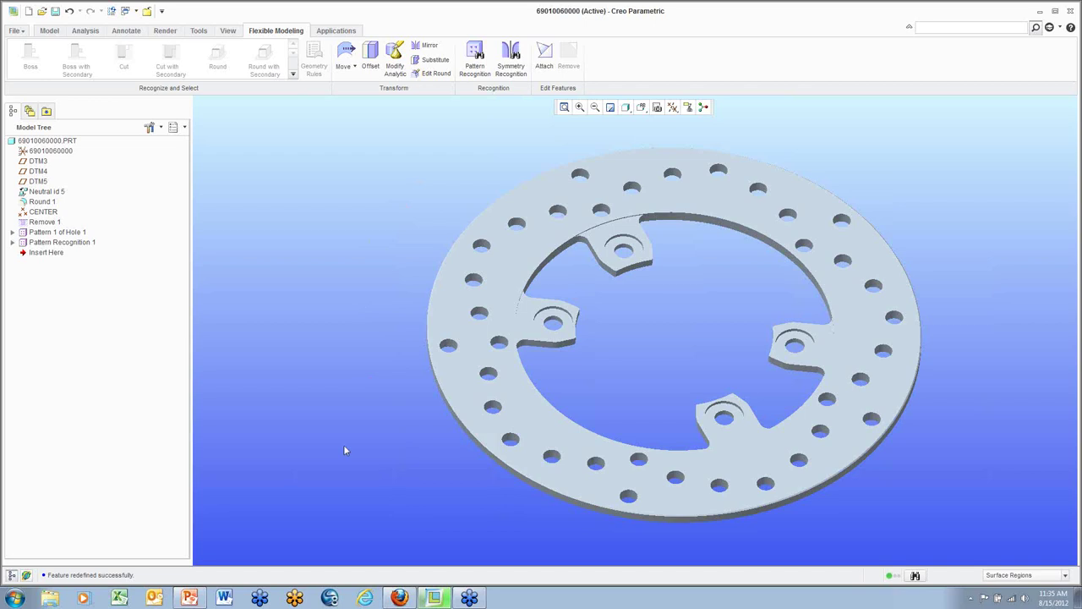
Step: Switch to the PowerPoint webinar presentation, start the slide show from the current slide and advance to the Shape-based Selection recap
{"action": "left_click", "coordinate": [191, 599]}
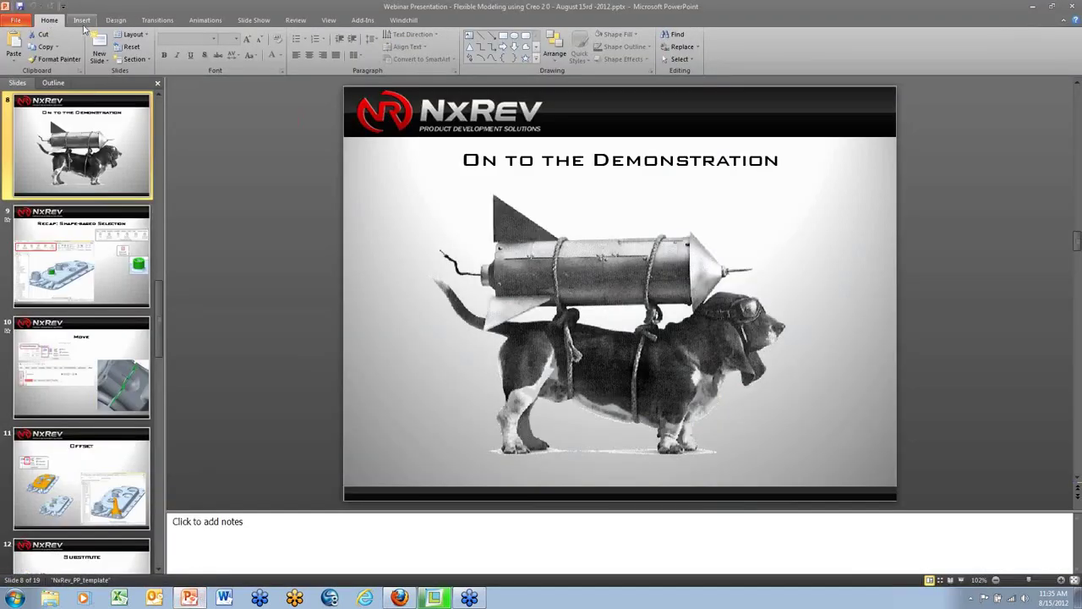
{"action": "left_click", "coordinate": [254, 20]}
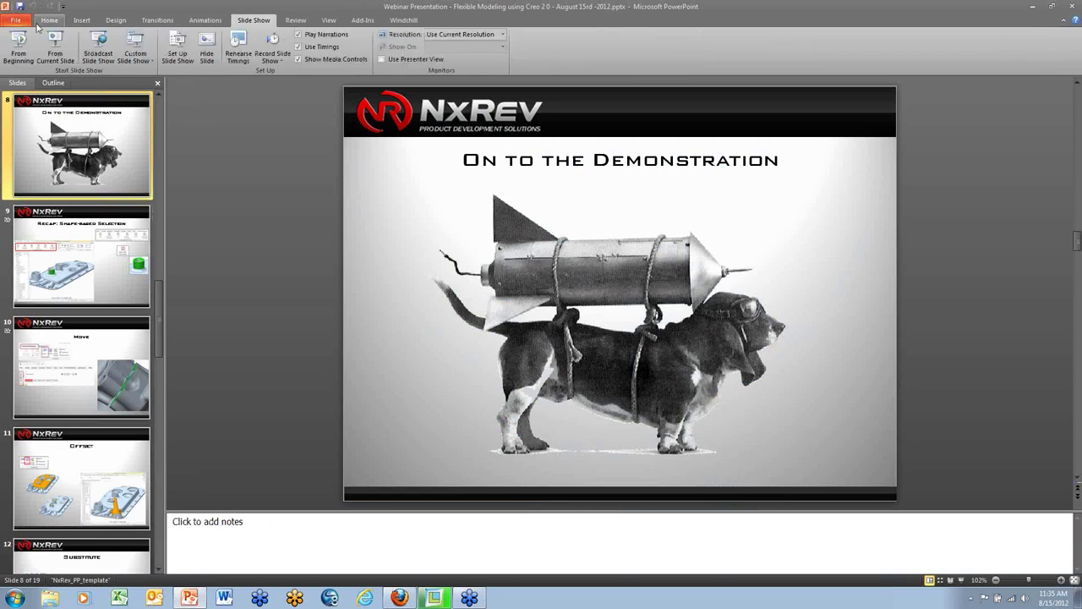
{"action": "left_click", "coordinate": [51, 44]}
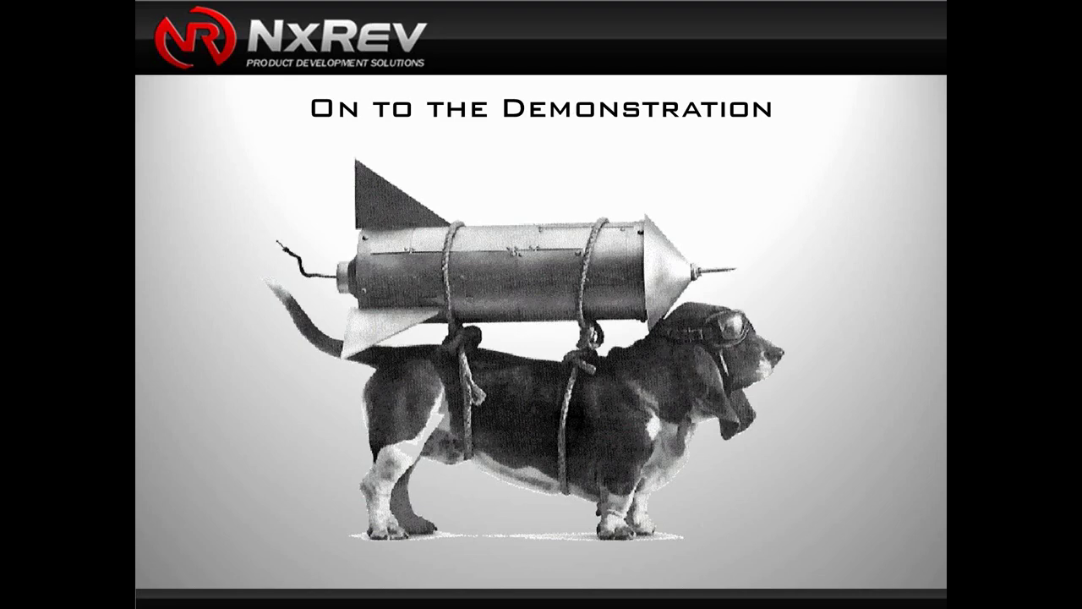
{"action": "key", "text": "Right"}
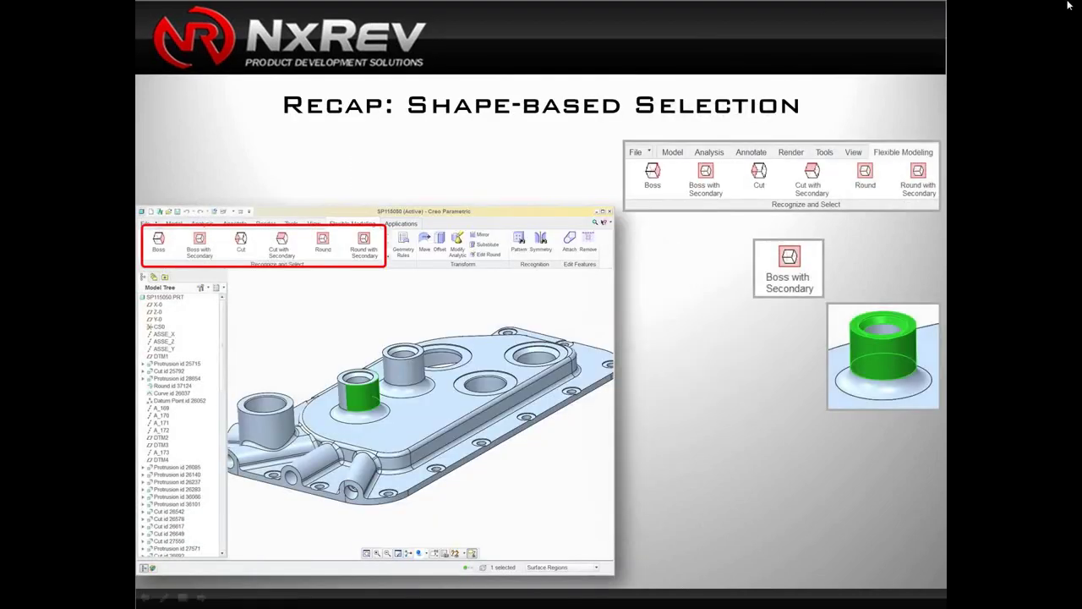